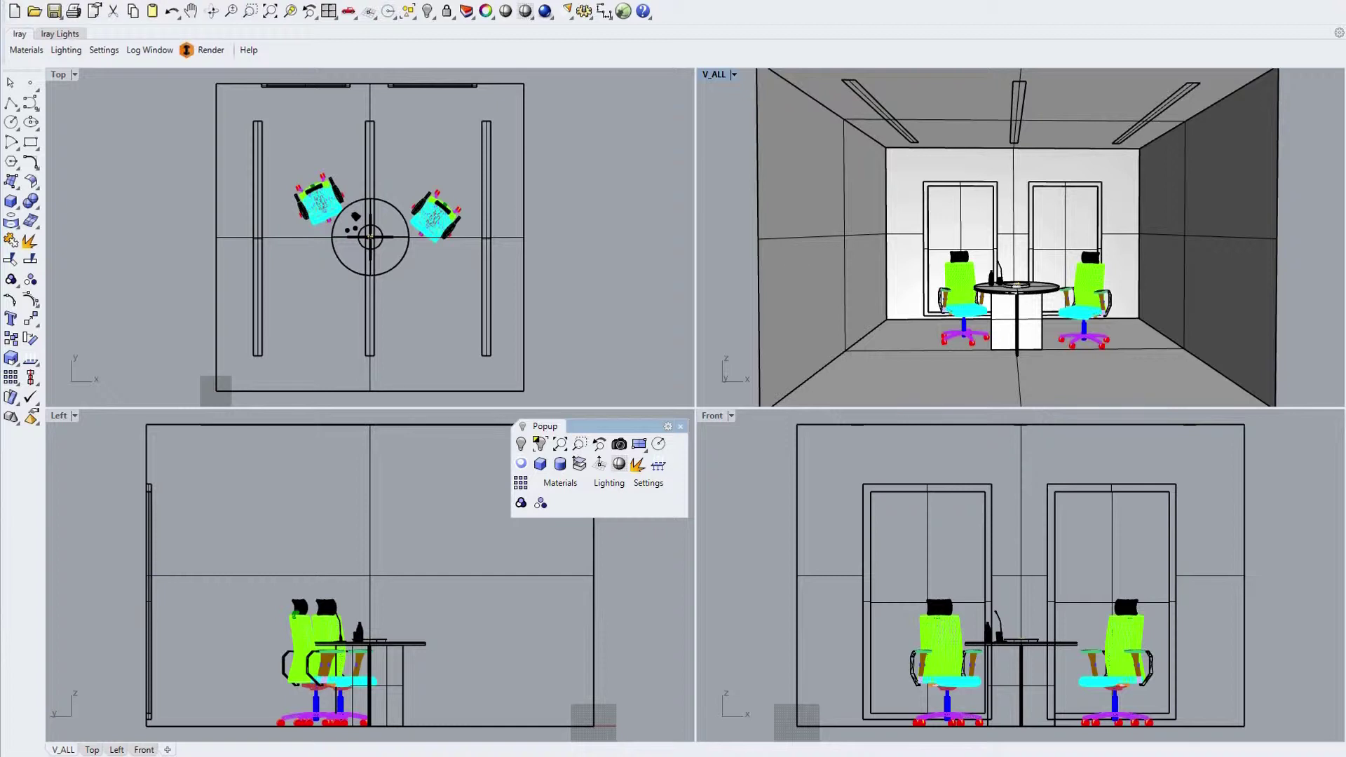
# Step: Switch the V_ALL perspective viewport's display mode to Iray
pyautogui.click(734, 75)
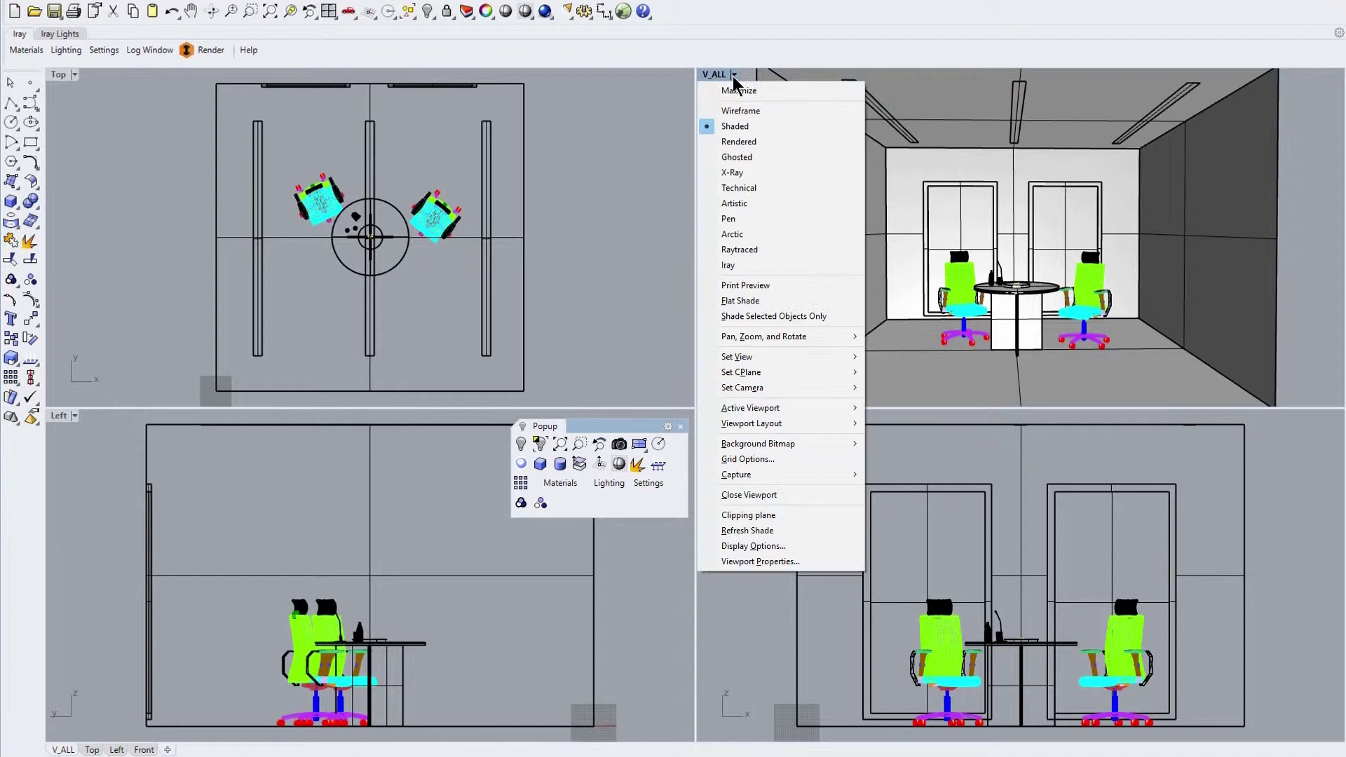
pyautogui.click(730, 267)
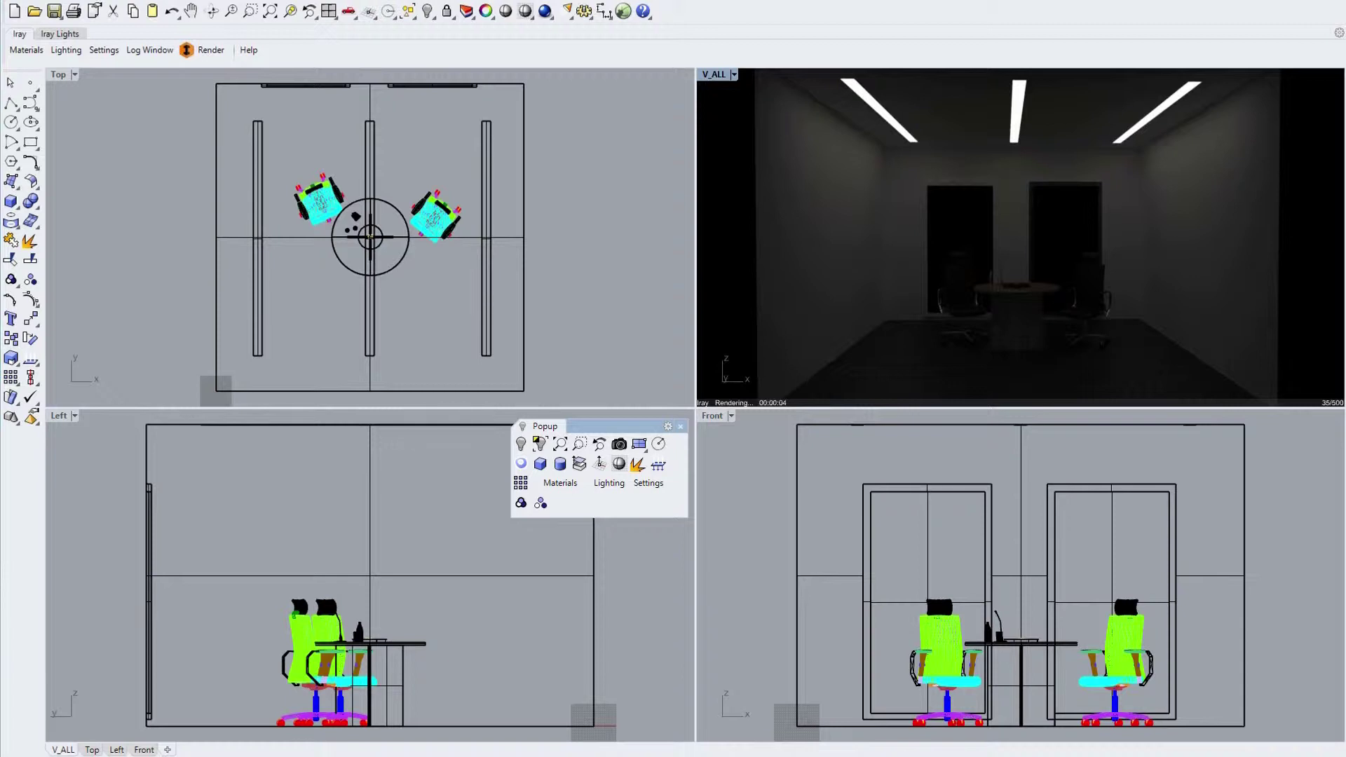
# Step: Draw a spotlight in the Left view, then raise it and centre it over the table
pyautogui.click(61, 34)
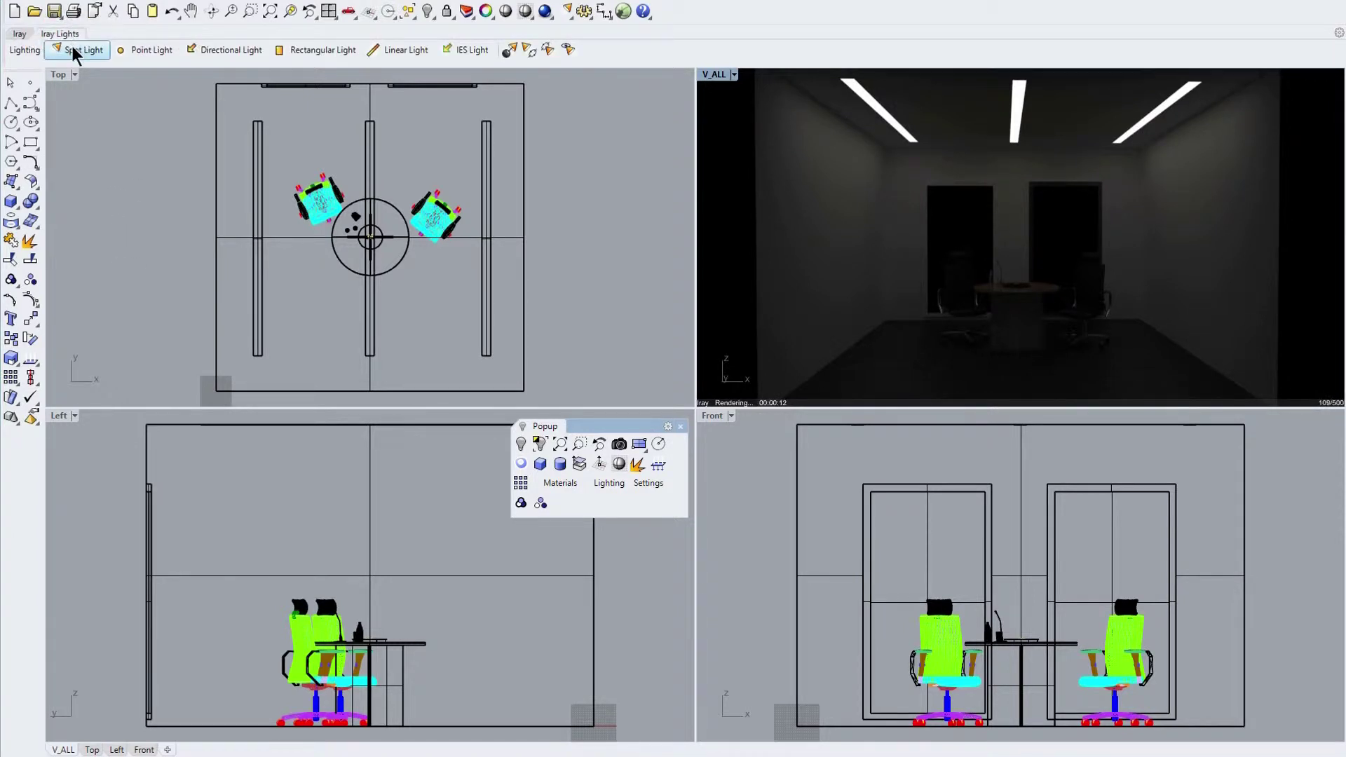
pyautogui.click(72, 46)
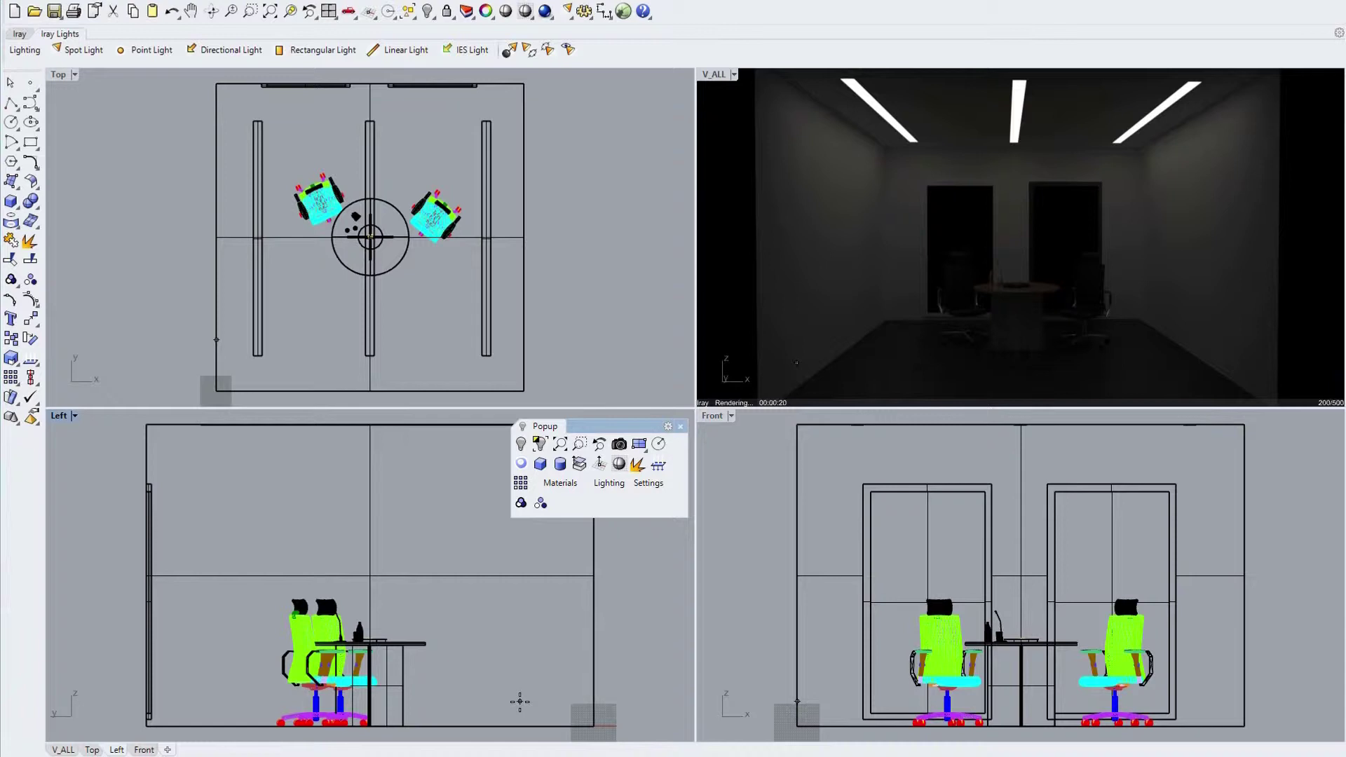
pyautogui.click(519, 701)
pyautogui.click(536, 702)
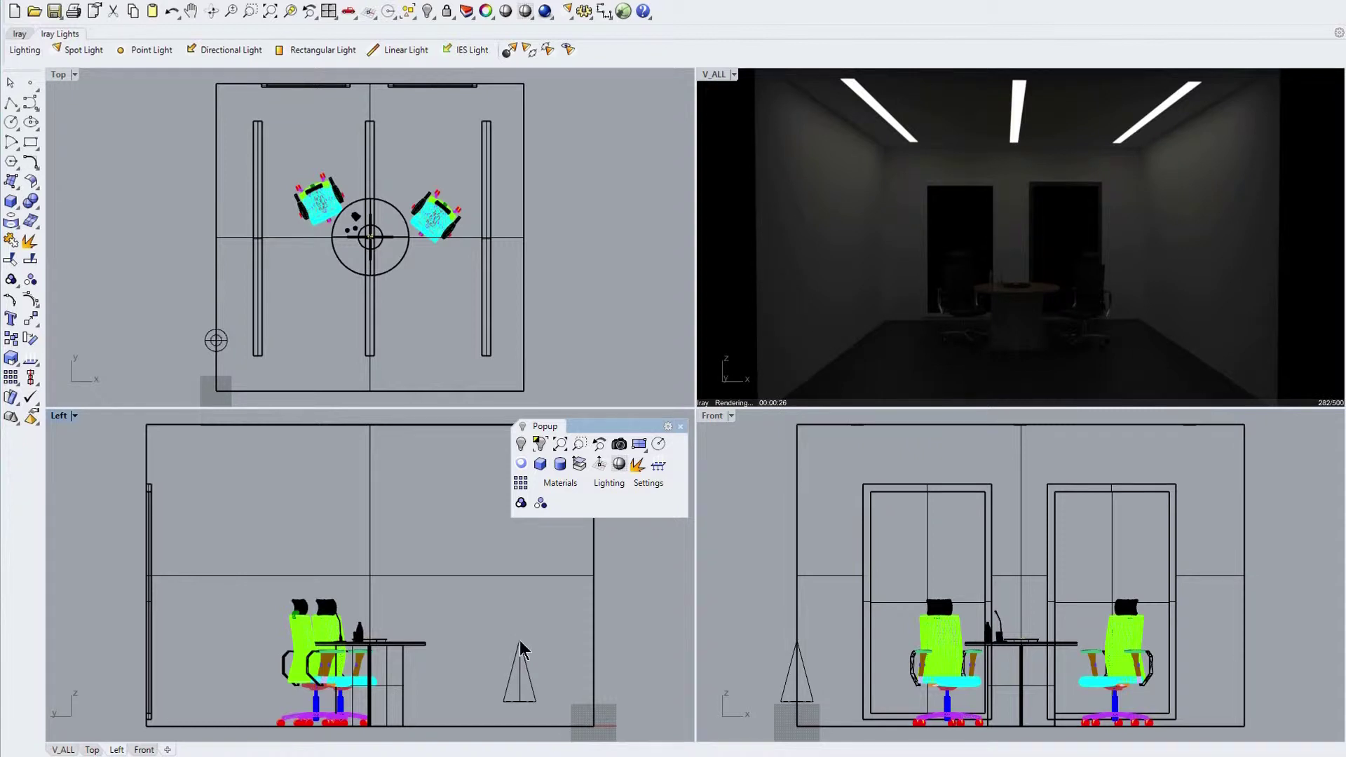
pyautogui.click(520, 640)
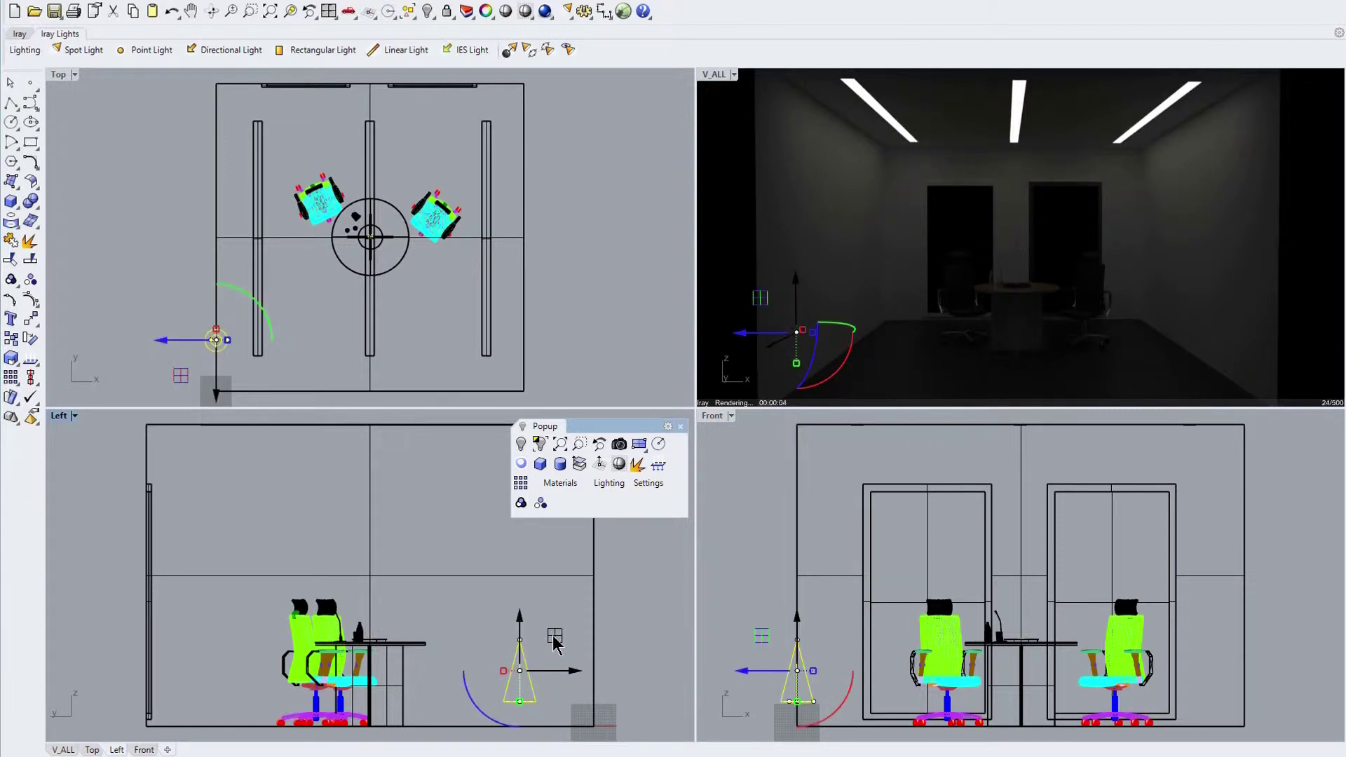
pyautogui.moveTo(555, 635); pyautogui.dragTo(410, 563)
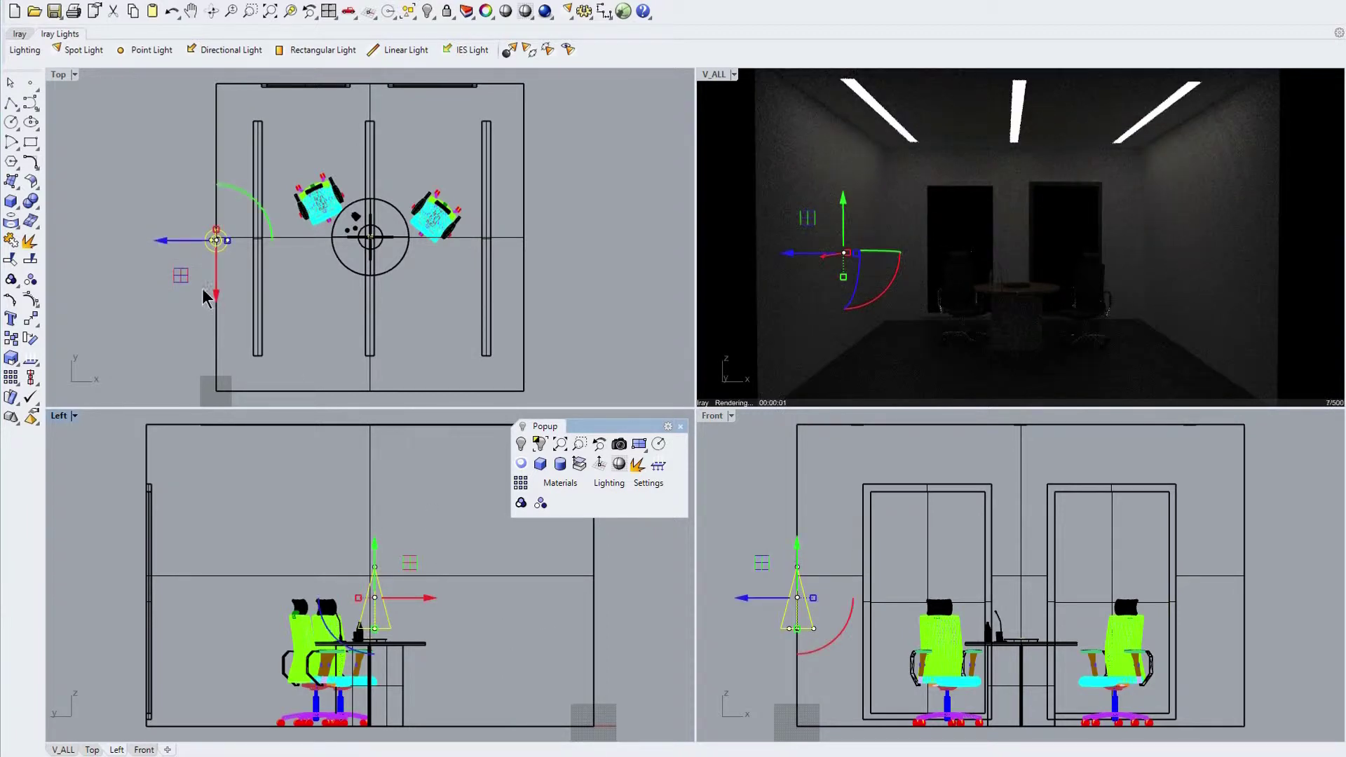
pyautogui.moveTo(181, 275); pyautogui.dragTo(334, 270)
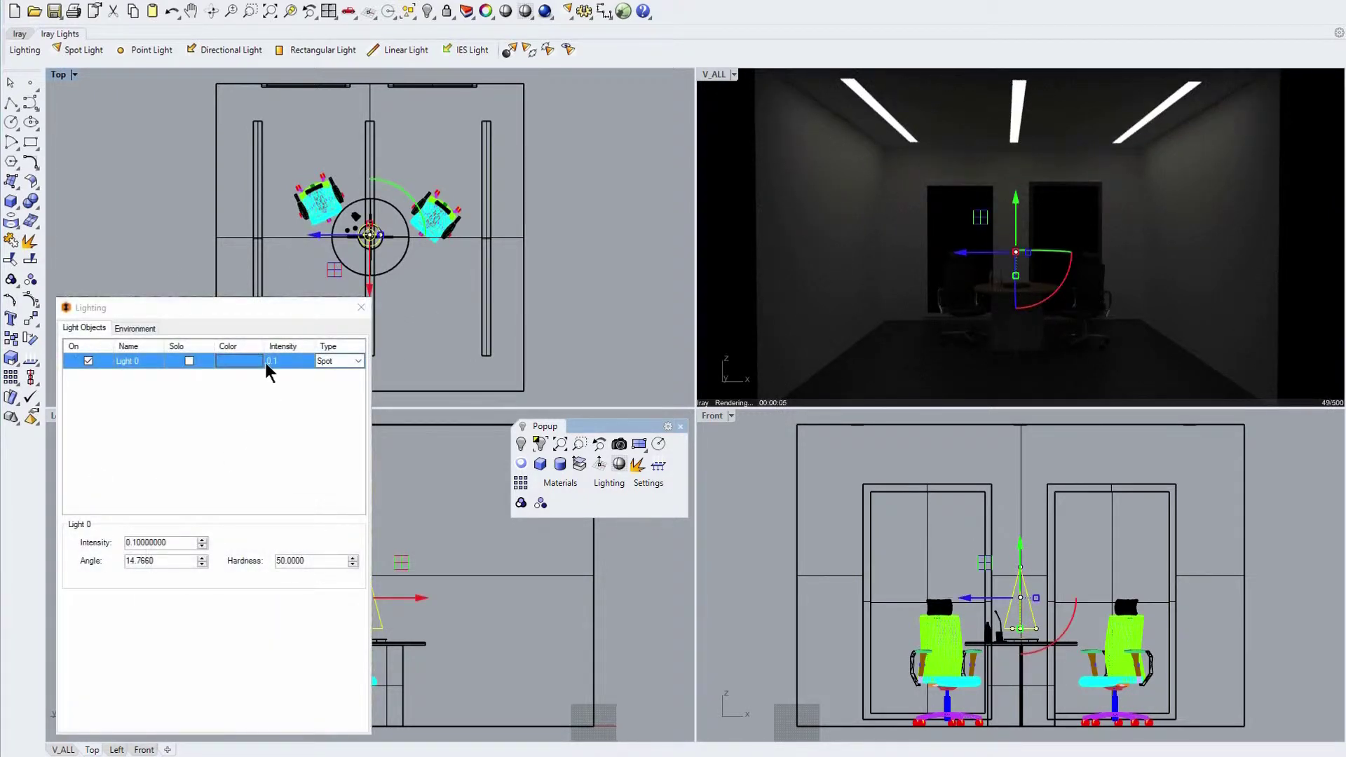
# Step: Set Light 0's intensity to 100 in the Lighting dialog and close it
pyautogui.doubleClick(173, 542)
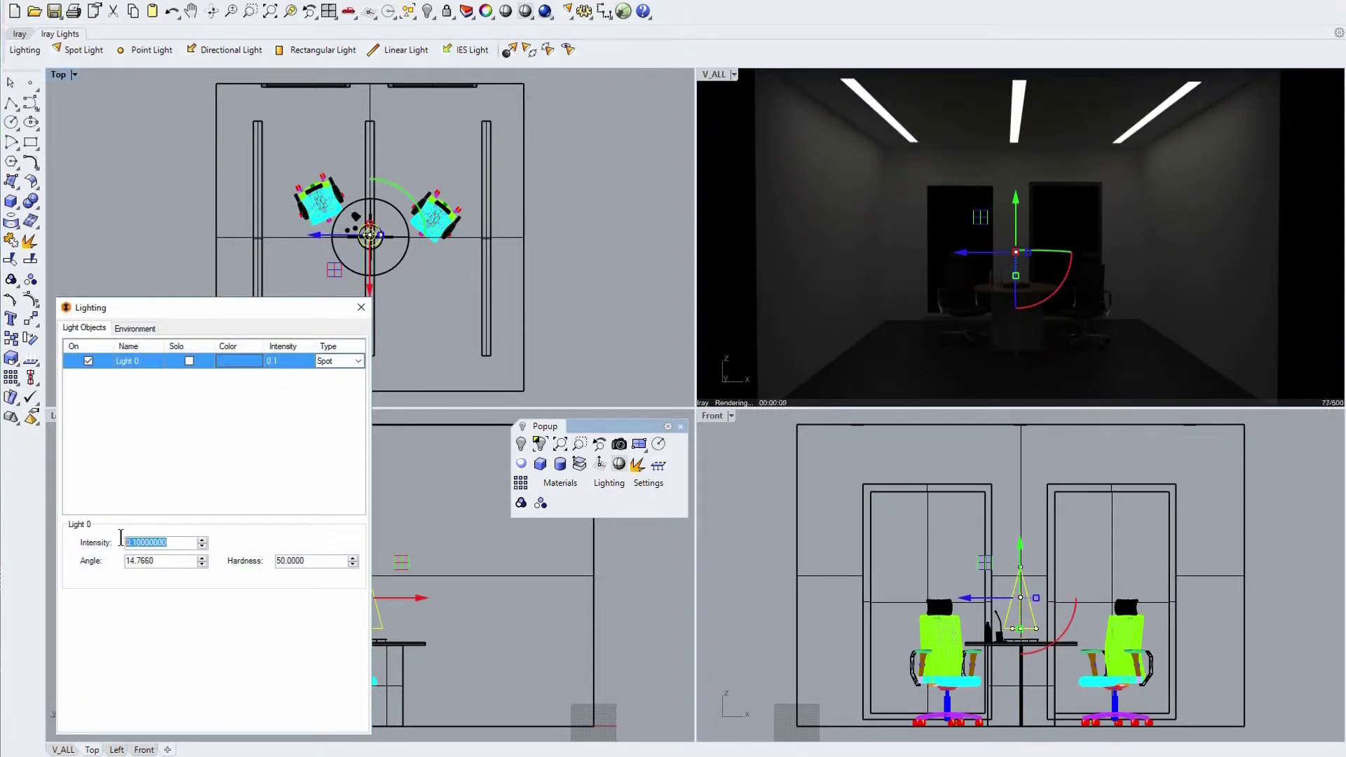
pyautogui.write('100')
pyautogui.press('Return')
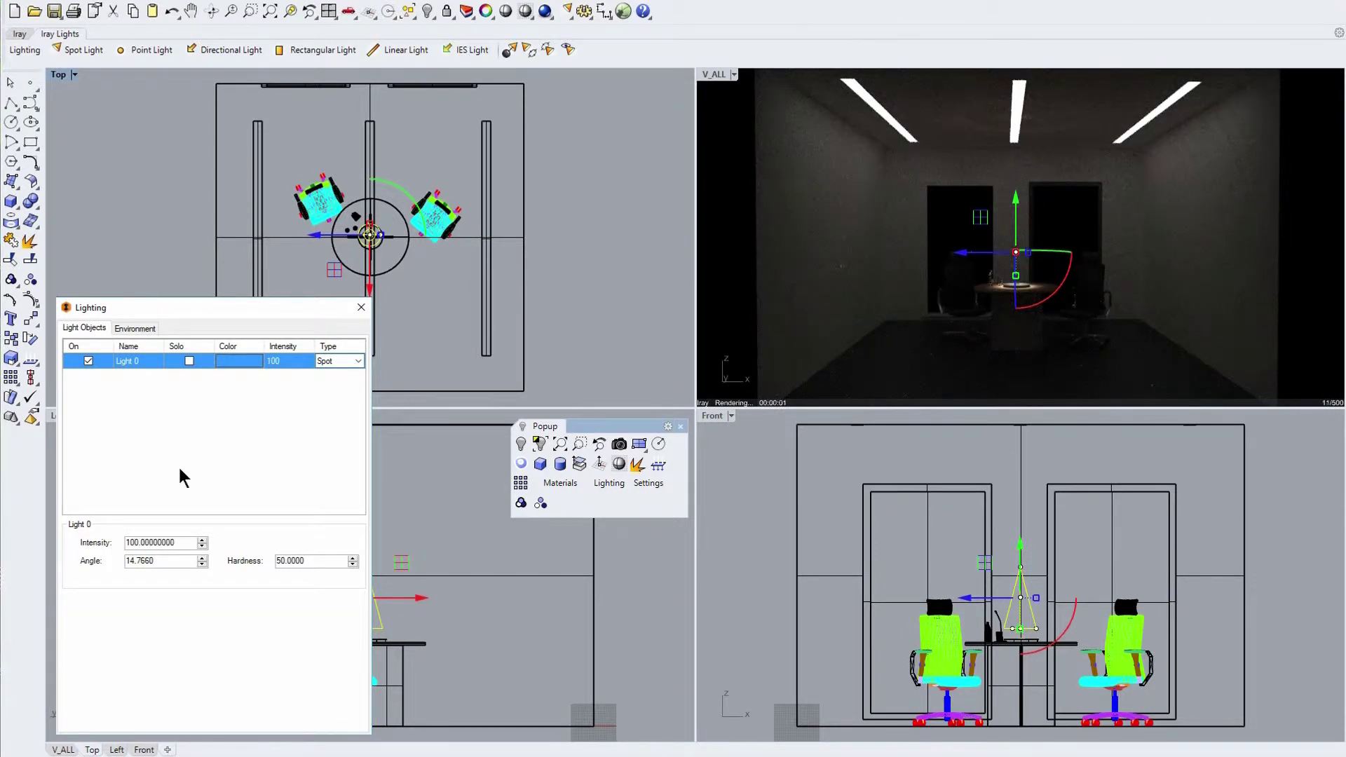
pyautogui.press('Escape')
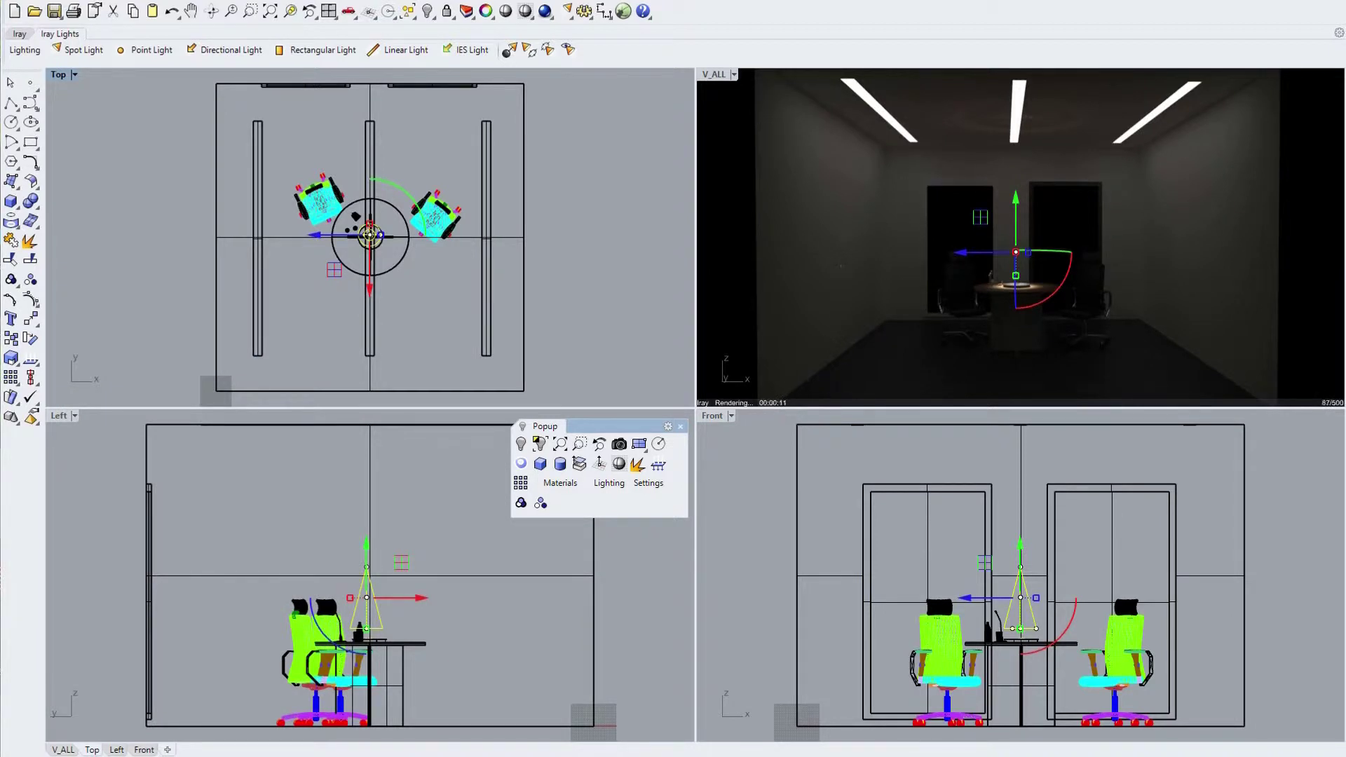
# Step: Rotate the spotlight 90° and tilt it onto the tabletop, then activate the rendered perspective view
pyautogui.moveTo(1069, 622); pyautogui.dragTo(992, 634)
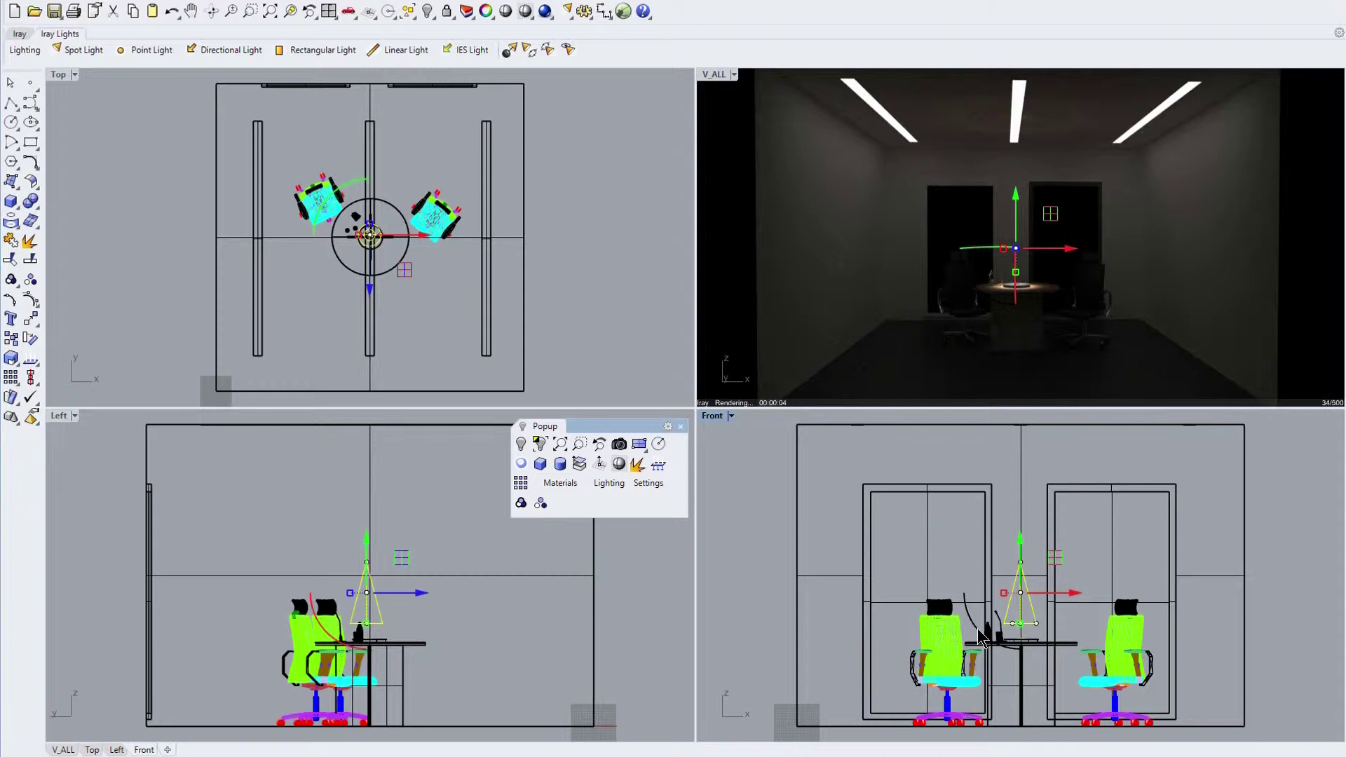
pyautogui.moveTo(980, 638); pyautogui.dragTo(1108, 621)
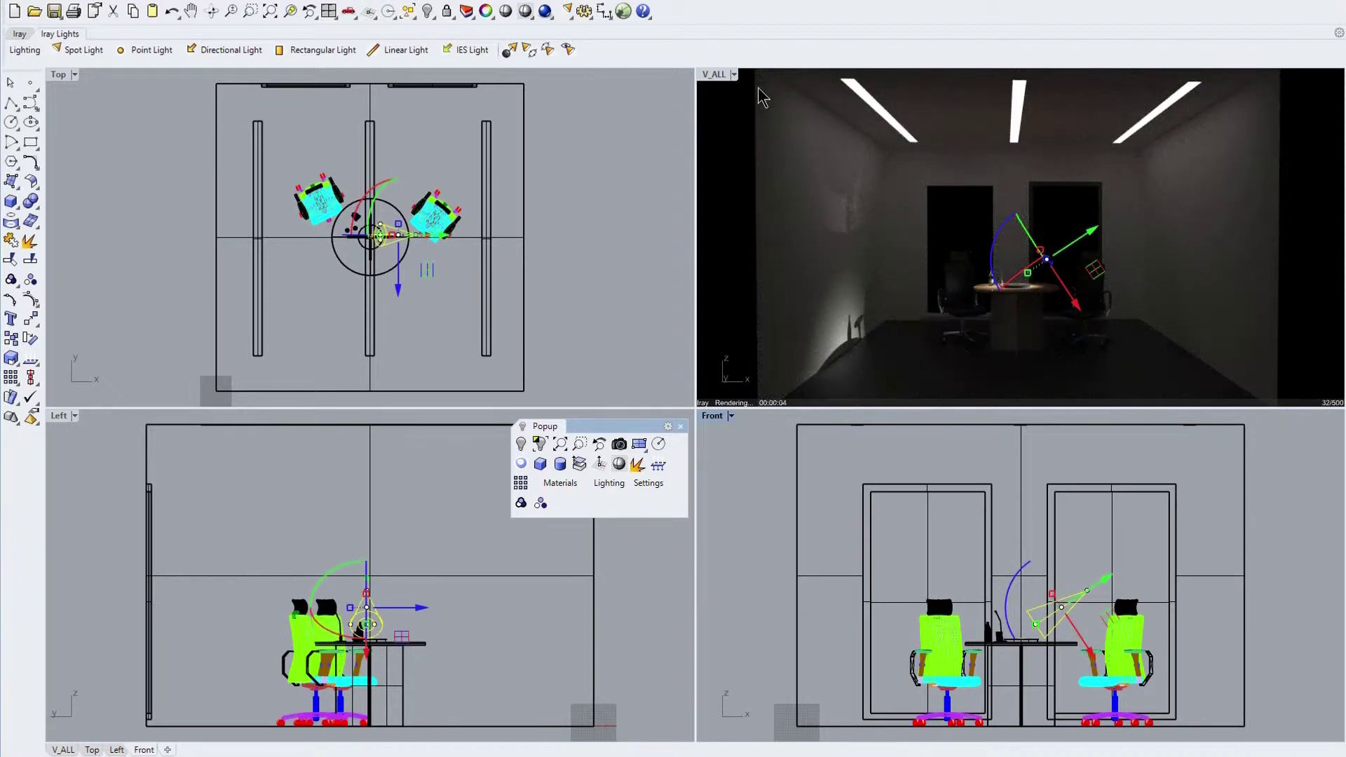
pyautogui.click(716, 74)
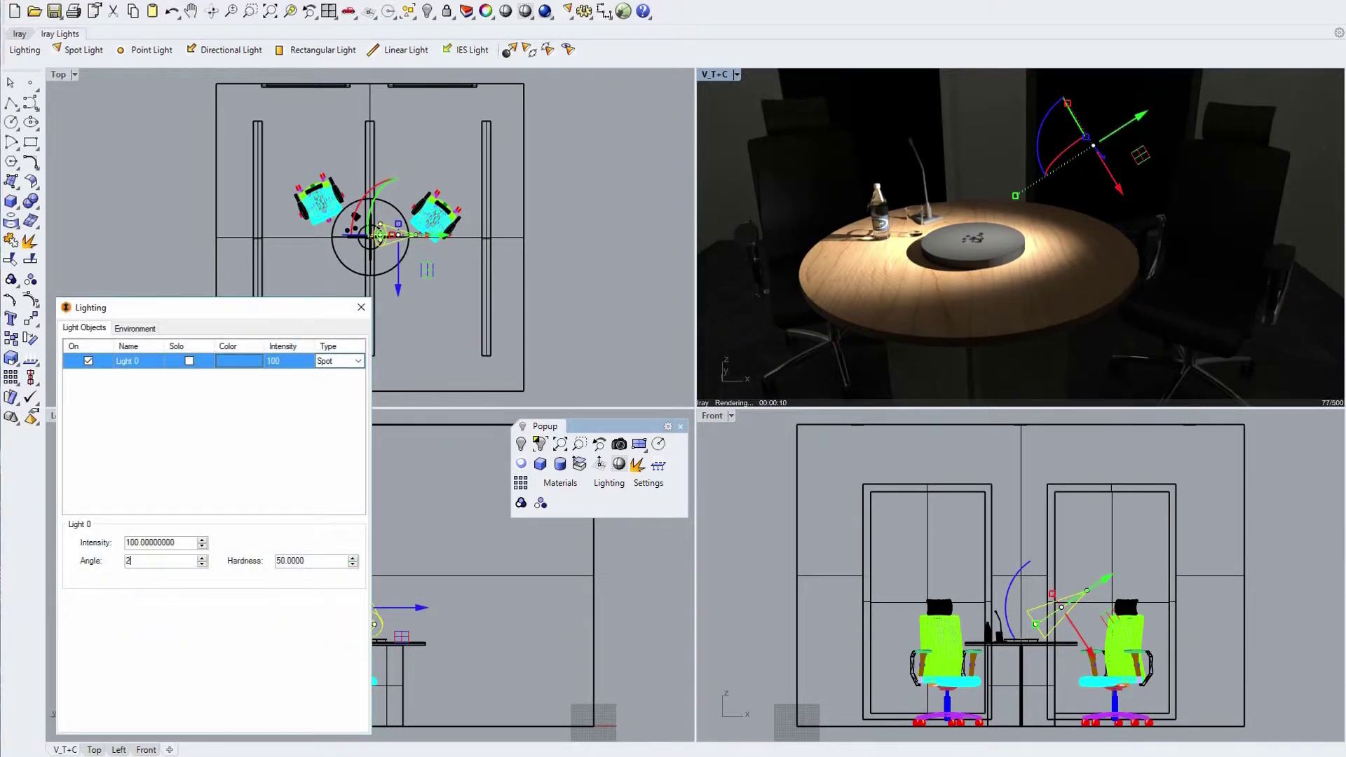
# Step: Set the spotlight's cone angle to 20, then narrow it to 10
pyautogui.write('20')
pyautogui.press('Return')
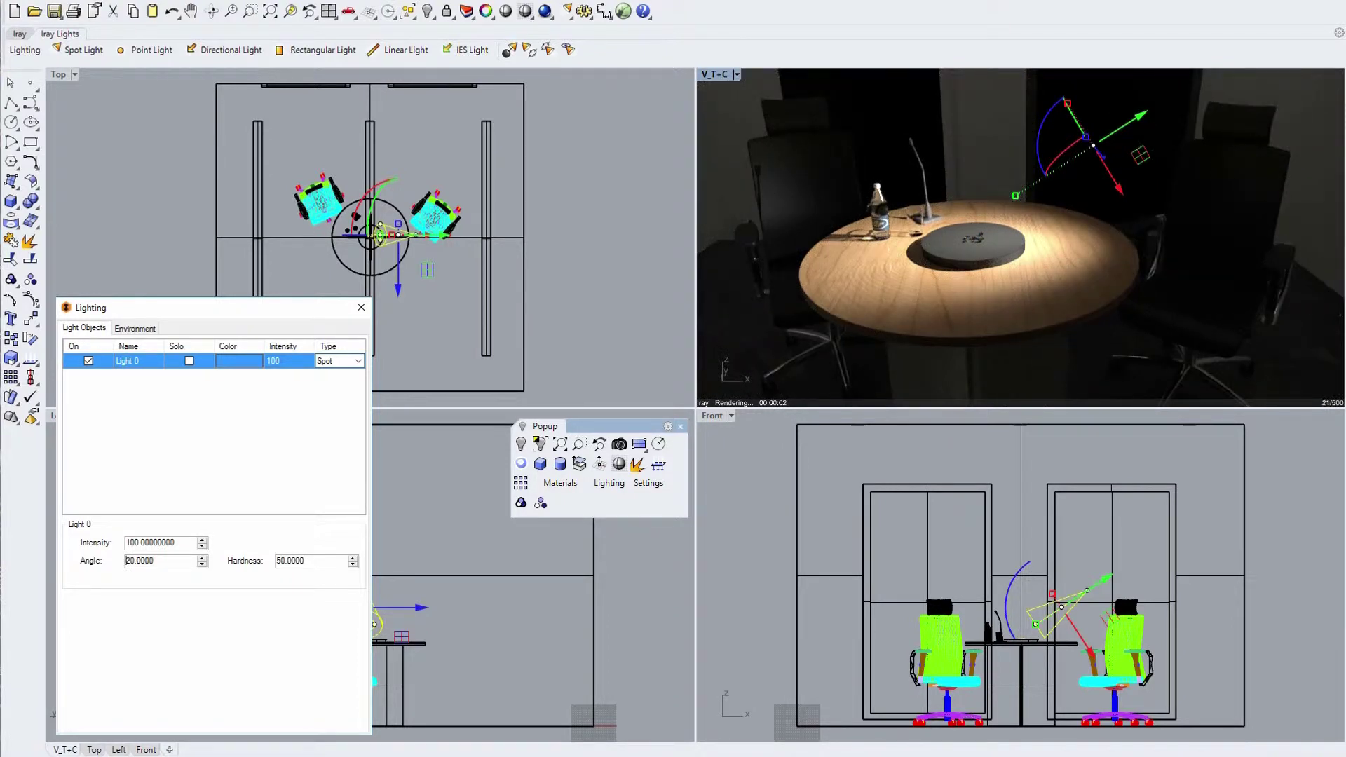
pyautogui.press('Delete')
pyautogui.press('Delete')
pyautogui.press('Delete')
pyautogui.write('10')
pyautogui.press('Return')
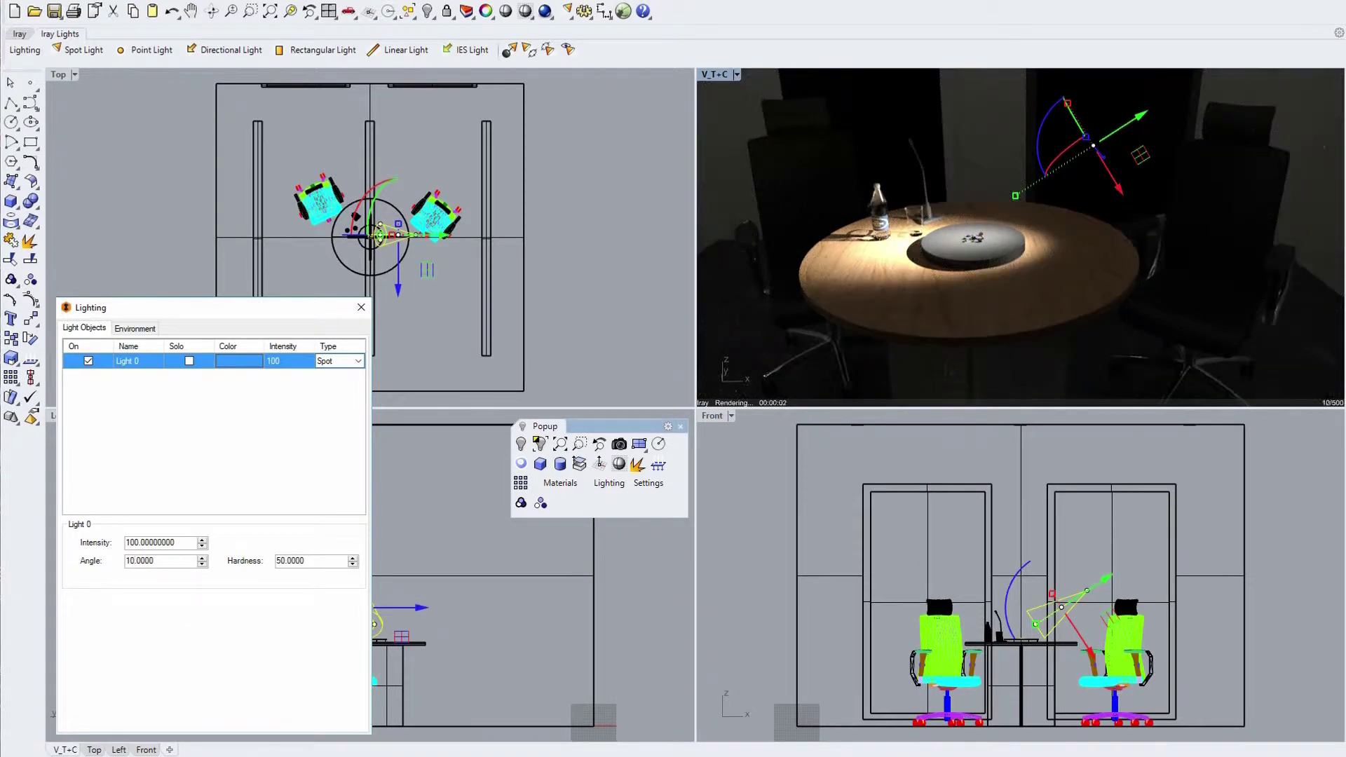
# Step: Close the Lighting dialog and move the spotlight down and over the table
pyautogui.click(361, 307)
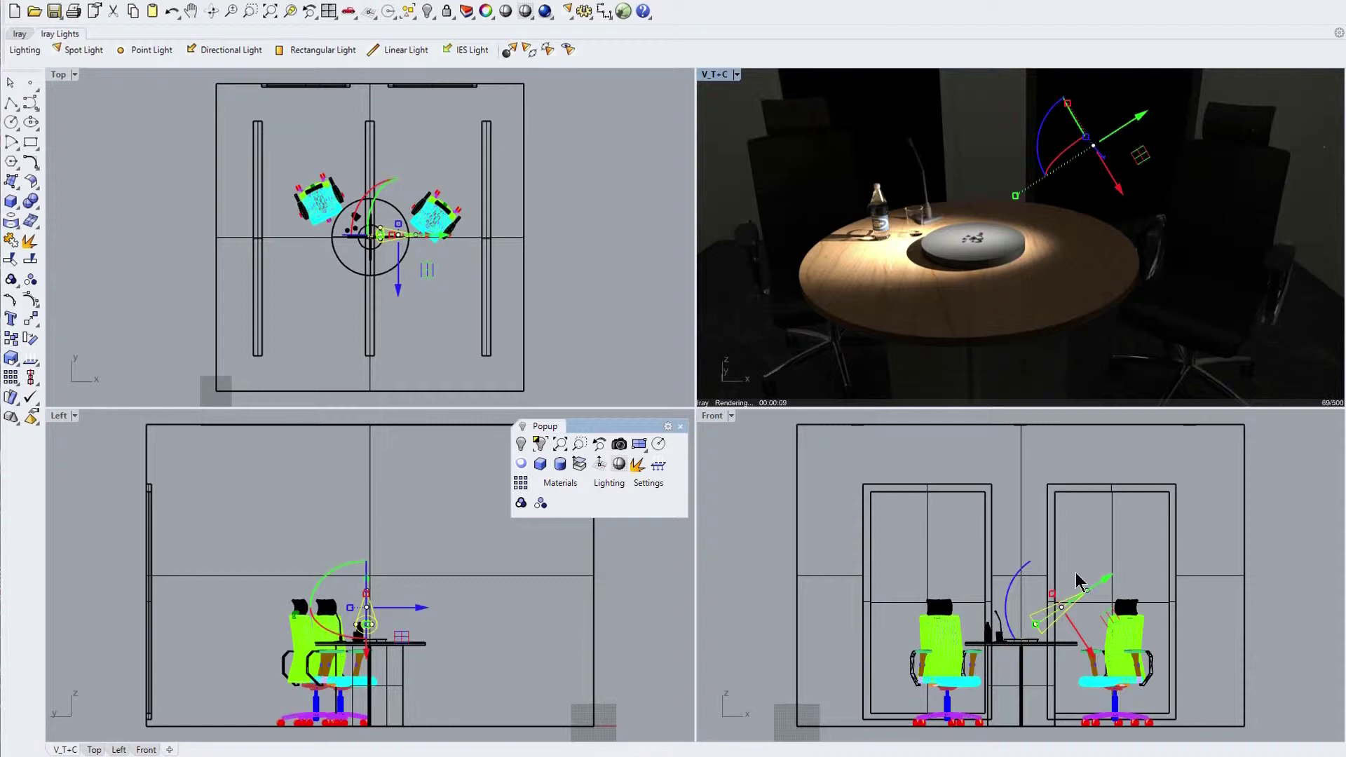
pyautogui.click(1087, 592)
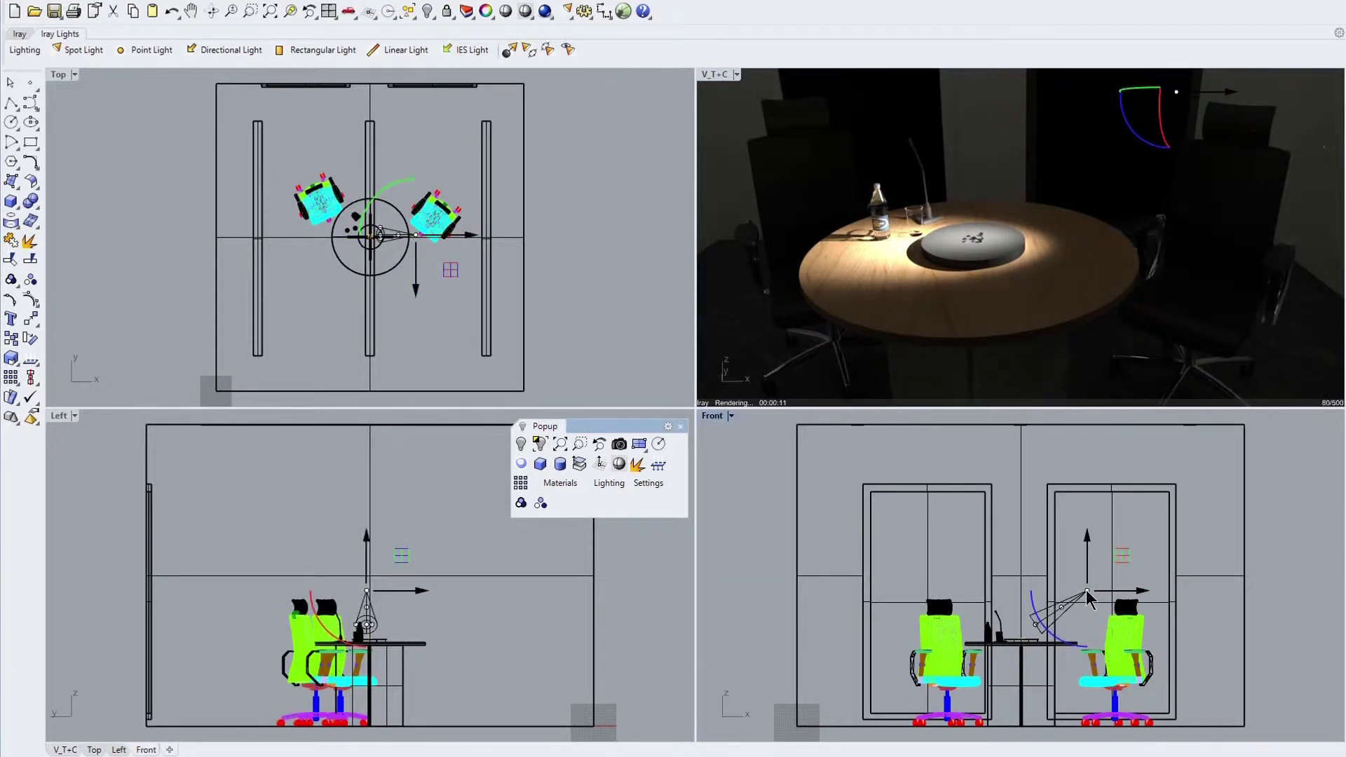
pyautogui.moveTo(1087, 589); pyautogui.dragTo(1092, 612)
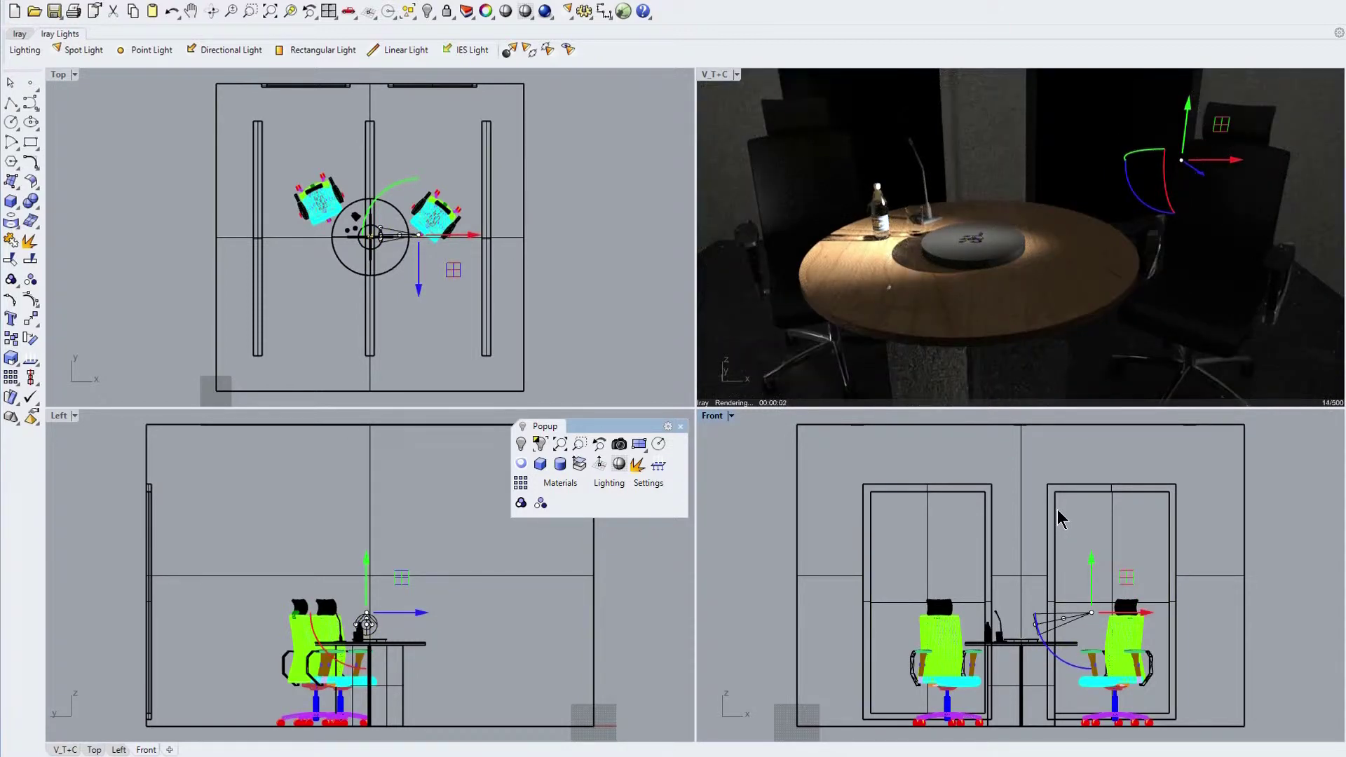
pyautogui.moveTo(1066, 618); pyautogui.dragTo(418, 571)
# Step: Select the spotlight's target point and drag it down onto the table
pyautogui.scroll(5, 1066, 602)
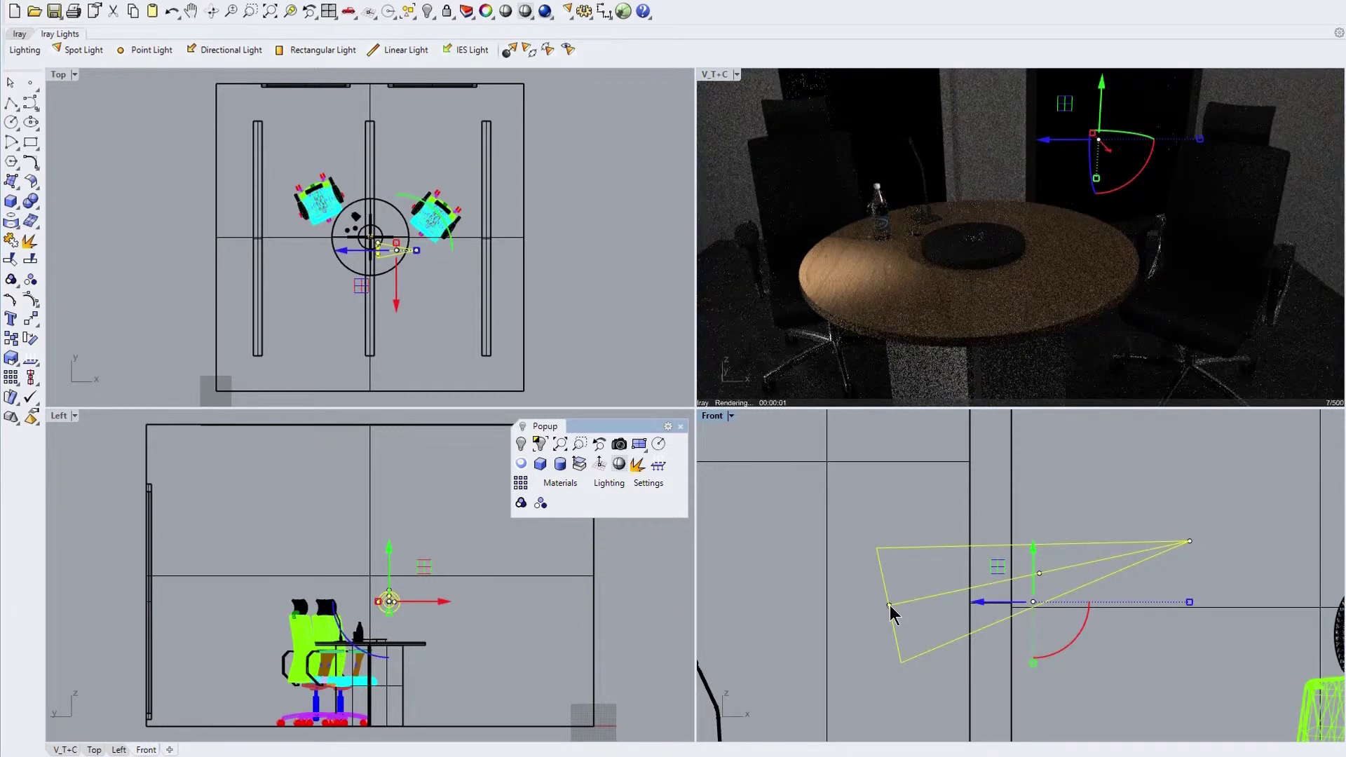
pyautogui.click(891, 607)
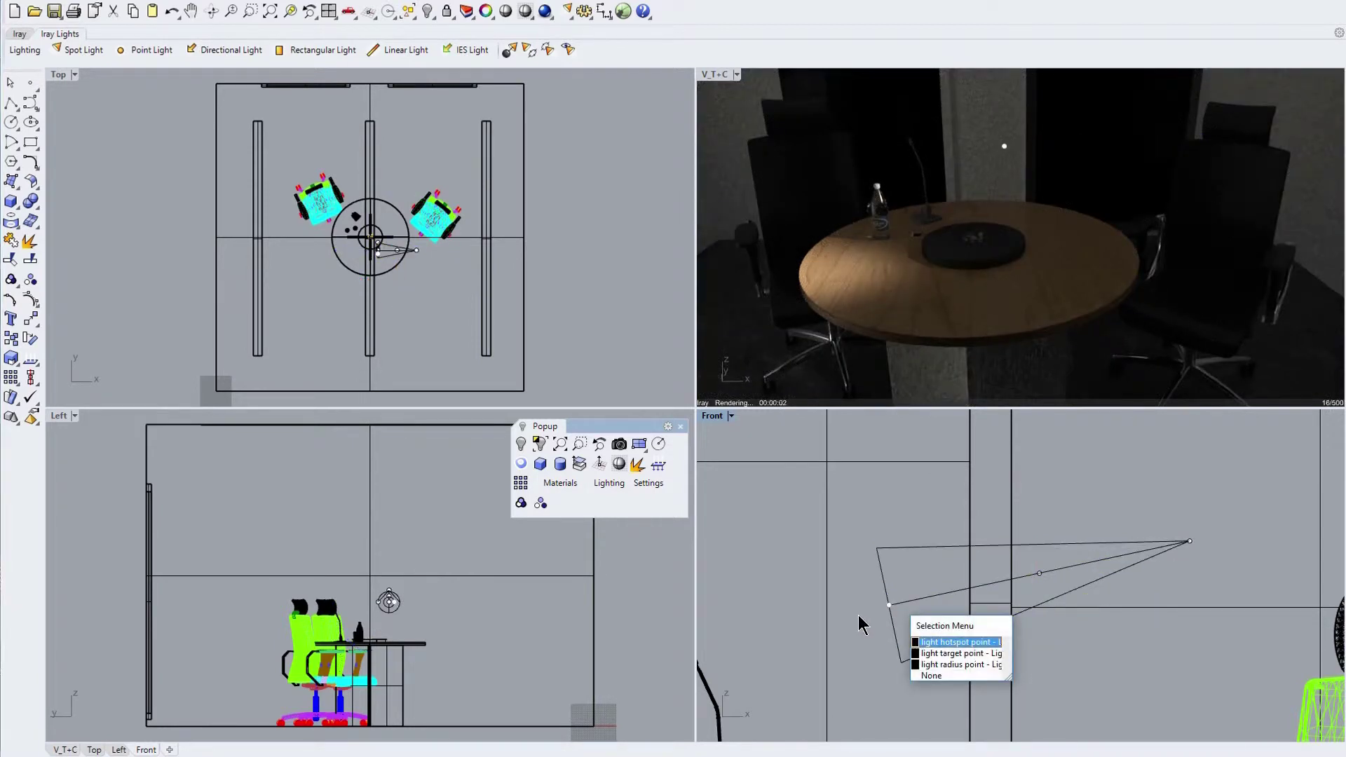
pyautogui.click(965, 654)
pyautogui.moveTo(922, 570); pyautogui.dragTo(932, 647)
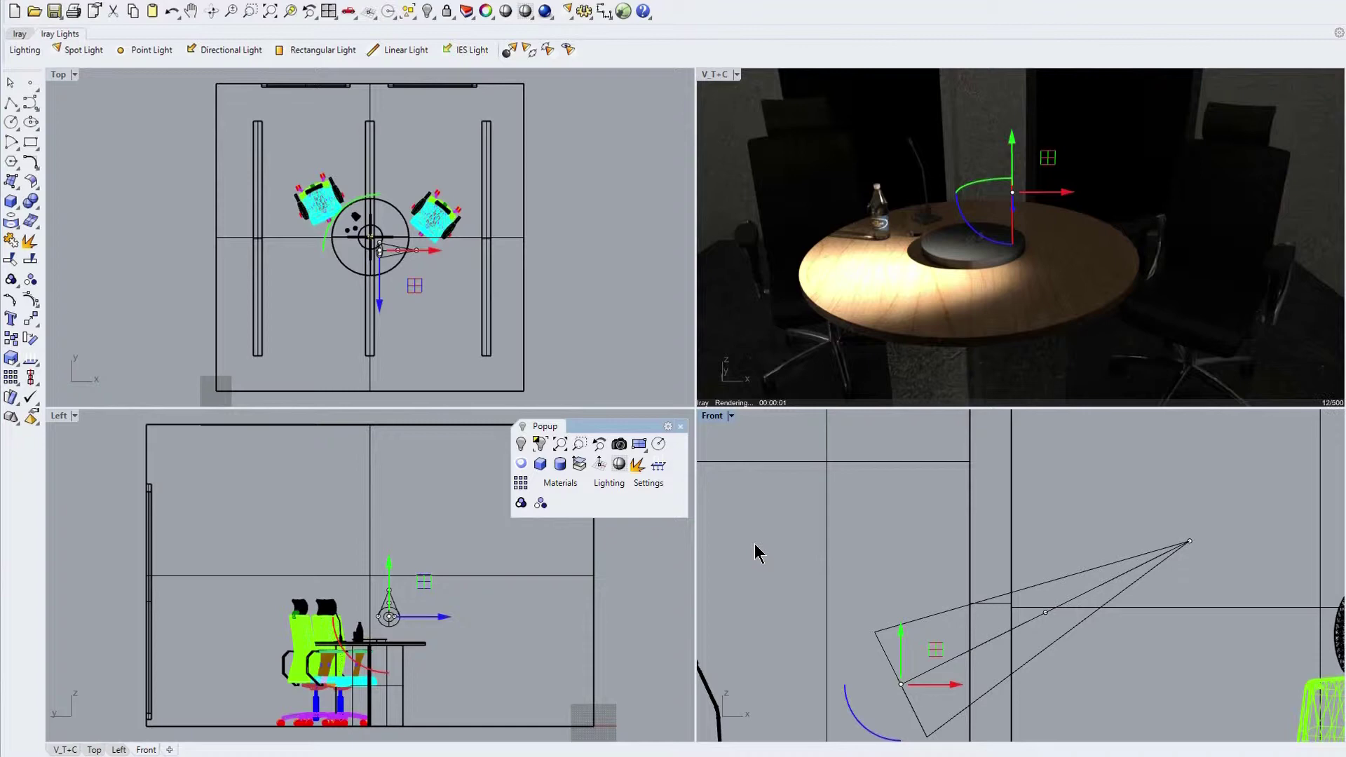
# Step: Delete the spotlight and place a point light, raised toward the ceiling over the room centre
pyautogui.press('Delete')
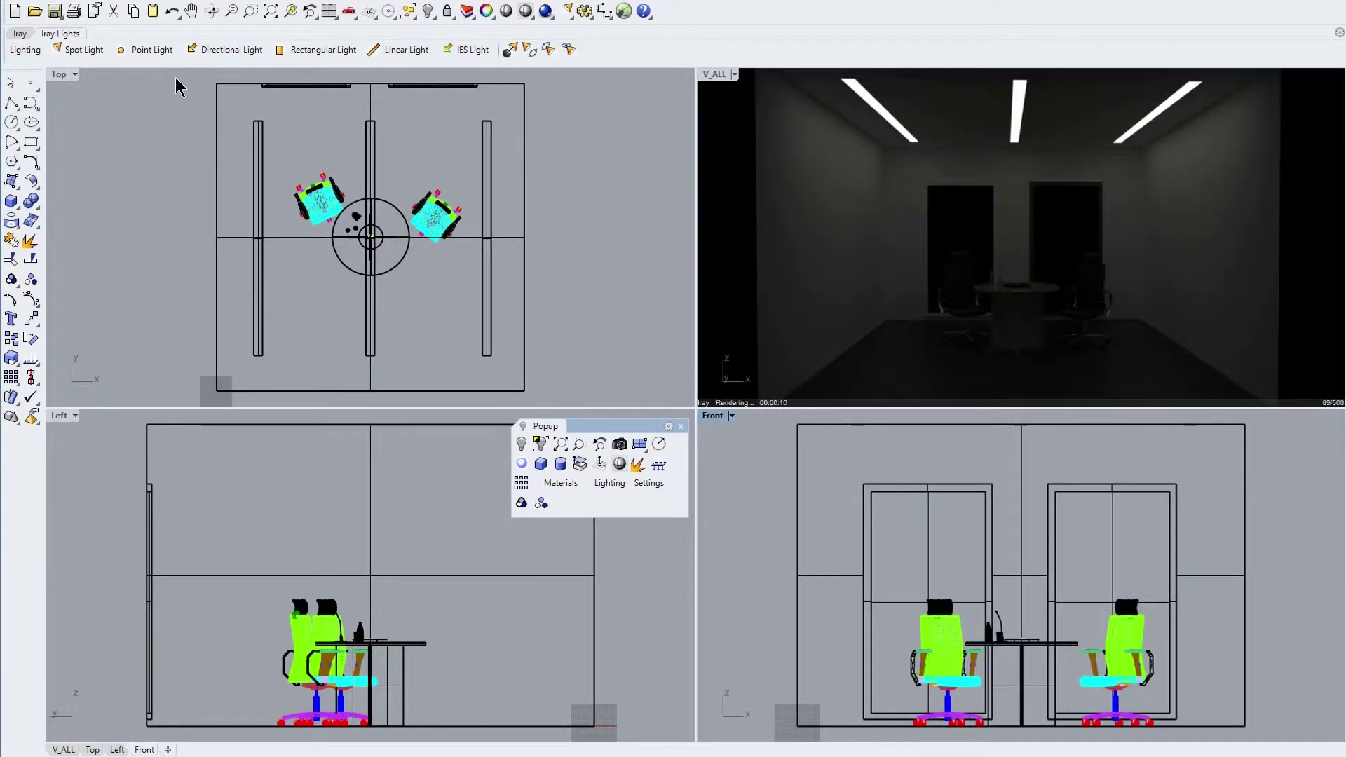
pyautogui.click(151, 48)
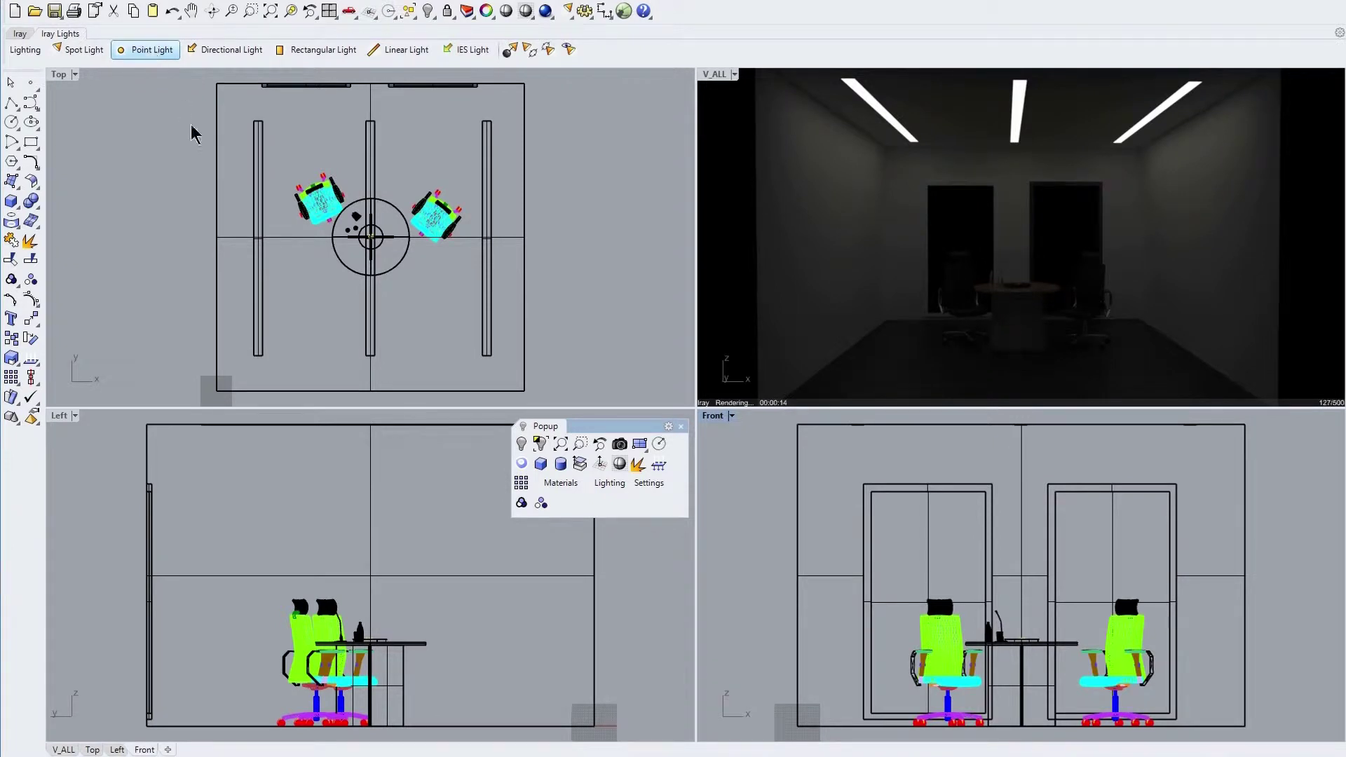
pyautogui.click(535, 705)
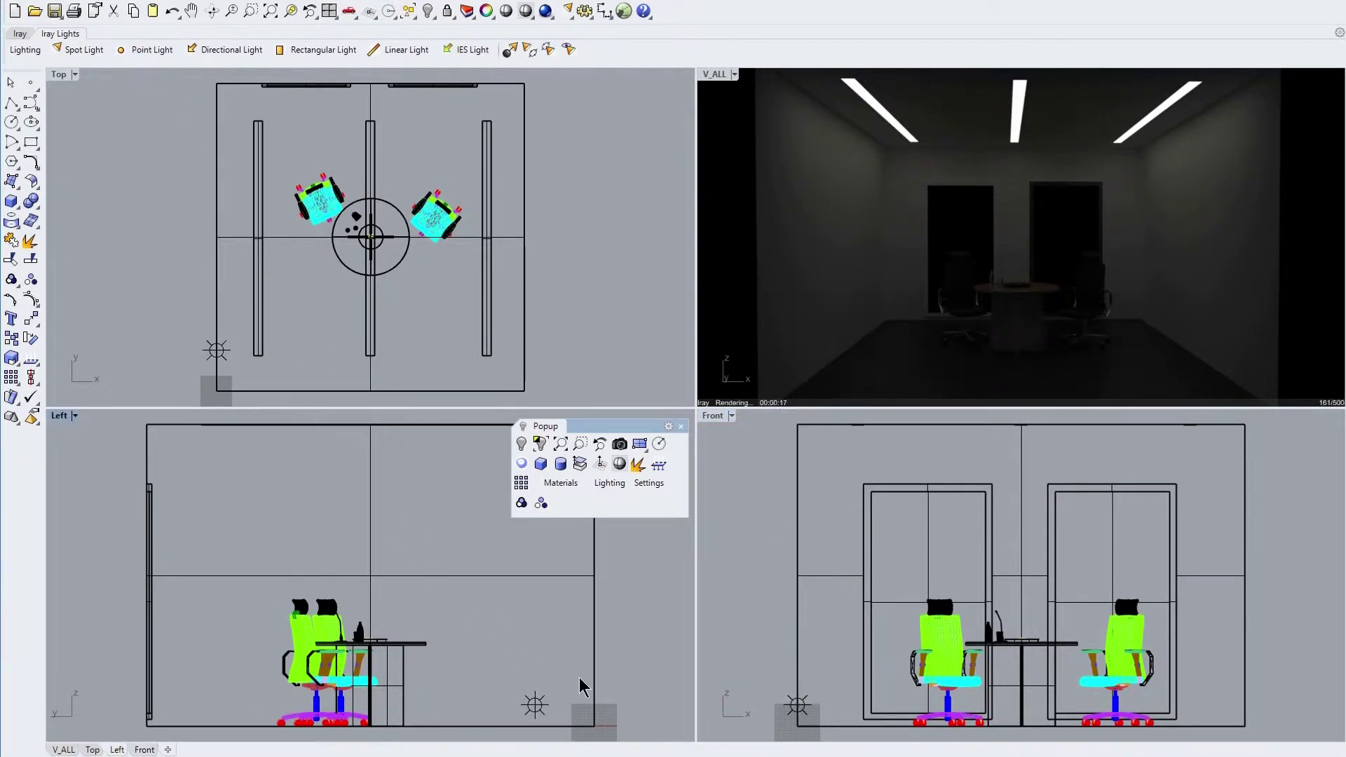
pyautogui.click(537, 704)
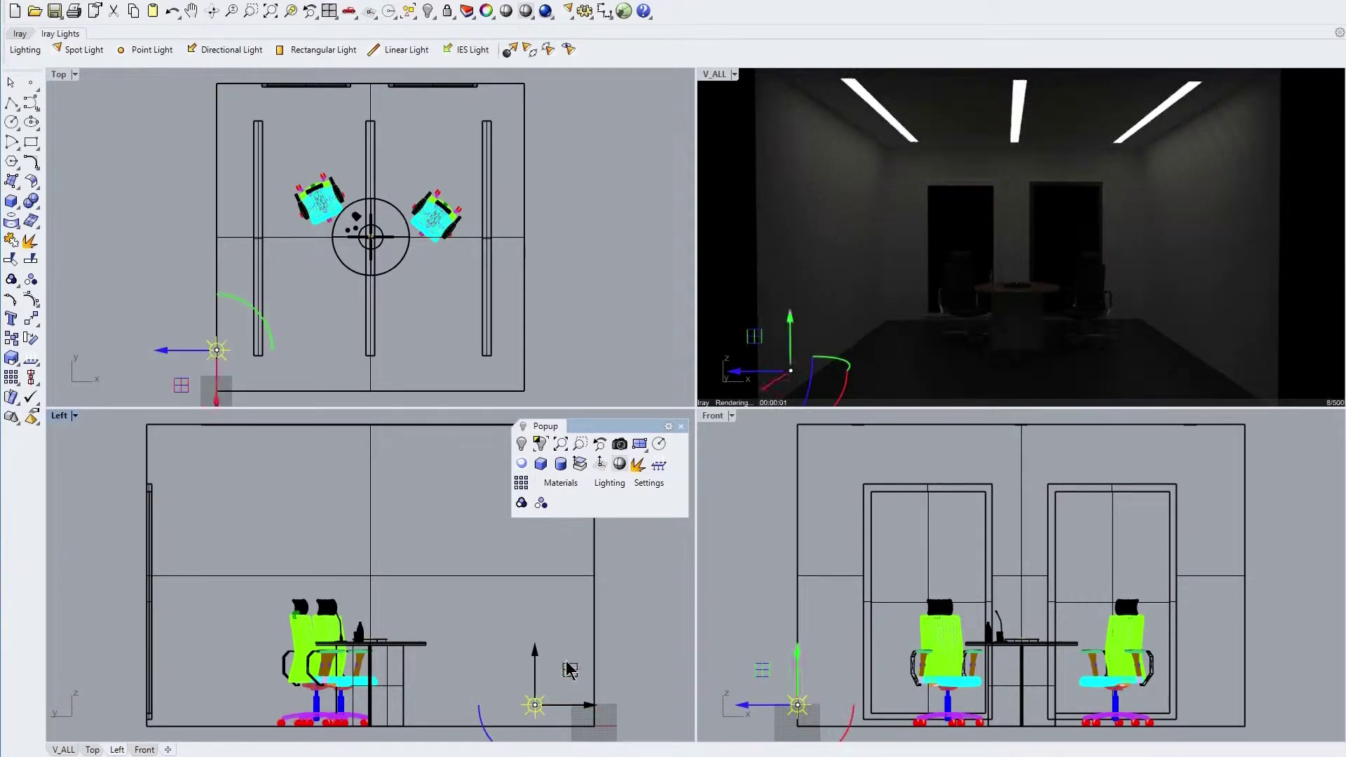
pyautogui.moveTo(568, 671); pyautogui.dragTo(446, 489)
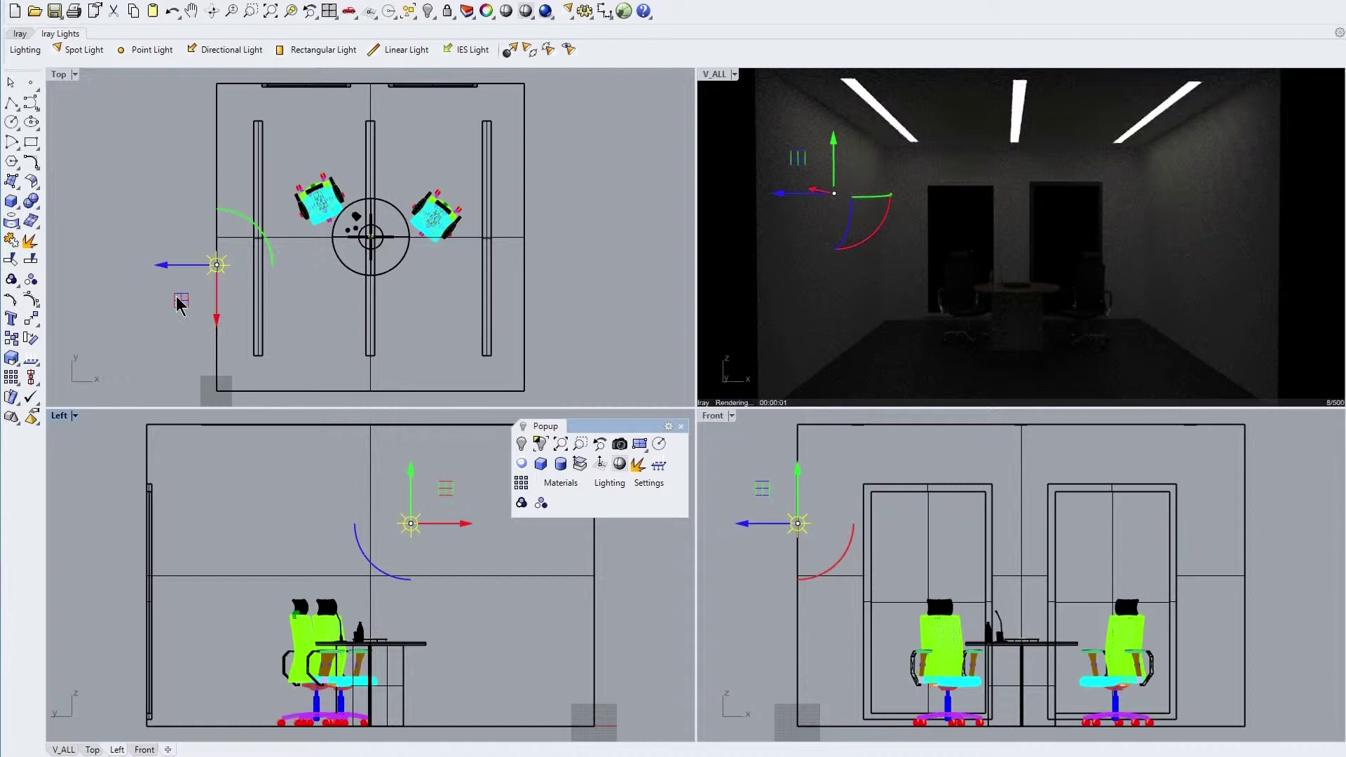
pyautogui.moveTo(181, 301); pyautogui.dragTo(334, 268)
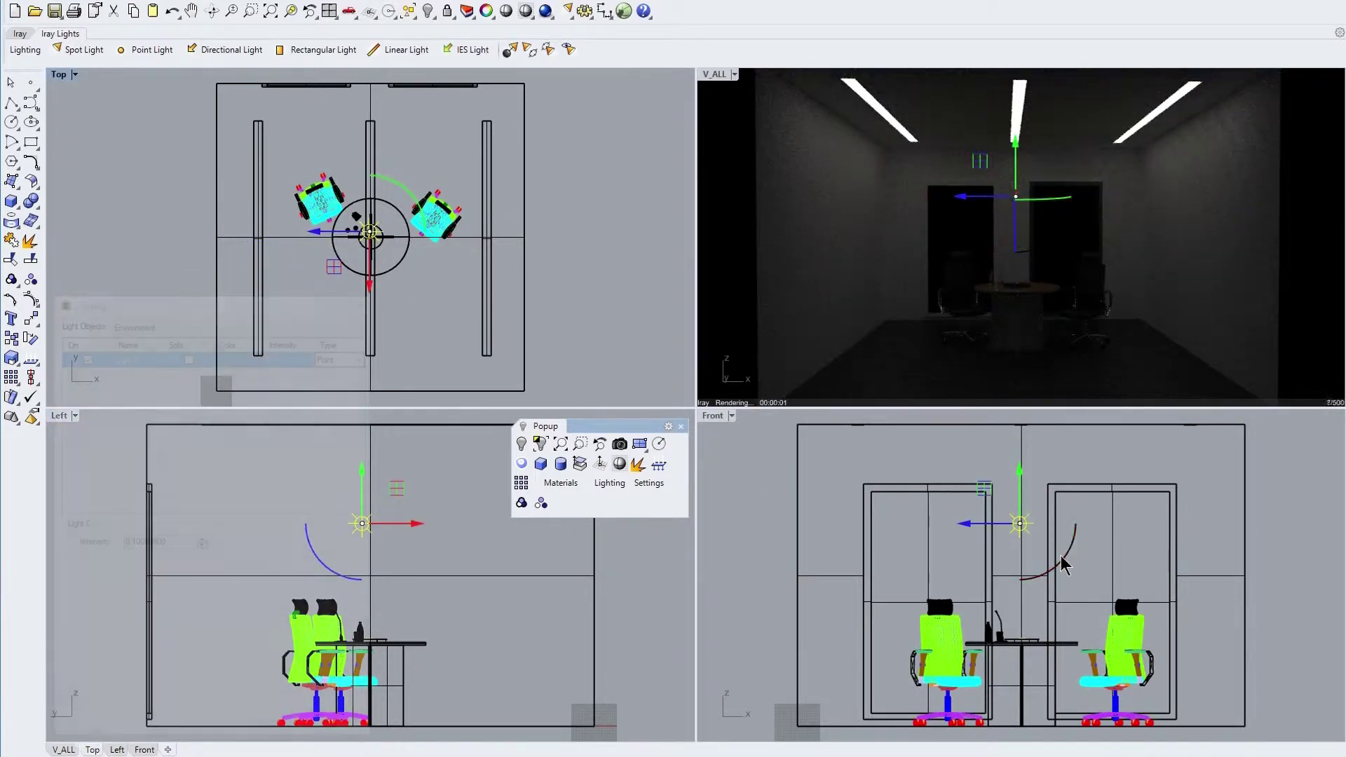
# Step: Set the point light's intensity to 1000
pyautogui.moveTo(167, 543); pyautogui.dragTo(115, 542)
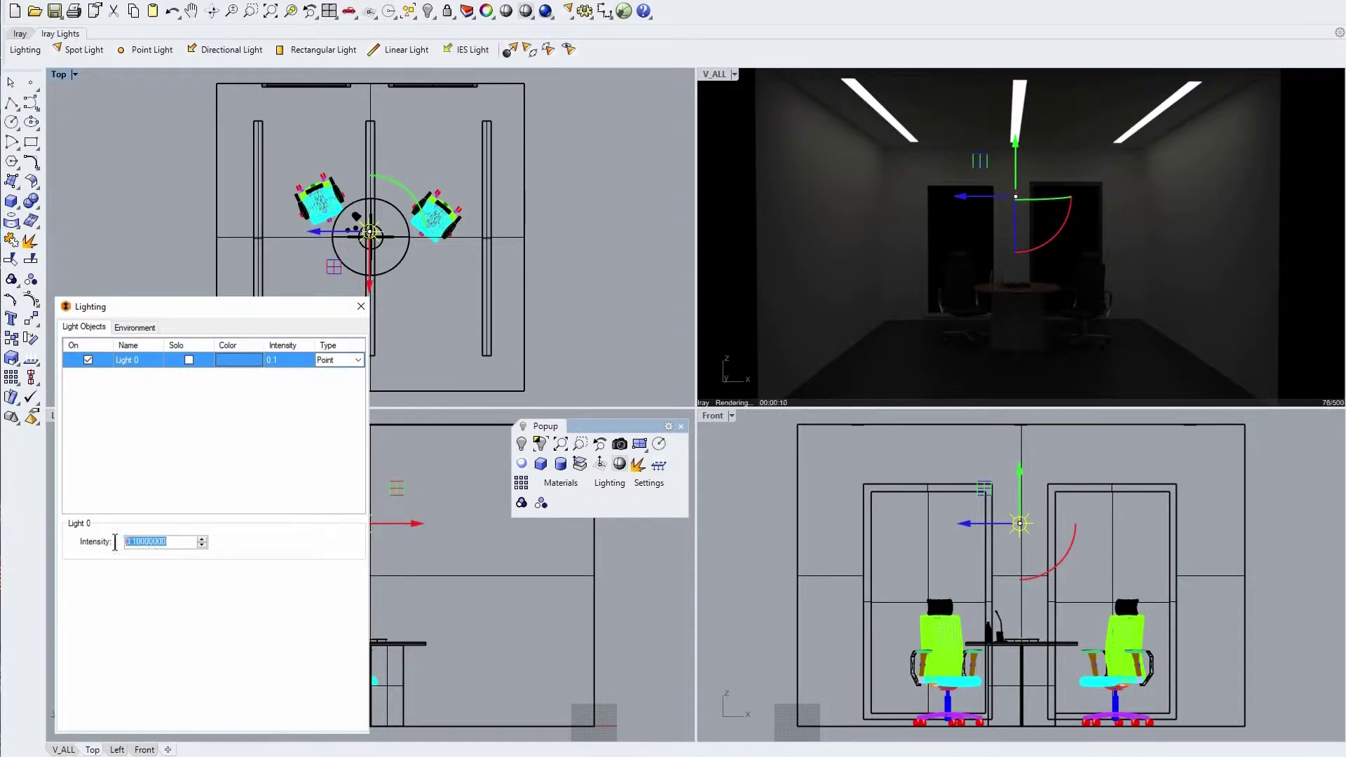
pyautogui.write('1000')
pyautogui.press('Return')
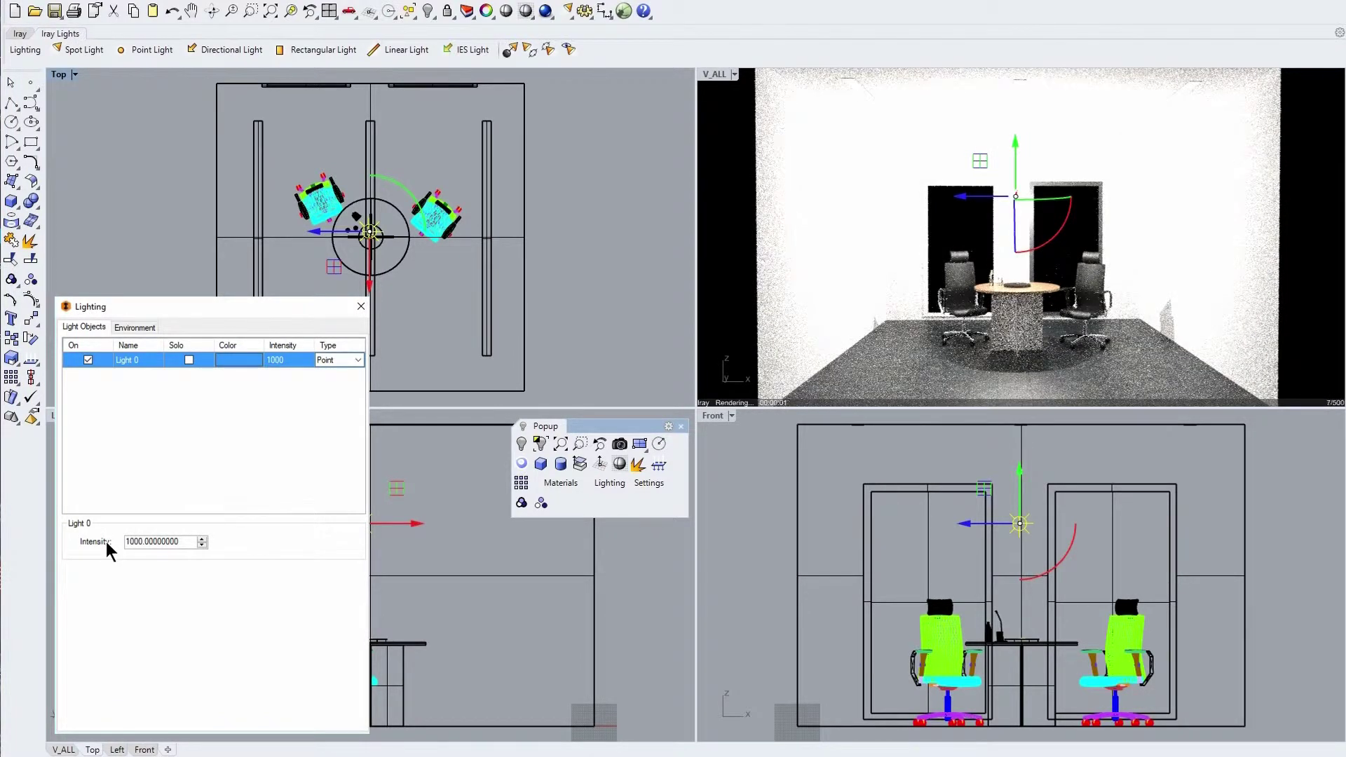
# Step: Lower the point light's intensity to 200, then delete the test light
pyautogui.moveTo(182, 541); pyautogui.dragTo(124, 542)
pyautogui.write('2')
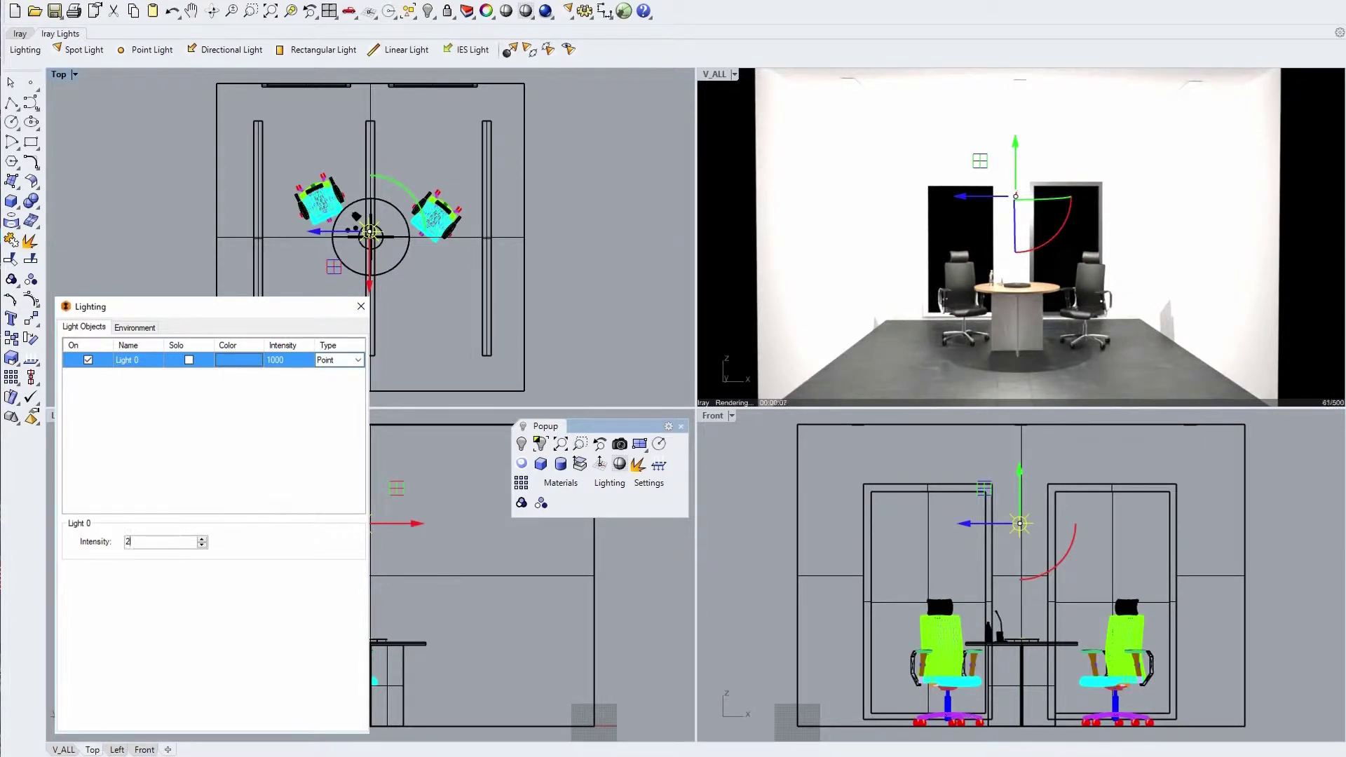
pyautogui.write('00')
pyautogui.press('Return')
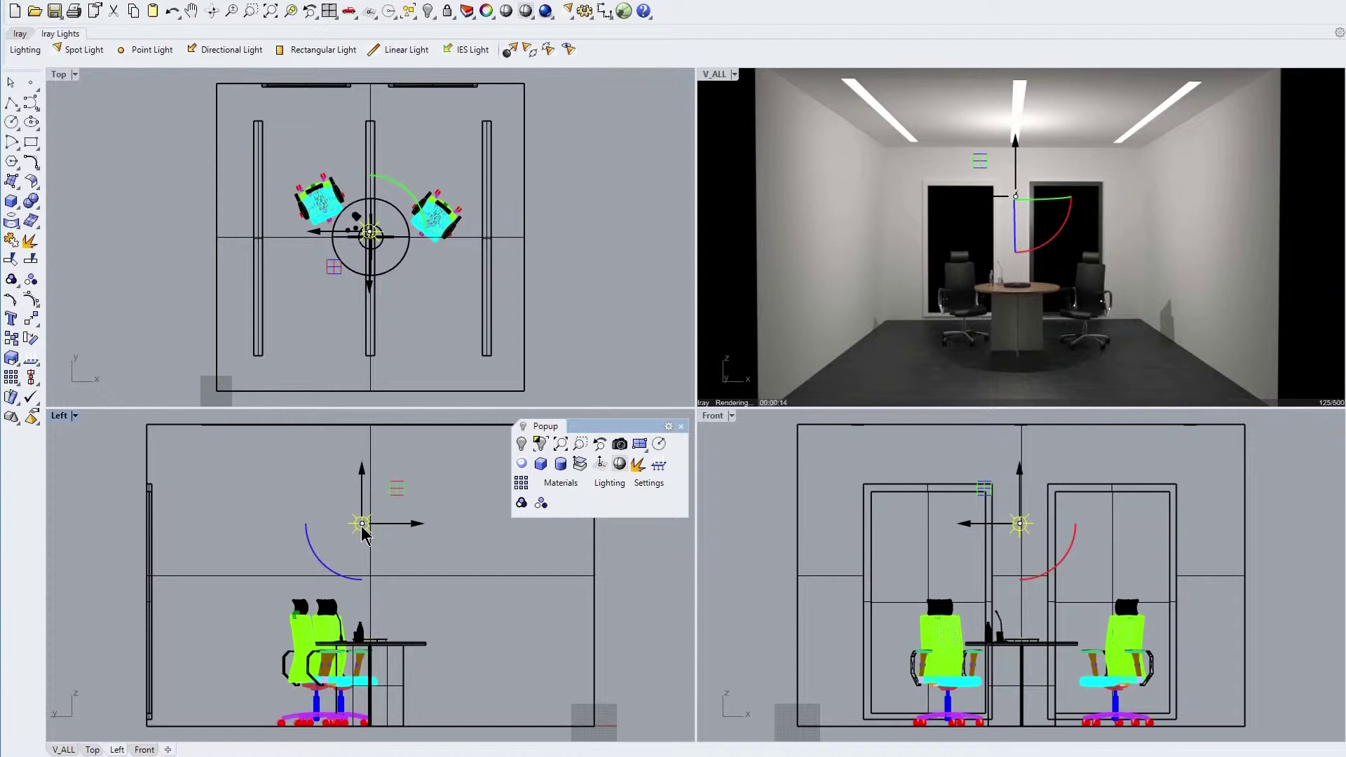
pyautogui.press('Delete')
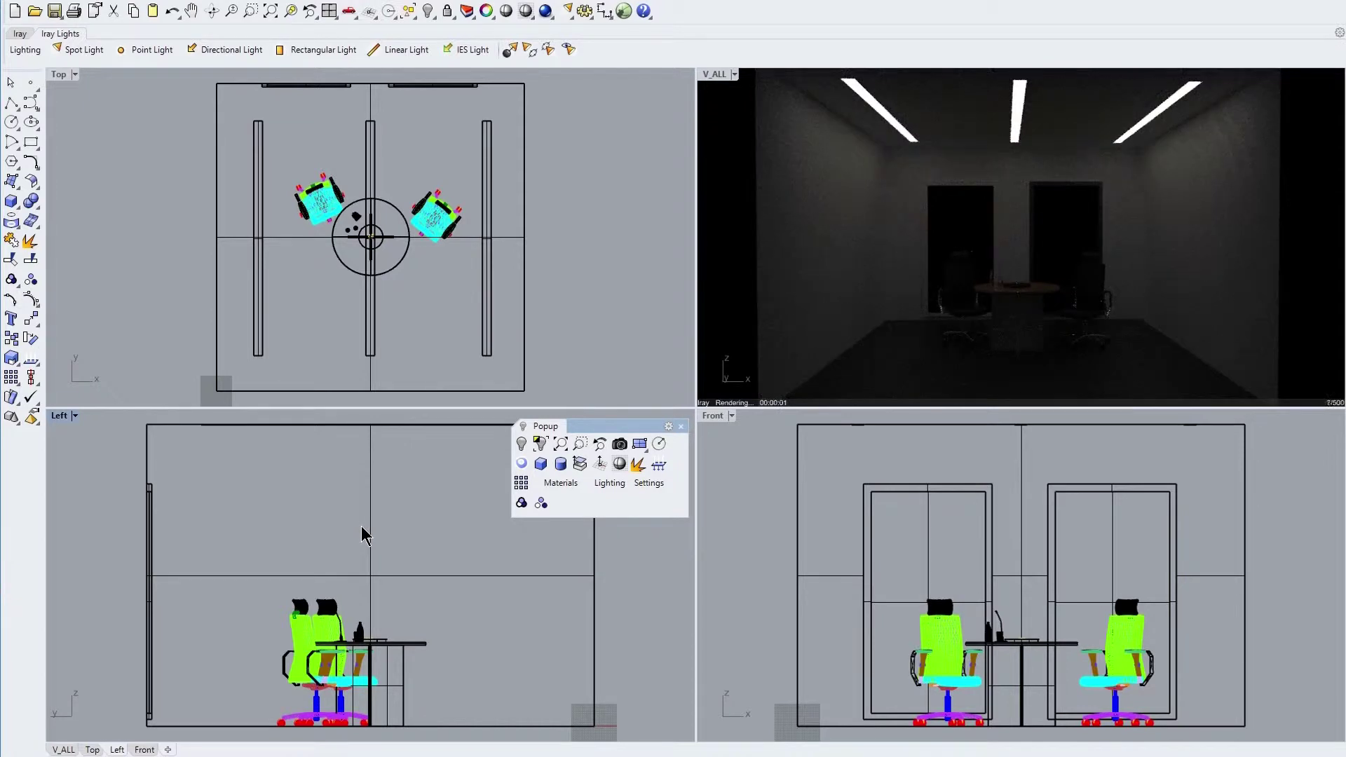
# Step: Place a directional light near the room's front in the Top view, shifted up and left
pyautogui.click(218, 50)
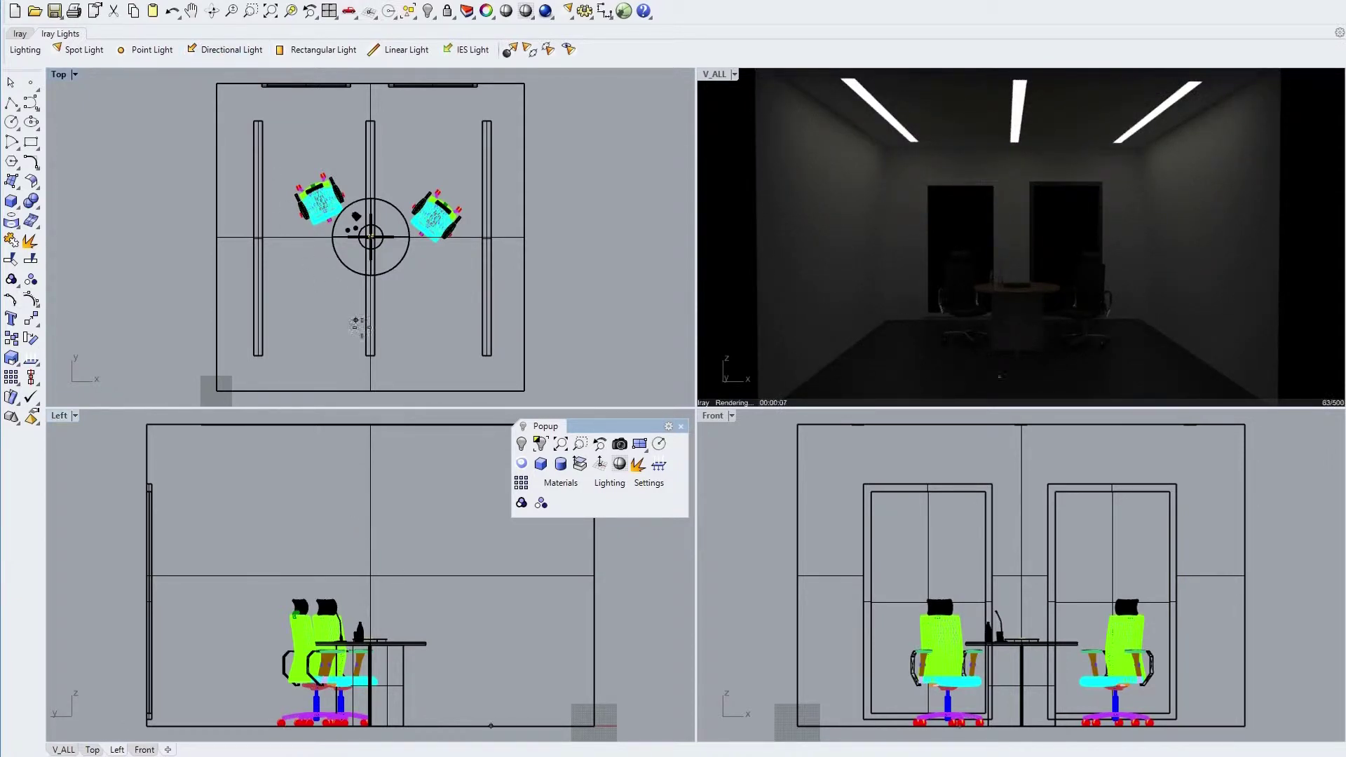
pyautogui.click(426, 355)
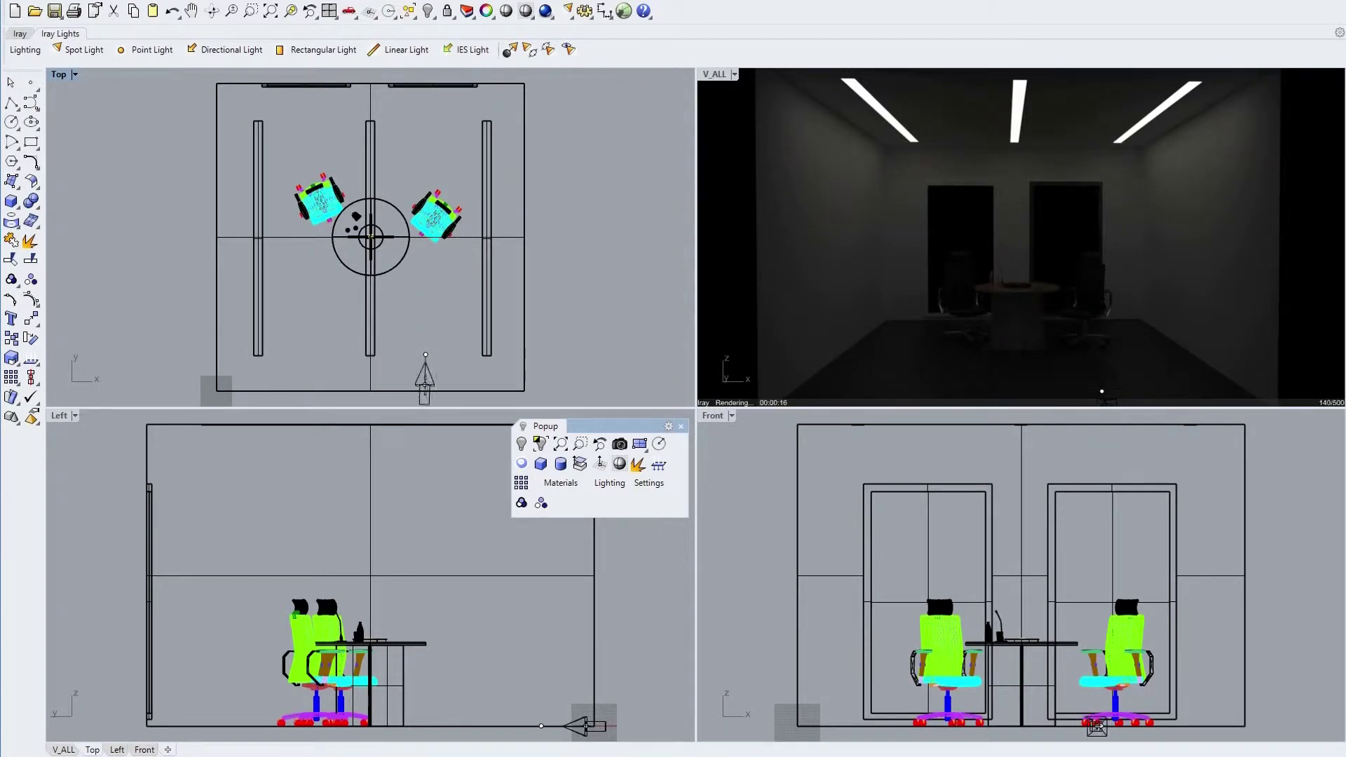
pyautogui.click(425, 383)
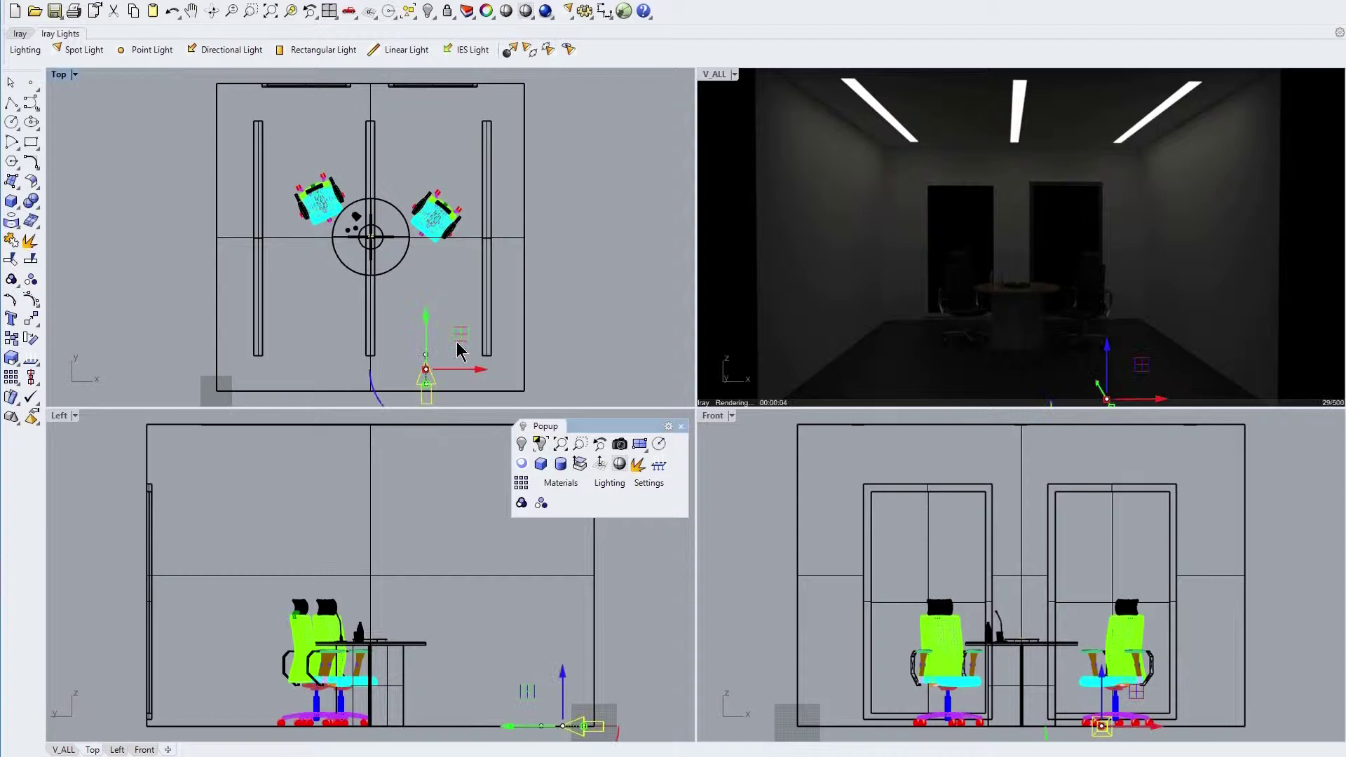
pyautogui.moveTo(461, 331); pyautogui.dragTo(397, 300)
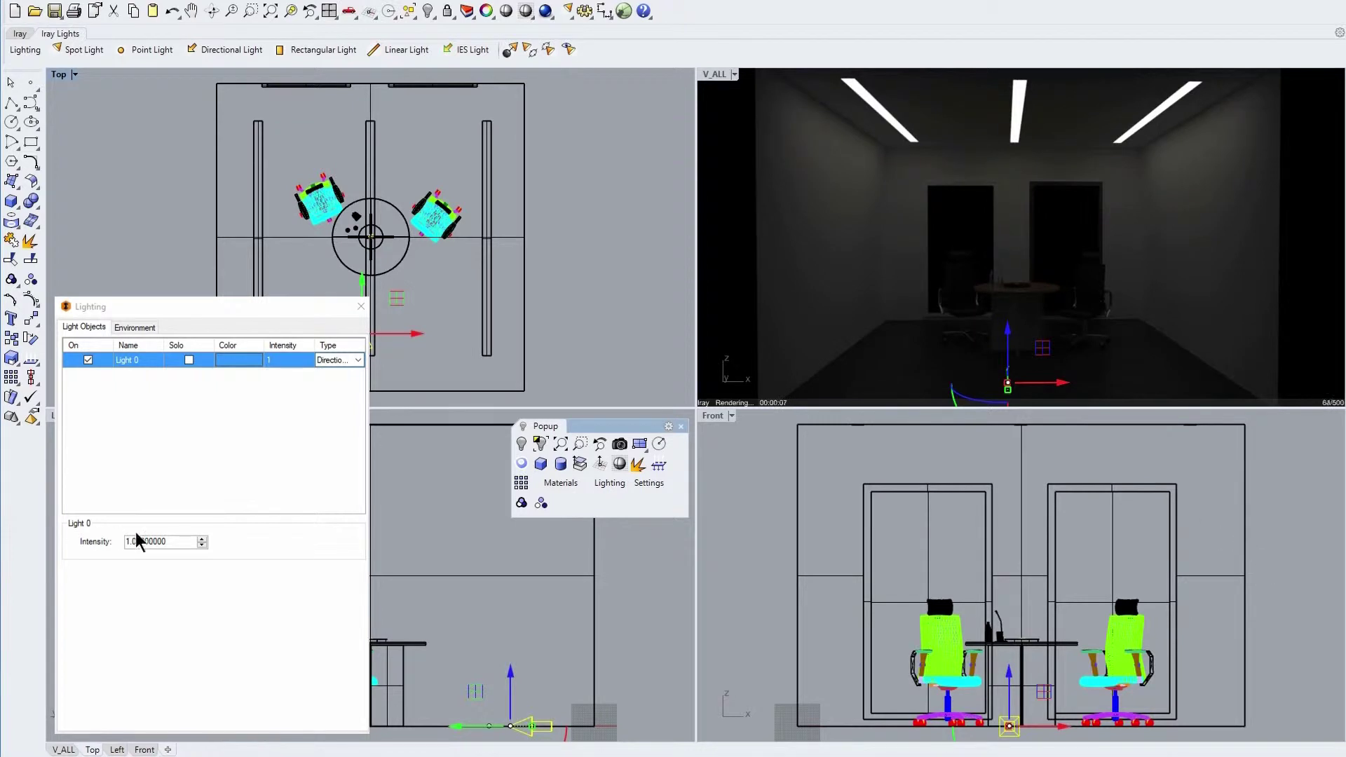
# Step: Set the directional light's intensity to 1000 in the Lighting panel
pyautogui.moveTo(171, 542); pyautogui.dragTo(78, 547)
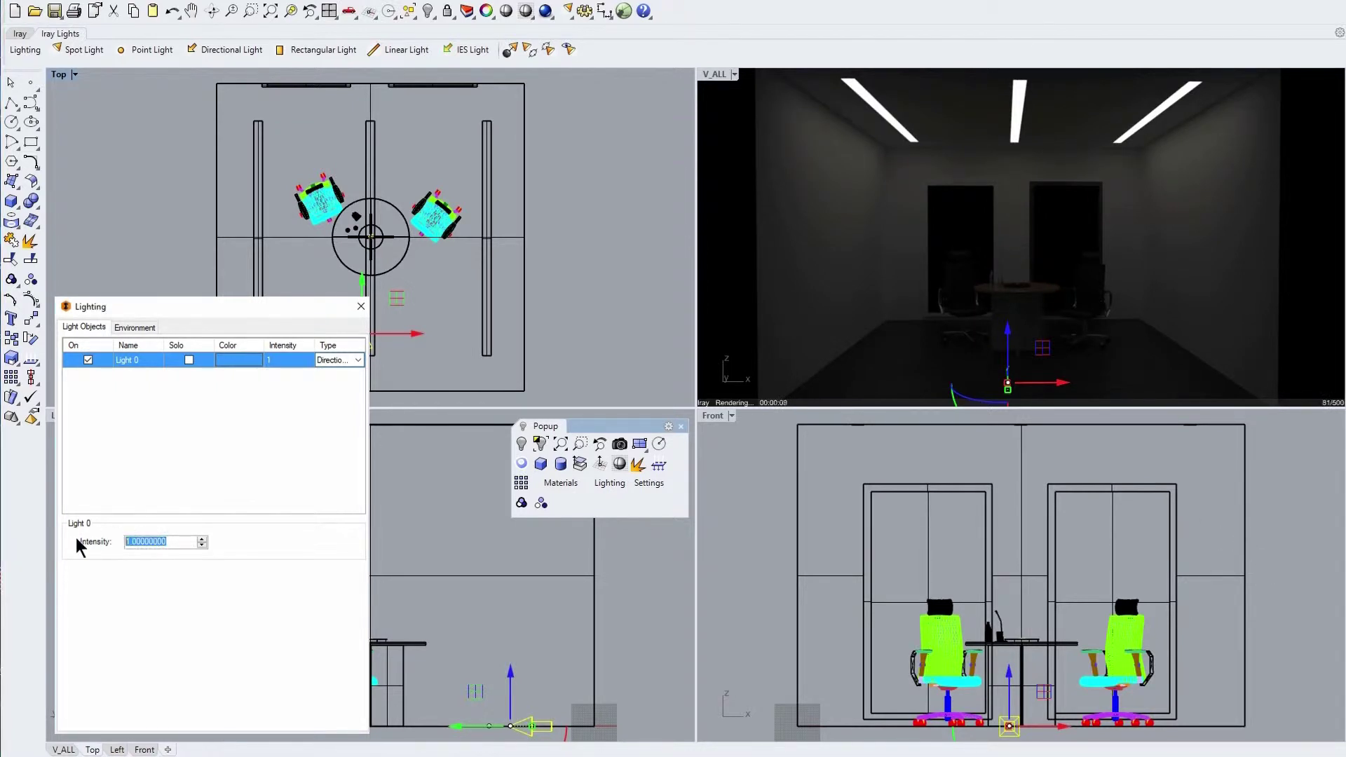
pyautogui.write('1000')
pyautogui.press('Return')
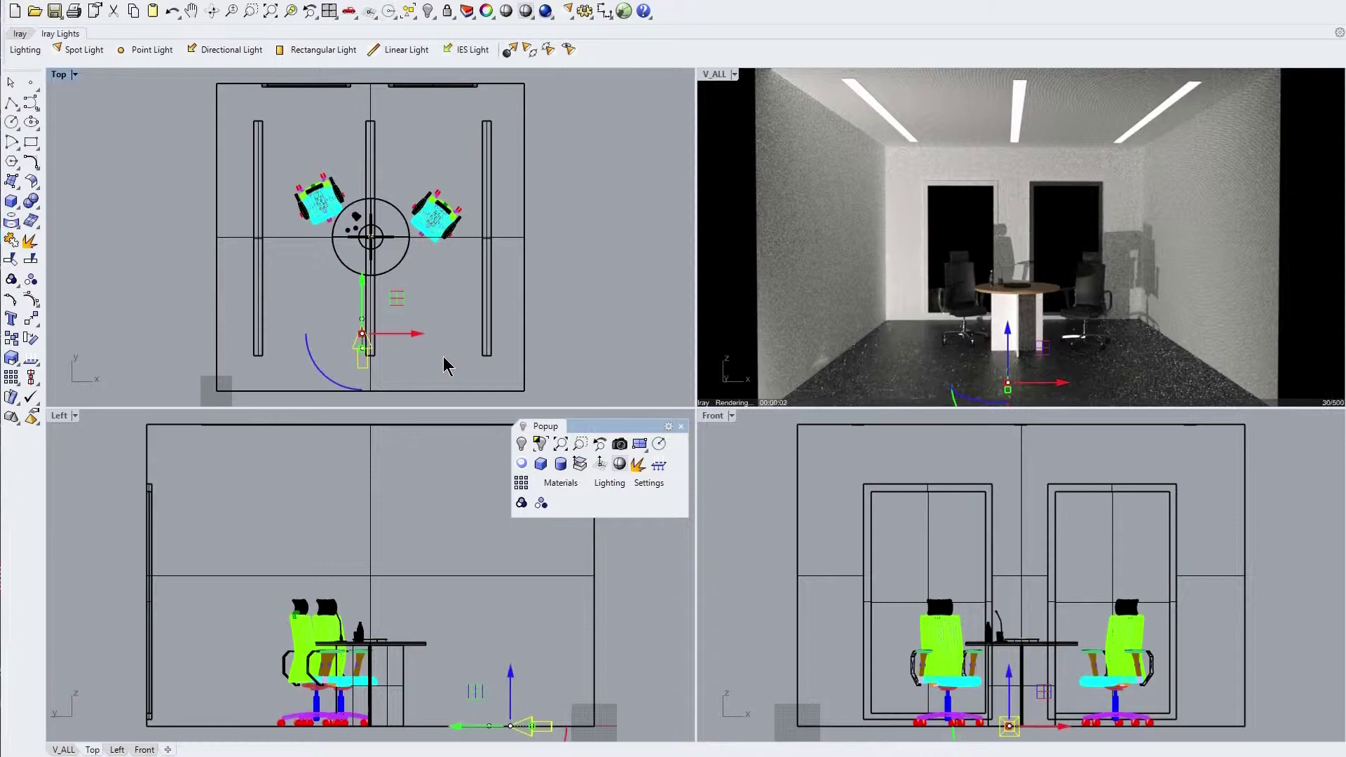
# Step: Shift the directional light left and right in plan, then rotate it to shine diagonally toward the table
pyautogui.moveTo(399, 297); pyautogui.dragTo(335, 300)
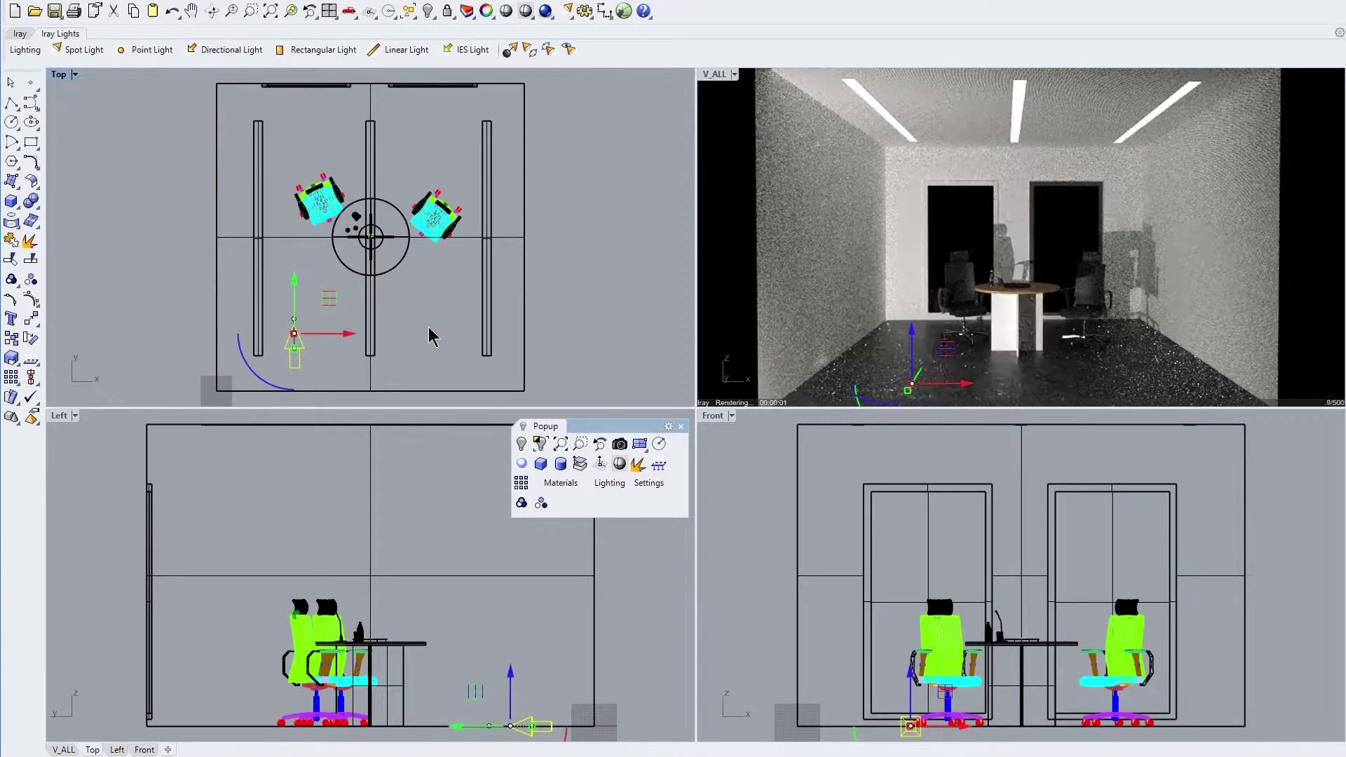
pyautogui.moveTo(328, 297); pyautogui.dragTo(436, 305)
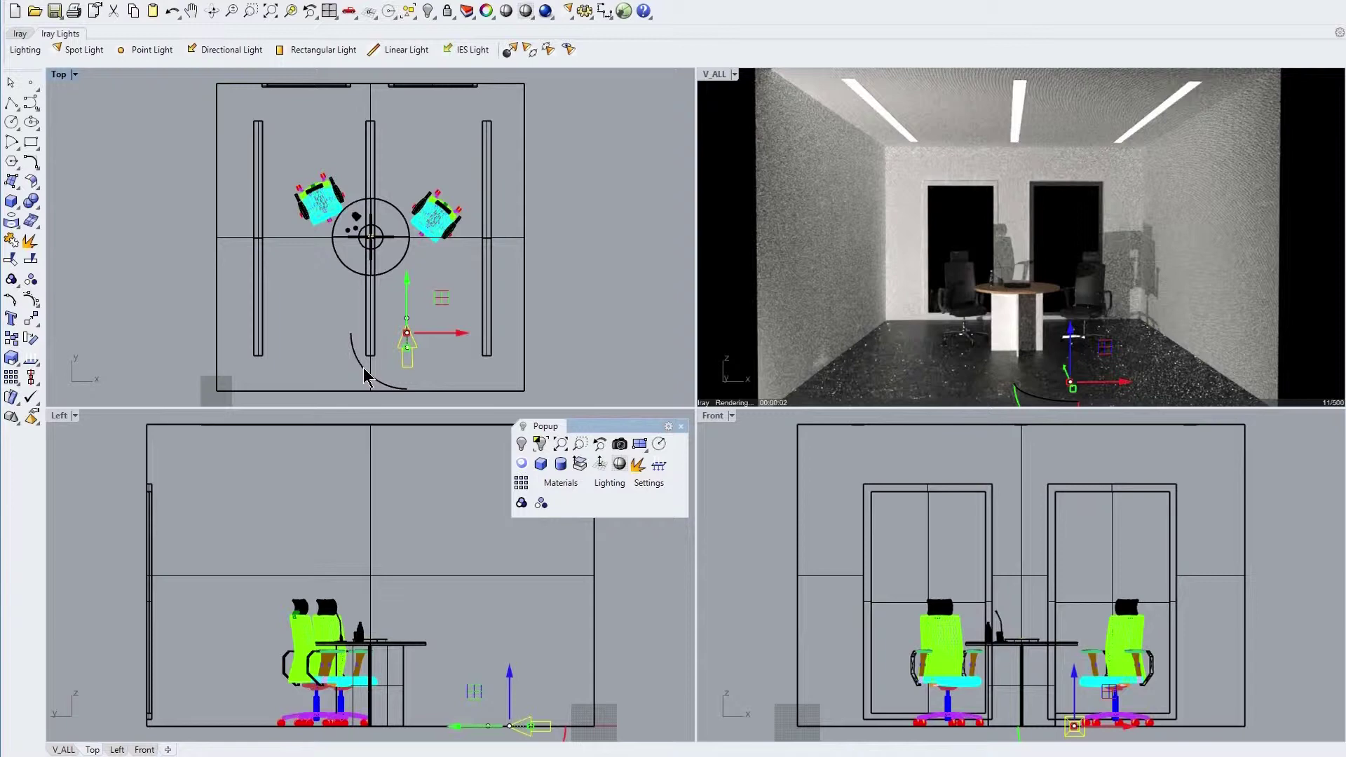
pyautogui.moveTo(365, 377); pyautogui.dragTo(409, 418)
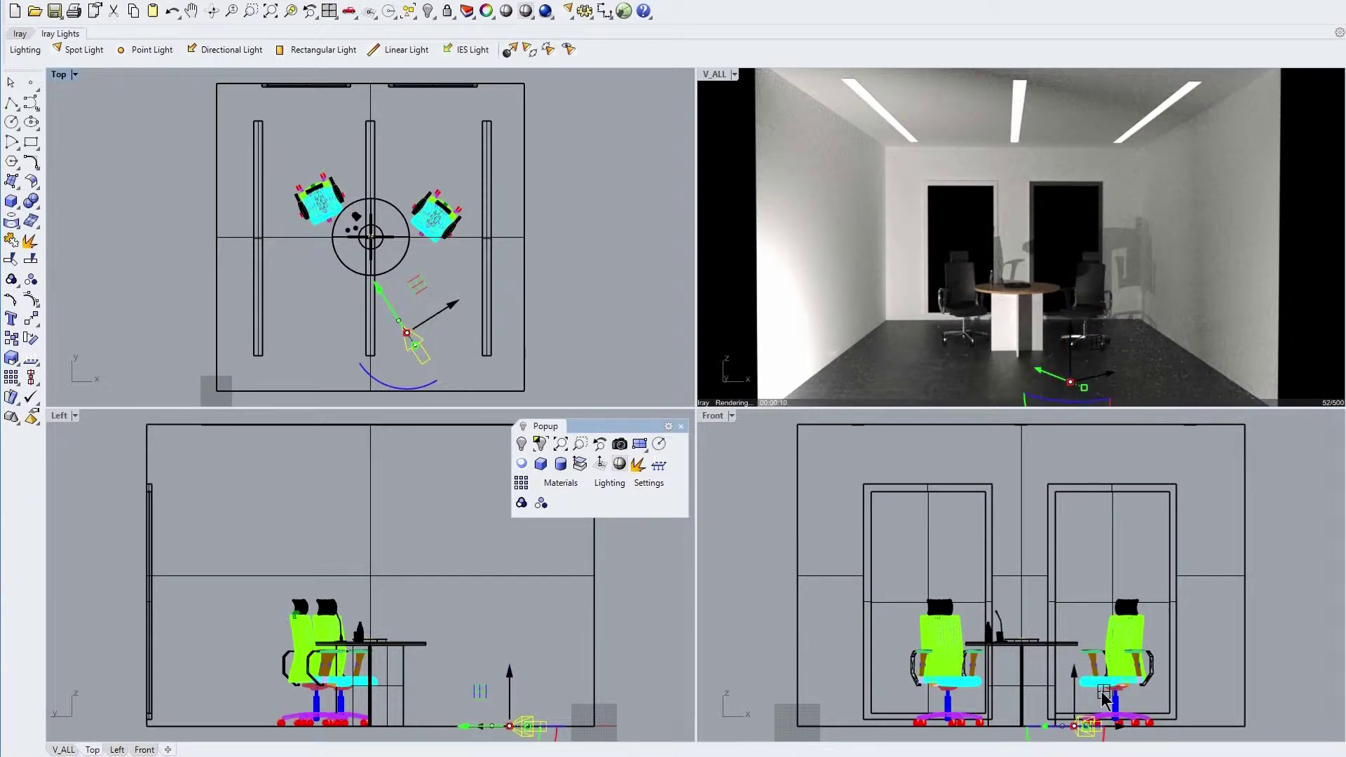
# Step: Delete the directional light and draw a rectangular light at floor level beside the table
pyautogui.press('Delete')
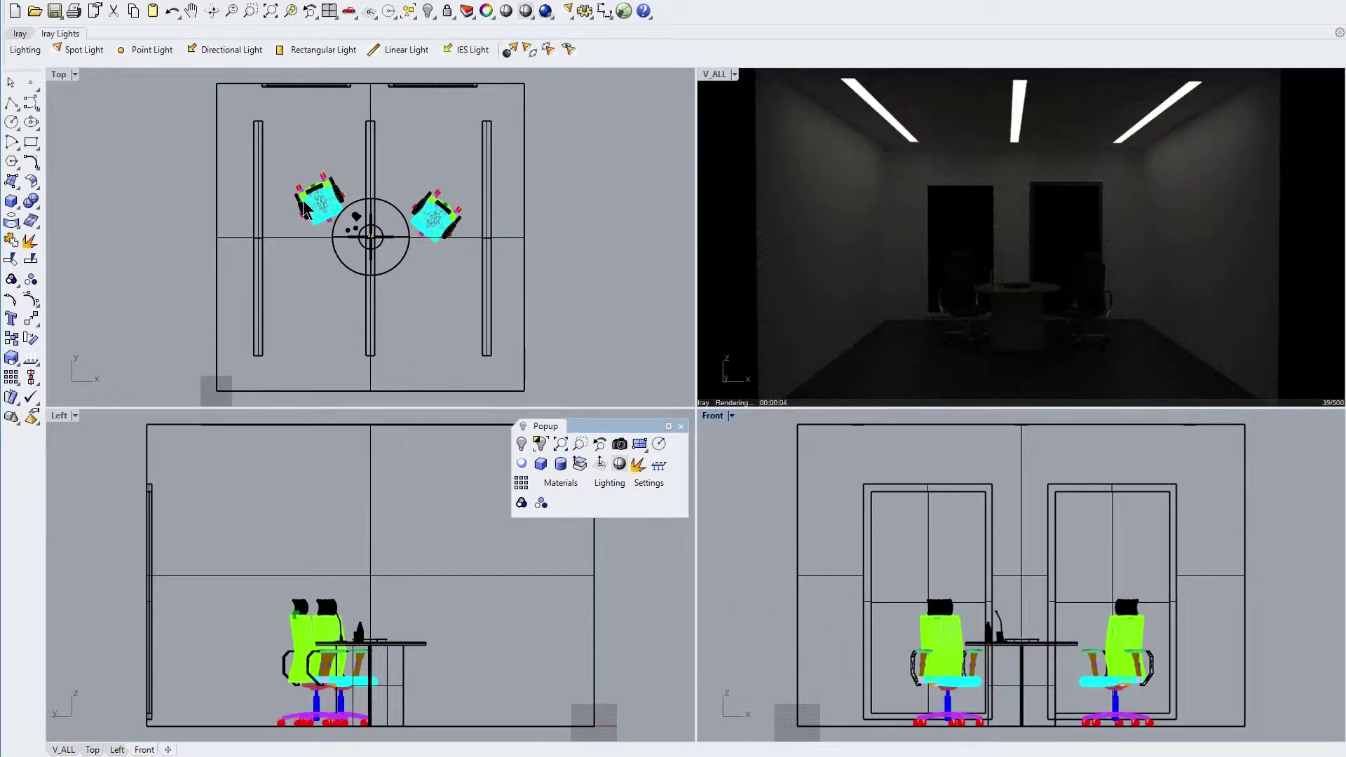
pyautogui.click(314, 50)
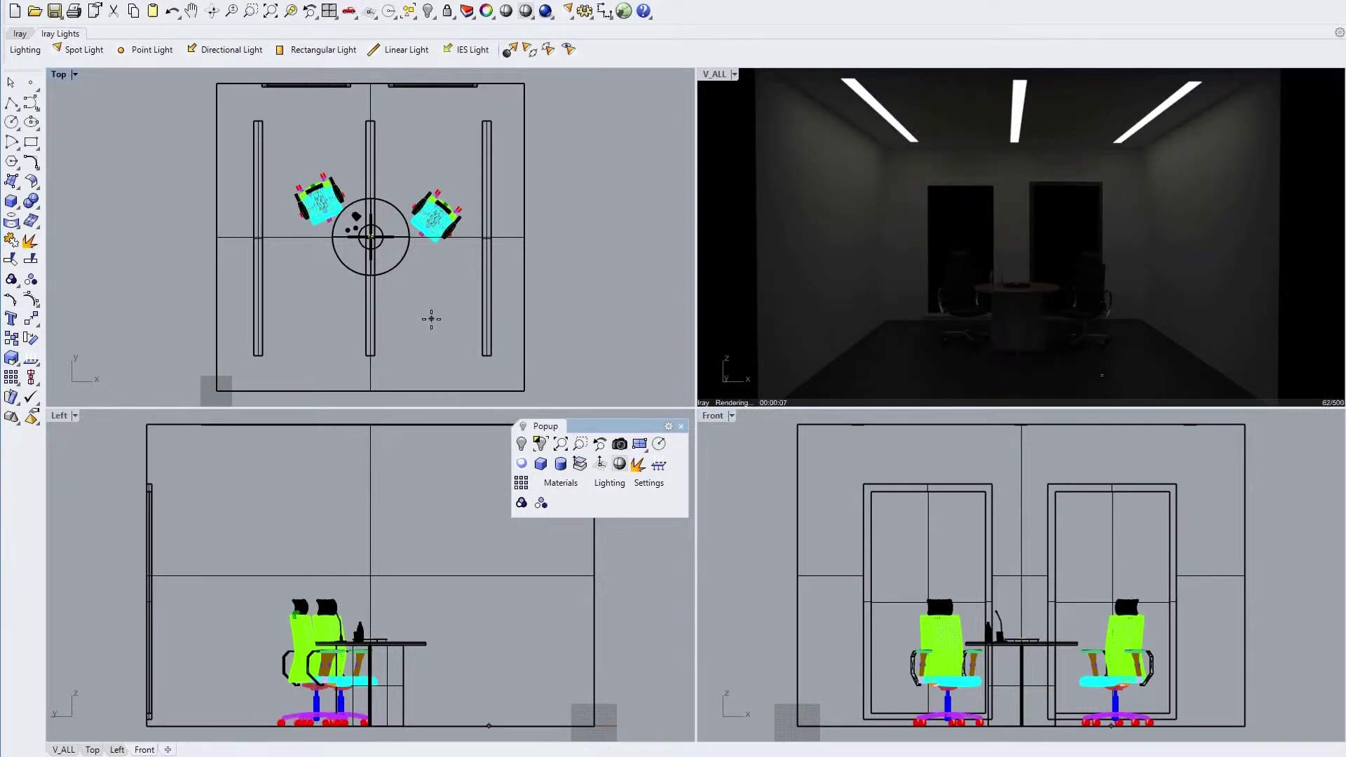
pyautogui.click(401, 285)
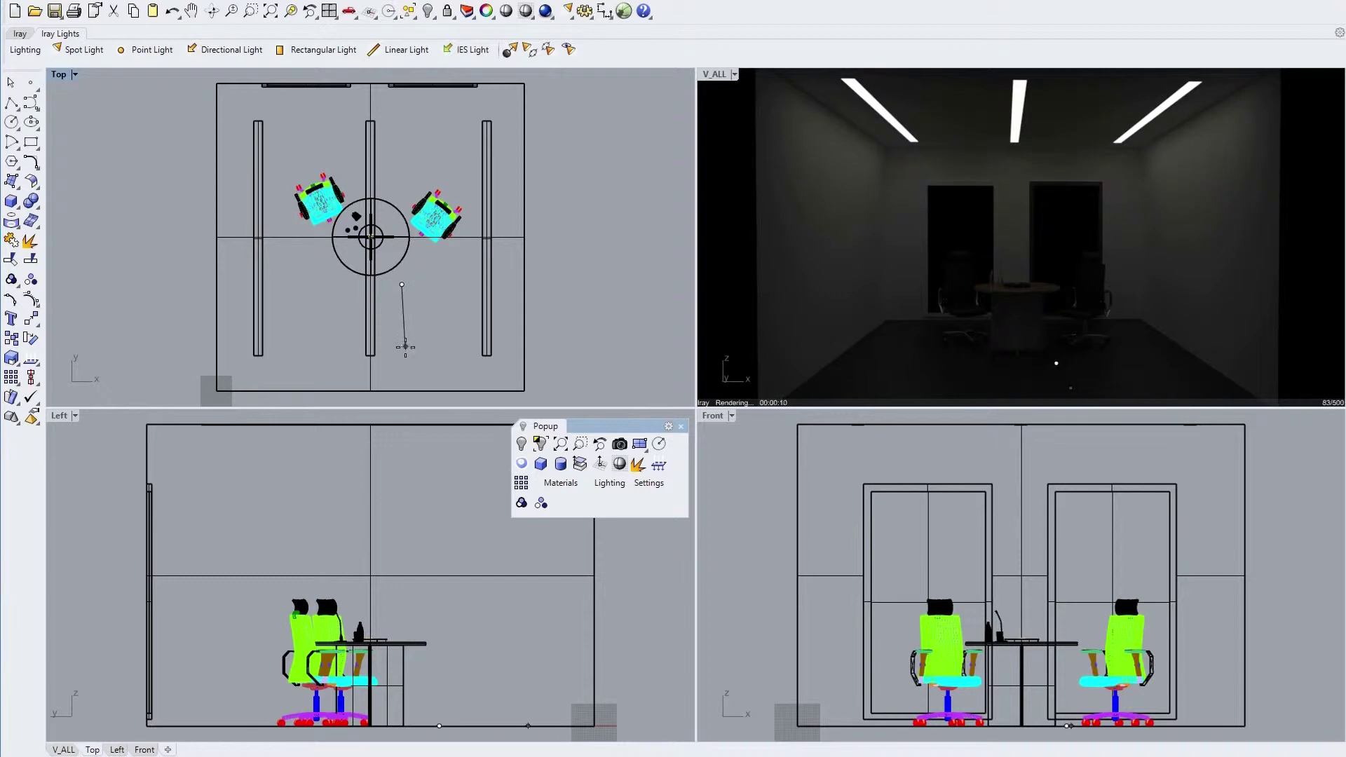
pyautogui.click(448, 355)
pyautogui.click(423, 356)
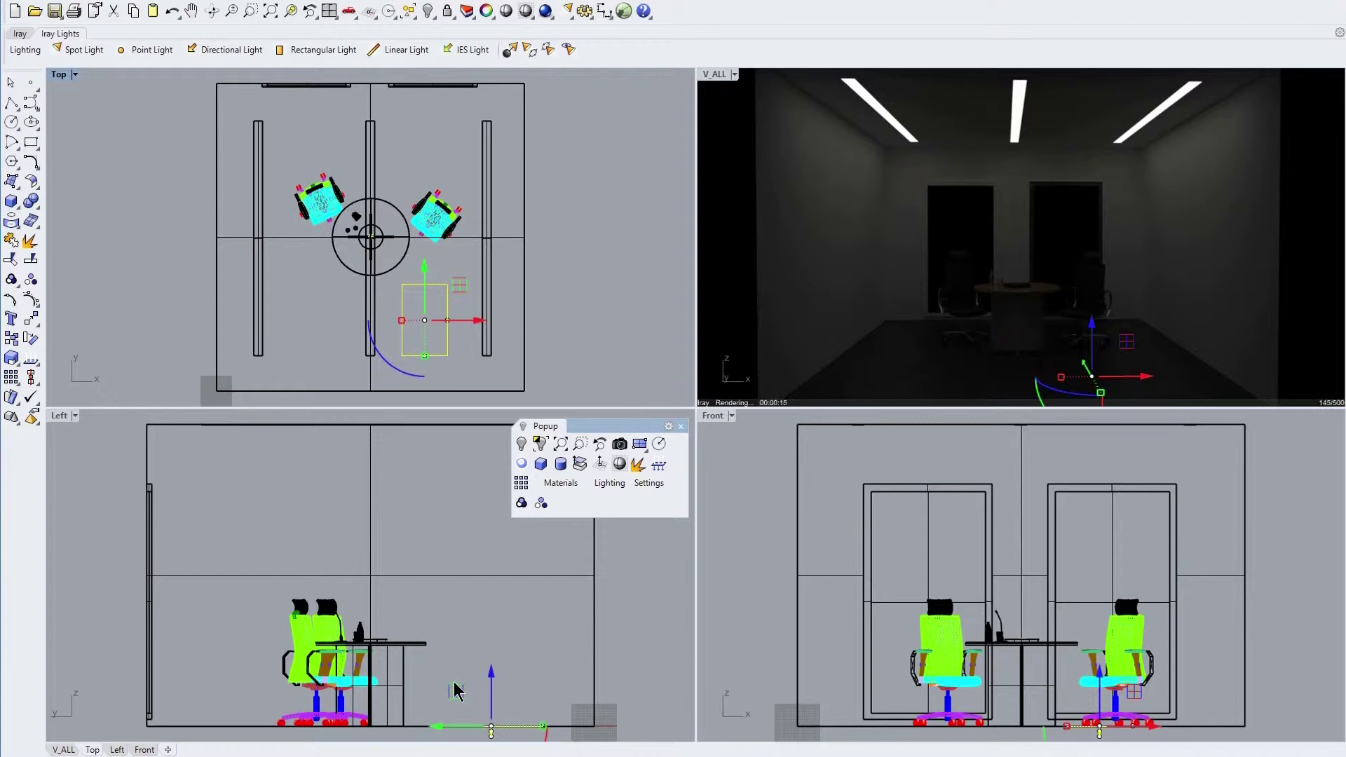
# Step: Raise the rectangular light, change its intensity from 10 to 4000, and move it above the table
pyautogui.moveTo(456, 694); pyautogui.dragTo(443, 547)
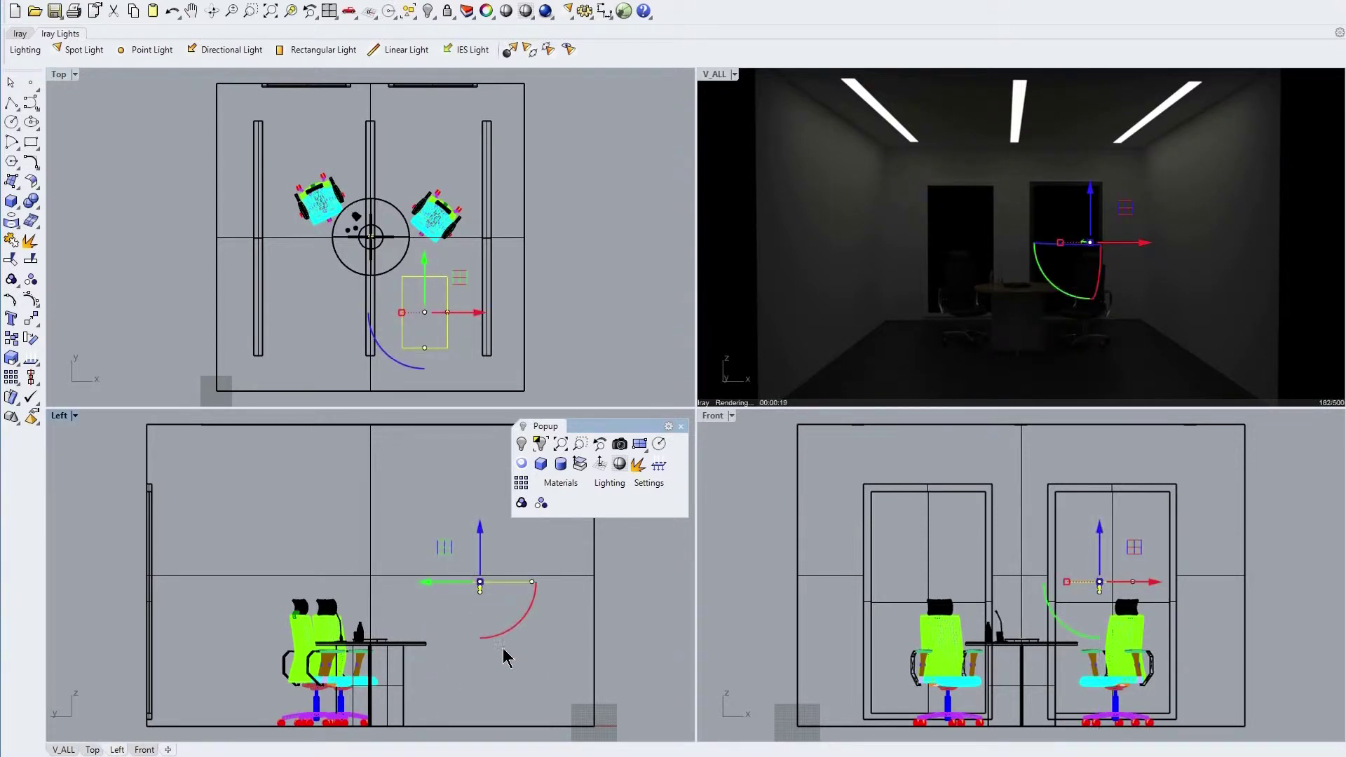
pyautogui.press('F3')
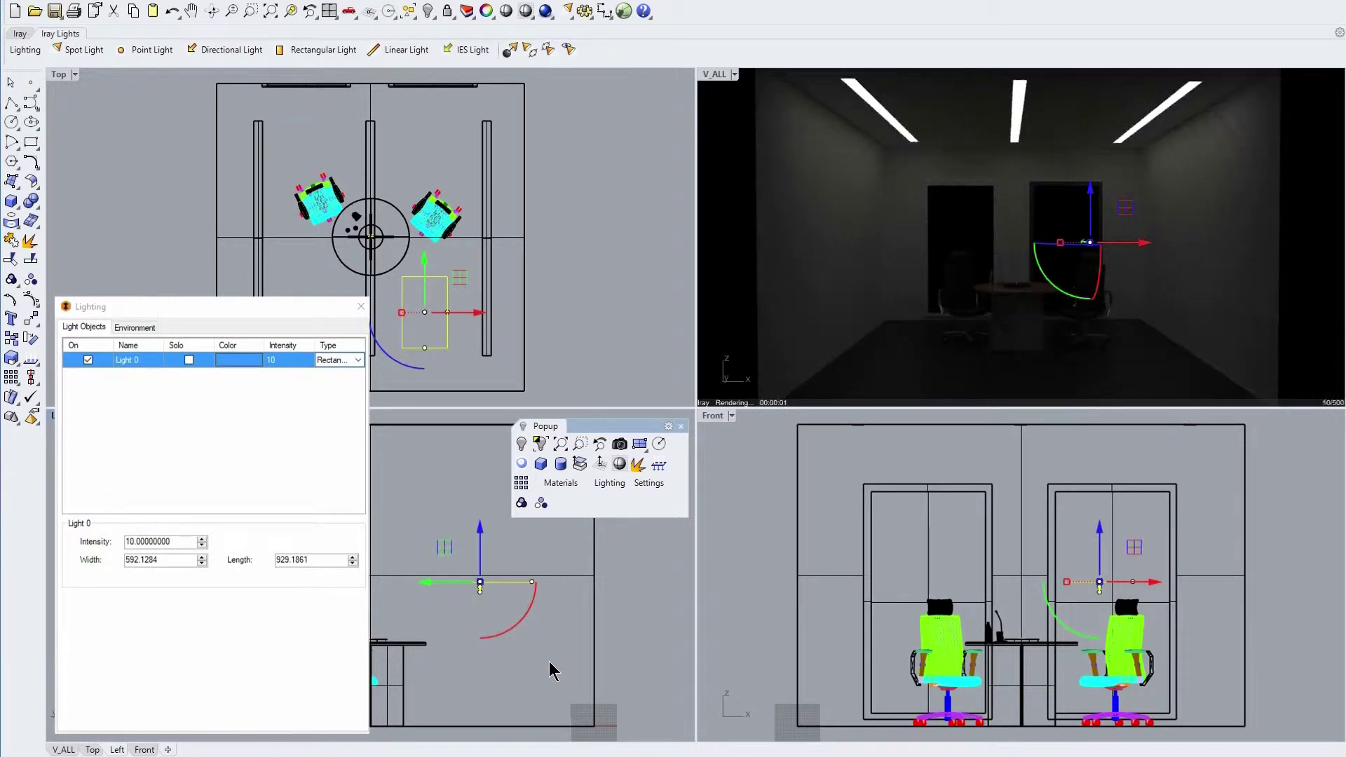
pyautogui.click(178, 542)
pyautogui.doubleClick(178, 542)
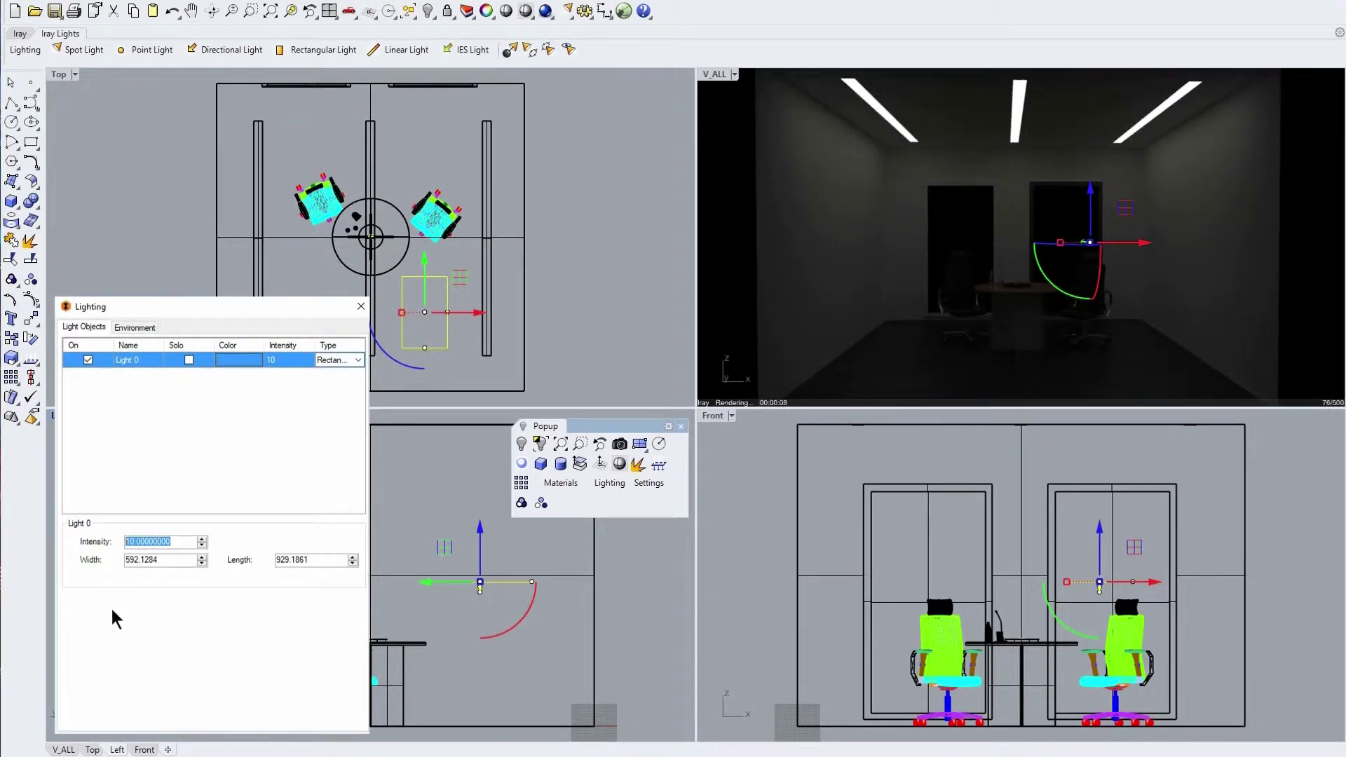
pyautogui.write('4000')
pyautogui.press('Return')
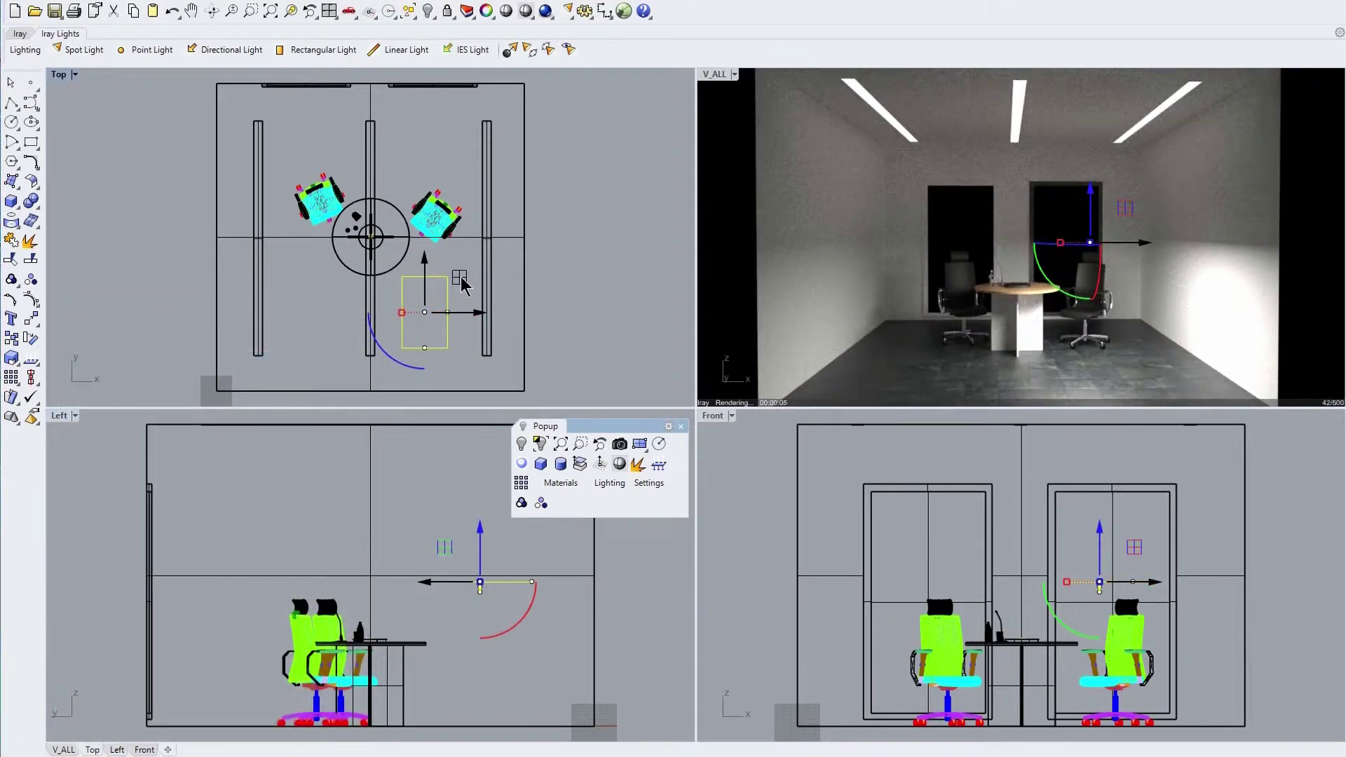
pyautogui.moveTo(460, 276); pyautogui.dragTo(397, 175)
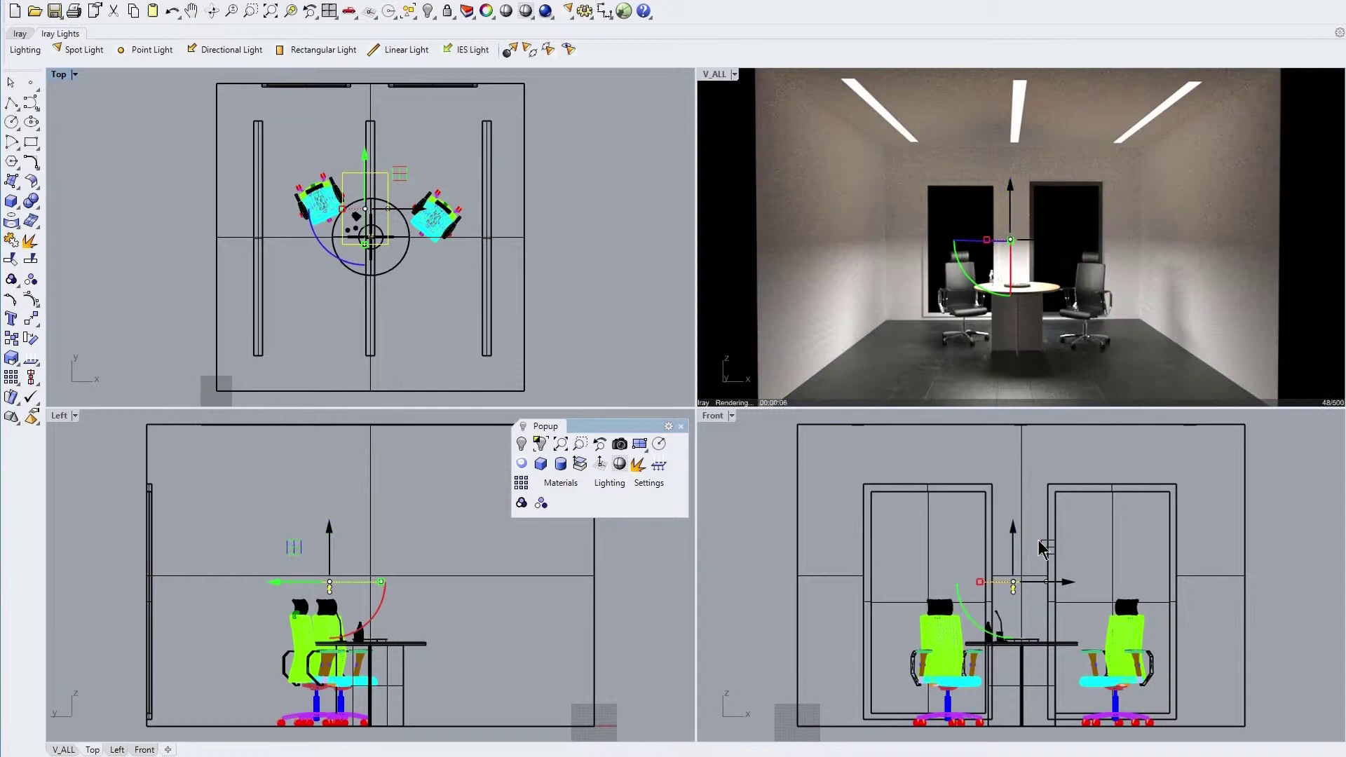
pyautogui.moveTo(1056, 552); pyautogui.dragTo(1085, 470)
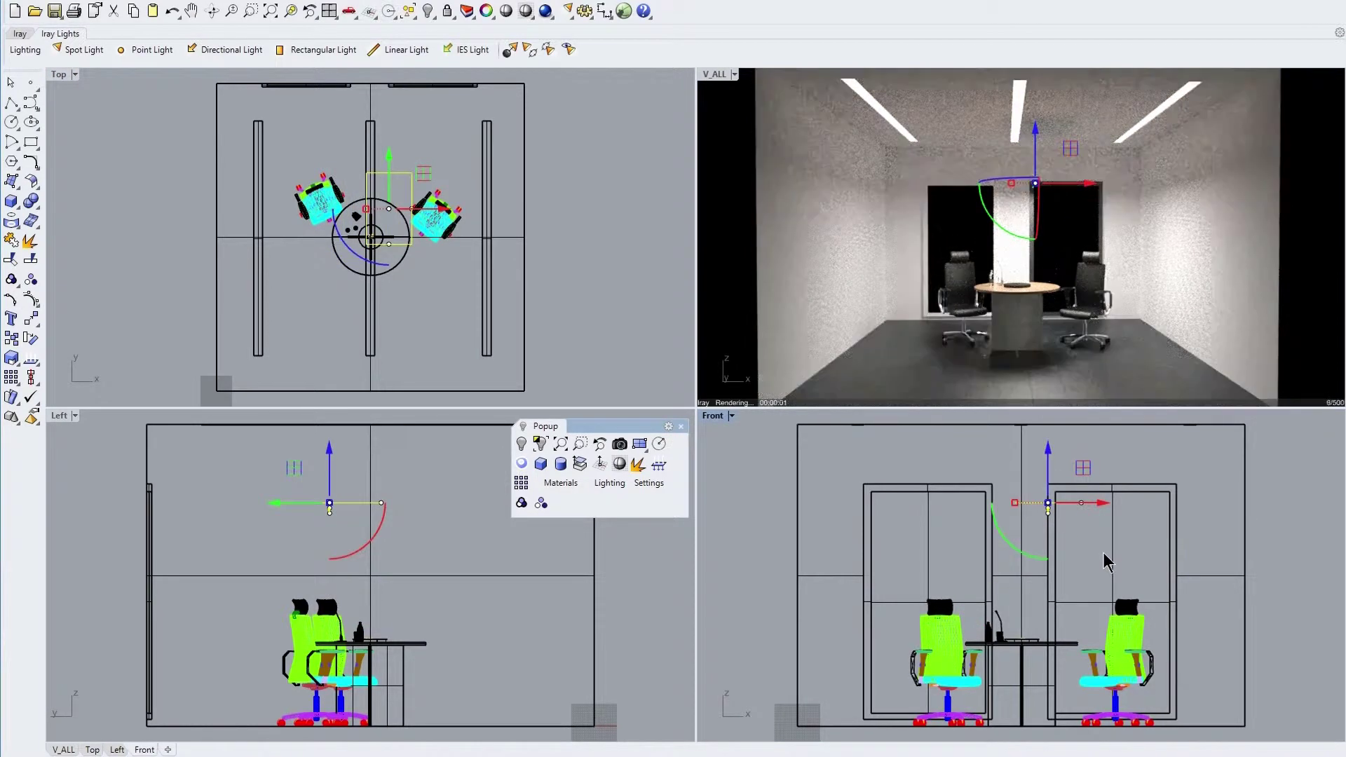
# Step: Replace the rectangular light with a linear light drawn across the room in plan
pyautogui.press('Delete')
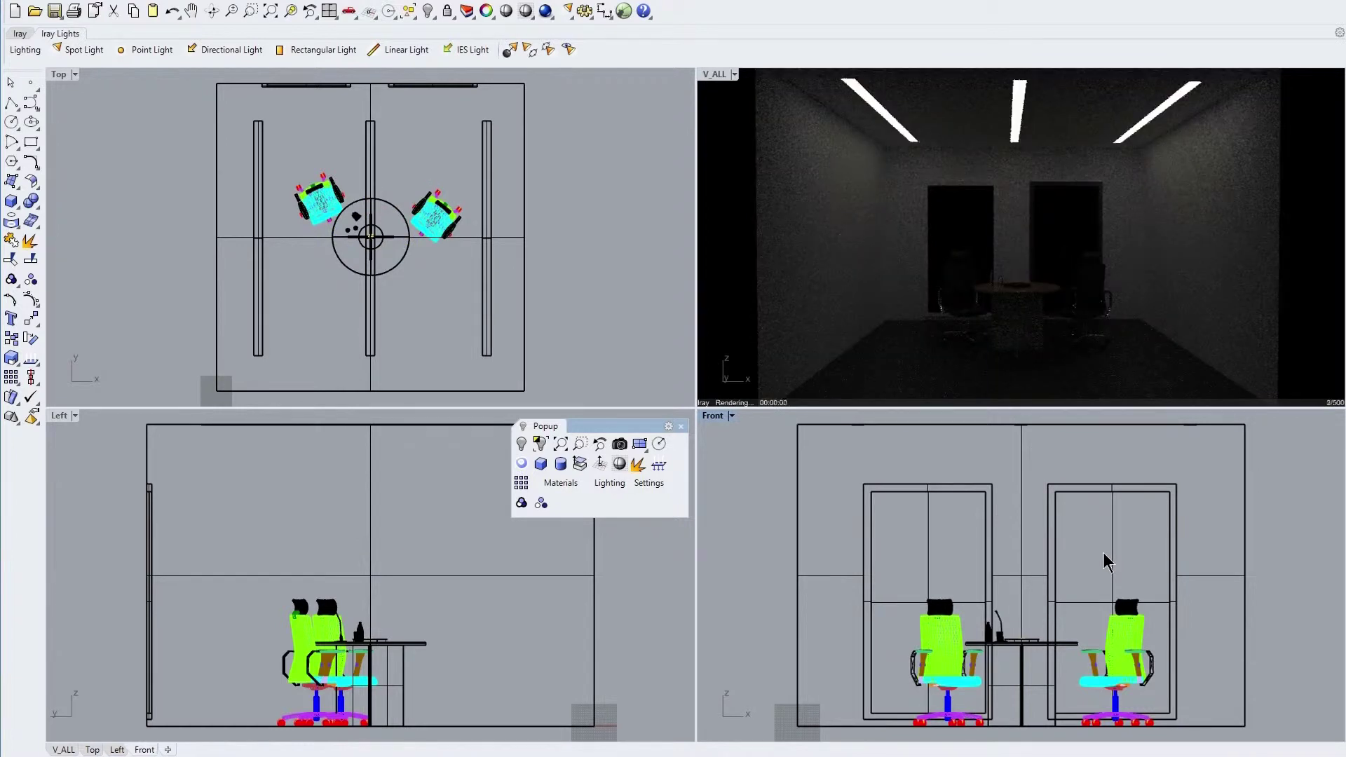
pyautogui.click(404, 51)
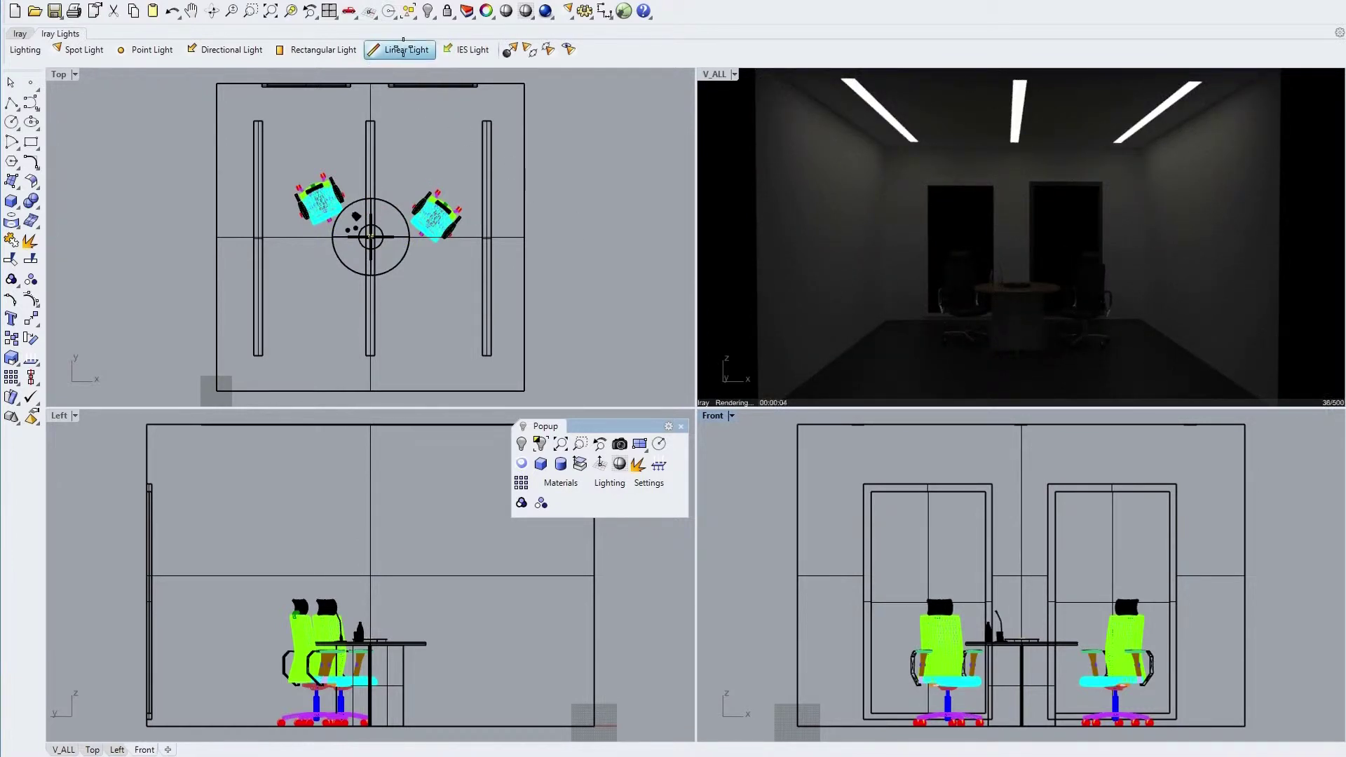
pyautogui.click(433, 258)
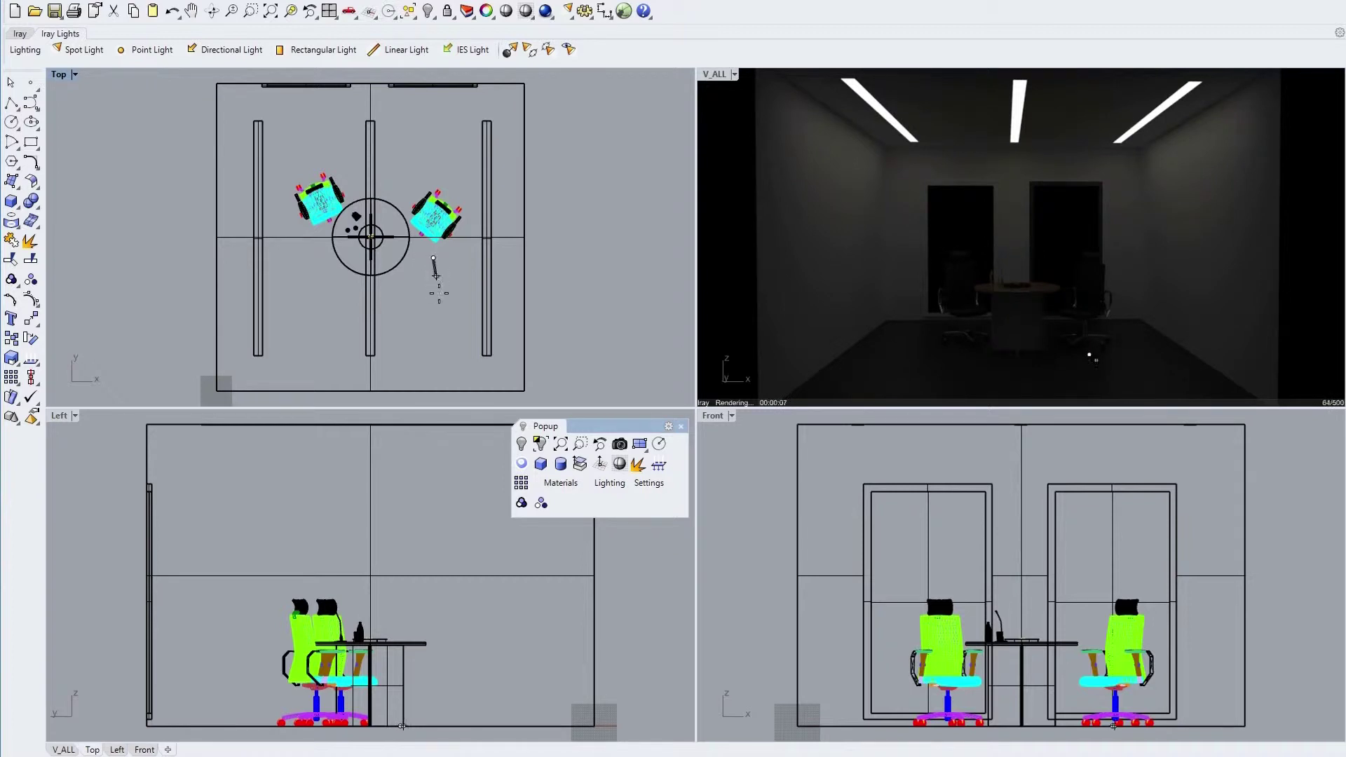
pyautogui.click(435, 362)
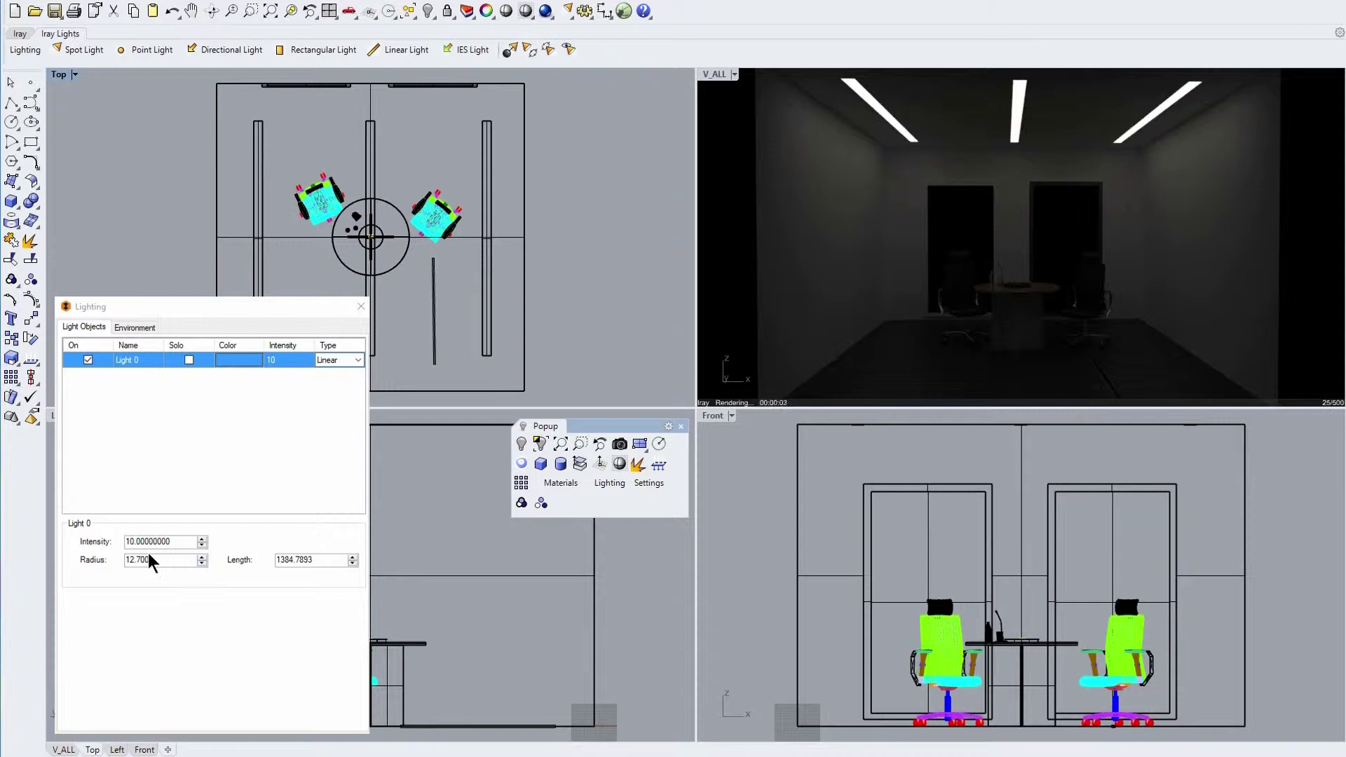
# Step: Set the linear light's intensity to 1000, raise it near the ceiling, then set 4000
pyautogui.moveTo(175, 542); pyautogui.dragTo(102, 544)
pyautogui.write('100')
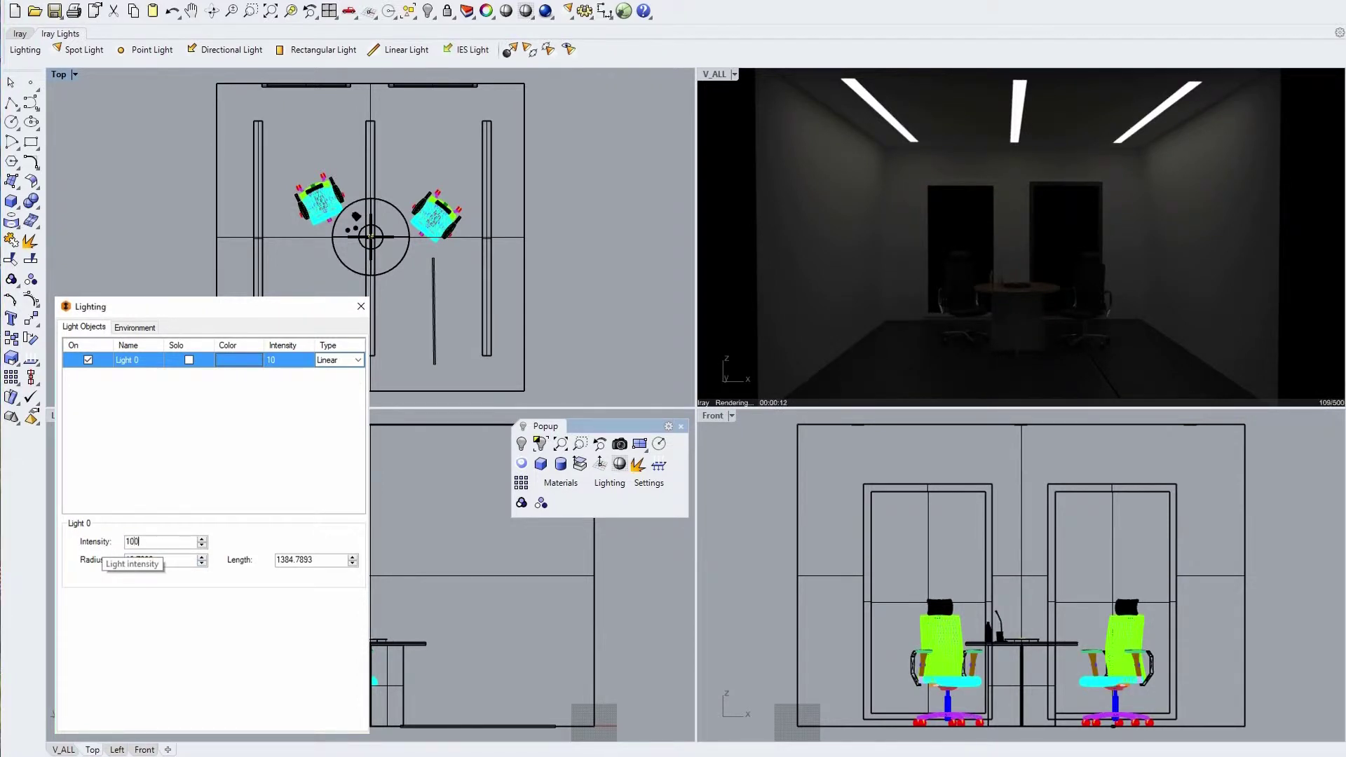
pyautogui.write('0')
pyautogui.press('Return')
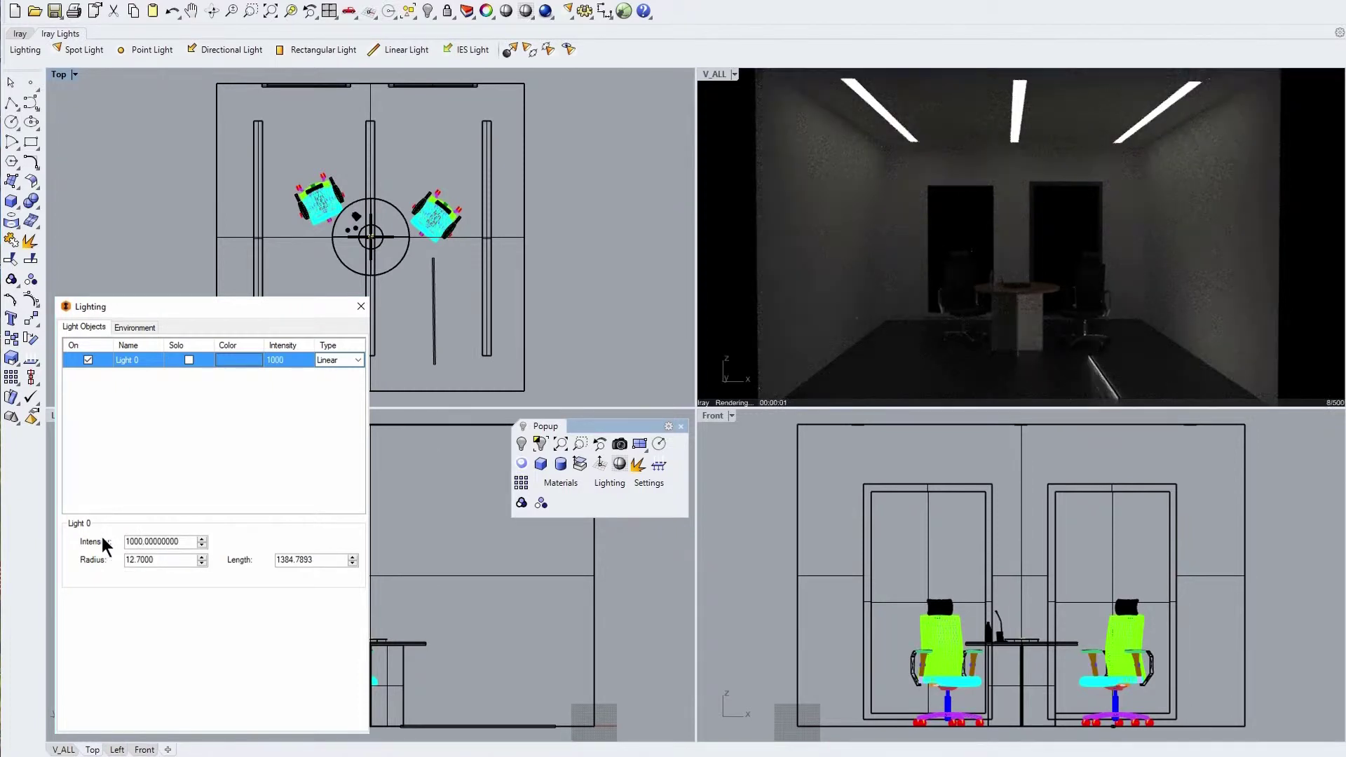
pyautogui.click(435, 318)
pyautogui.moveTo(439, 691); pyautogui.dragTo(435, 506)
pyautogui.moveTo(184, 542); pyautogui.dragTo(121, 540)
pyautogui.write('4000')
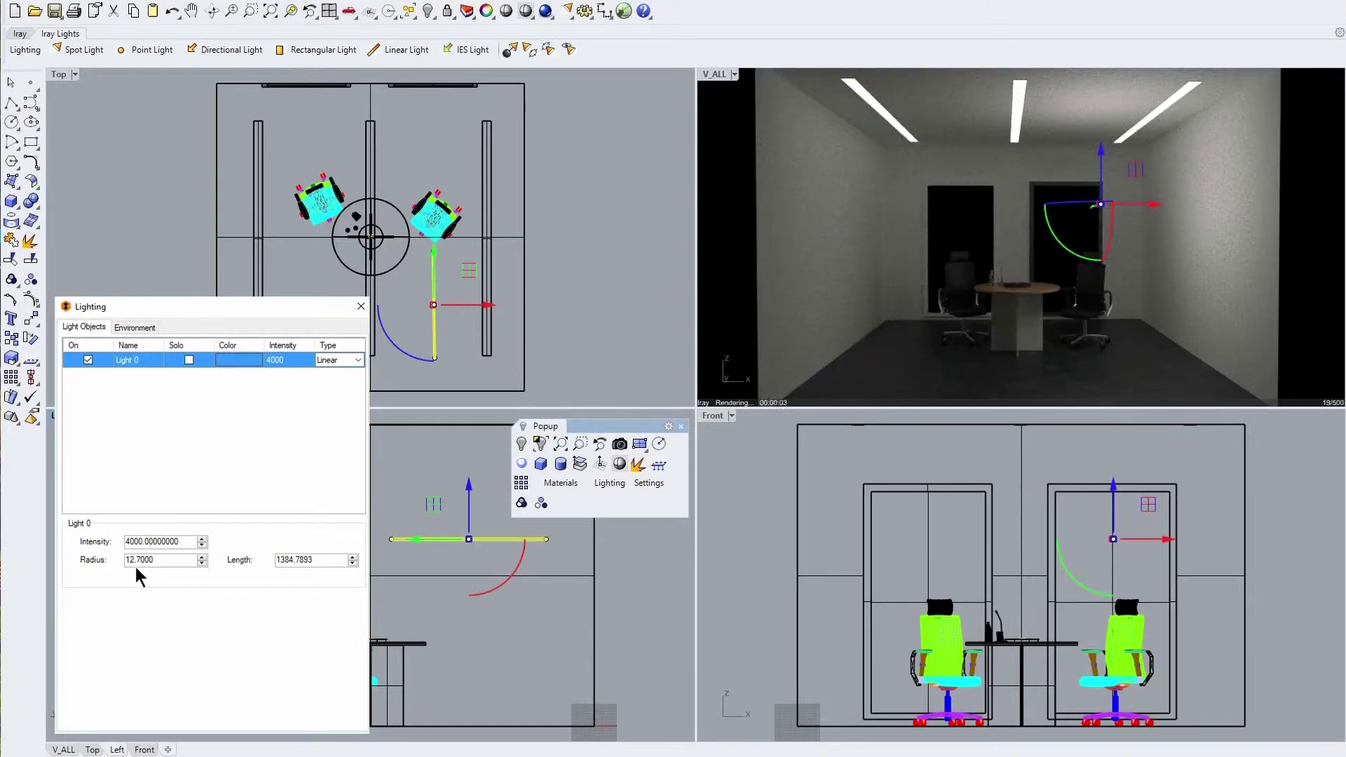
# Step: Change Light 0's radius from 12.7 to 50 in the Lighting panel
pyautogui.press('Escape')
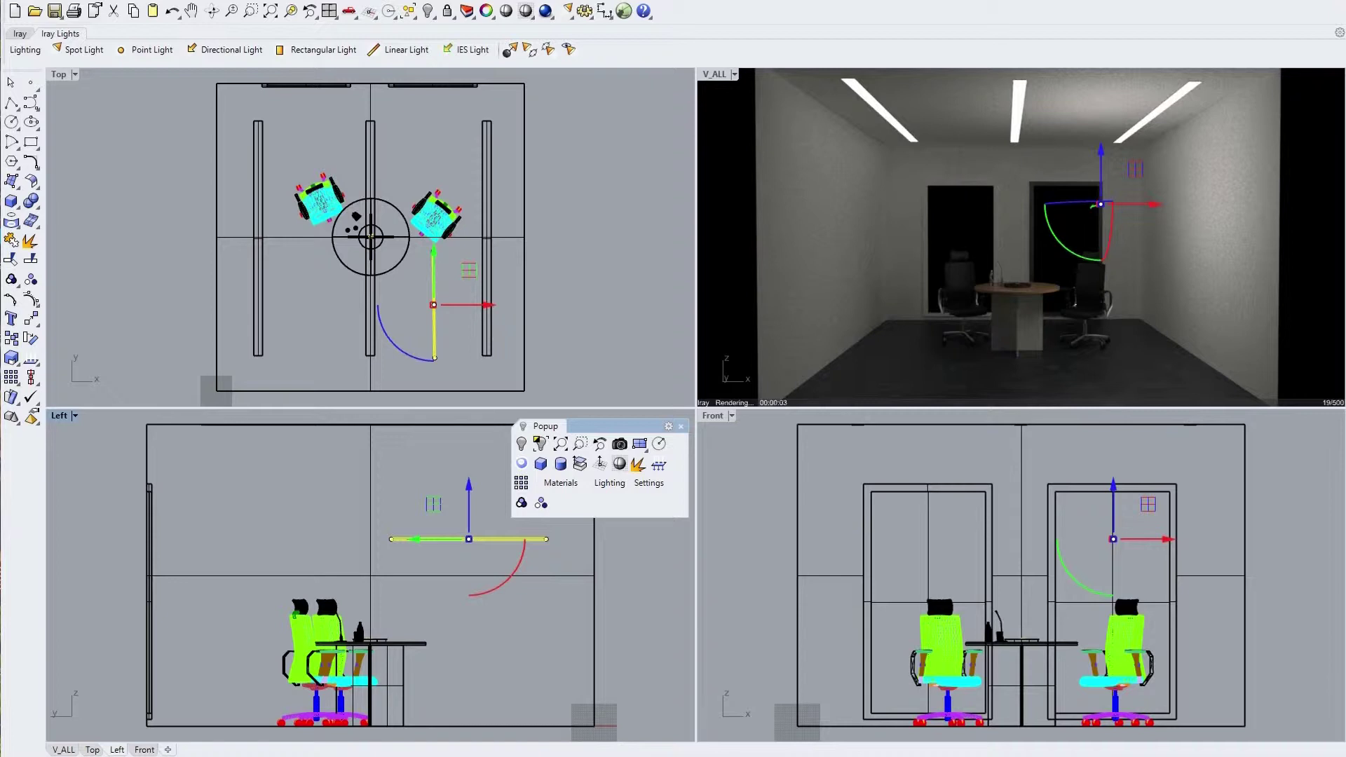
pyautogui.press('Return')
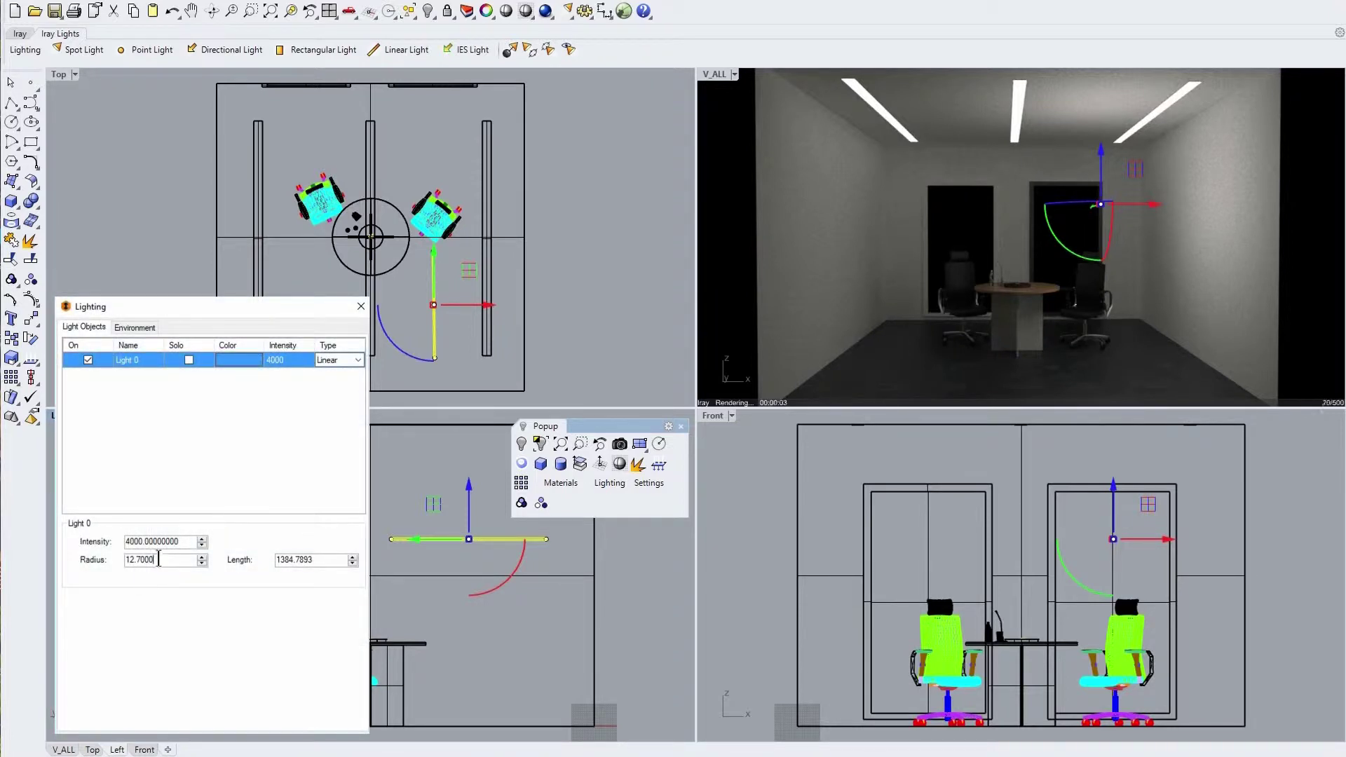
pyautogui.moveTo(158, 560); pyautogui.dragTo(112, 558)
pyautogui.write('50')
pyautogui.press('Return')
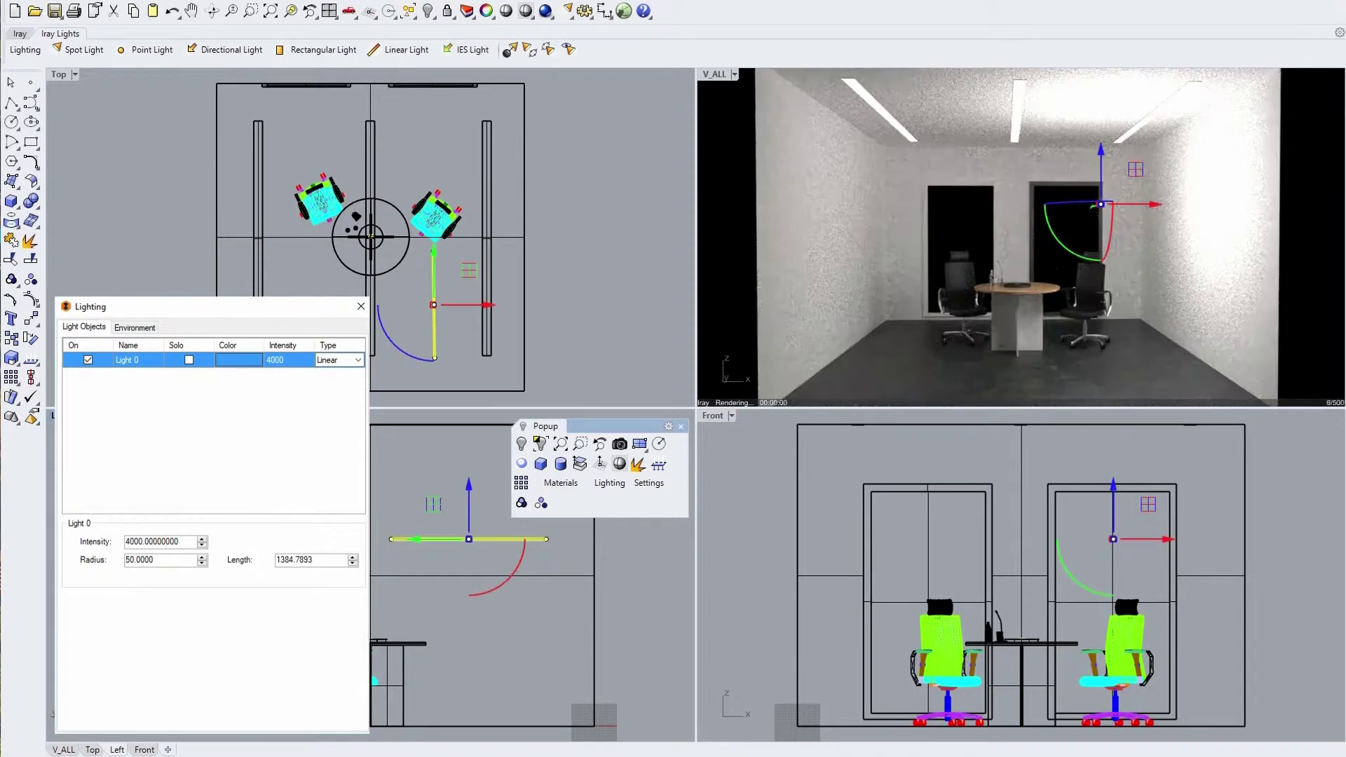
pyautogui.press('Escape')
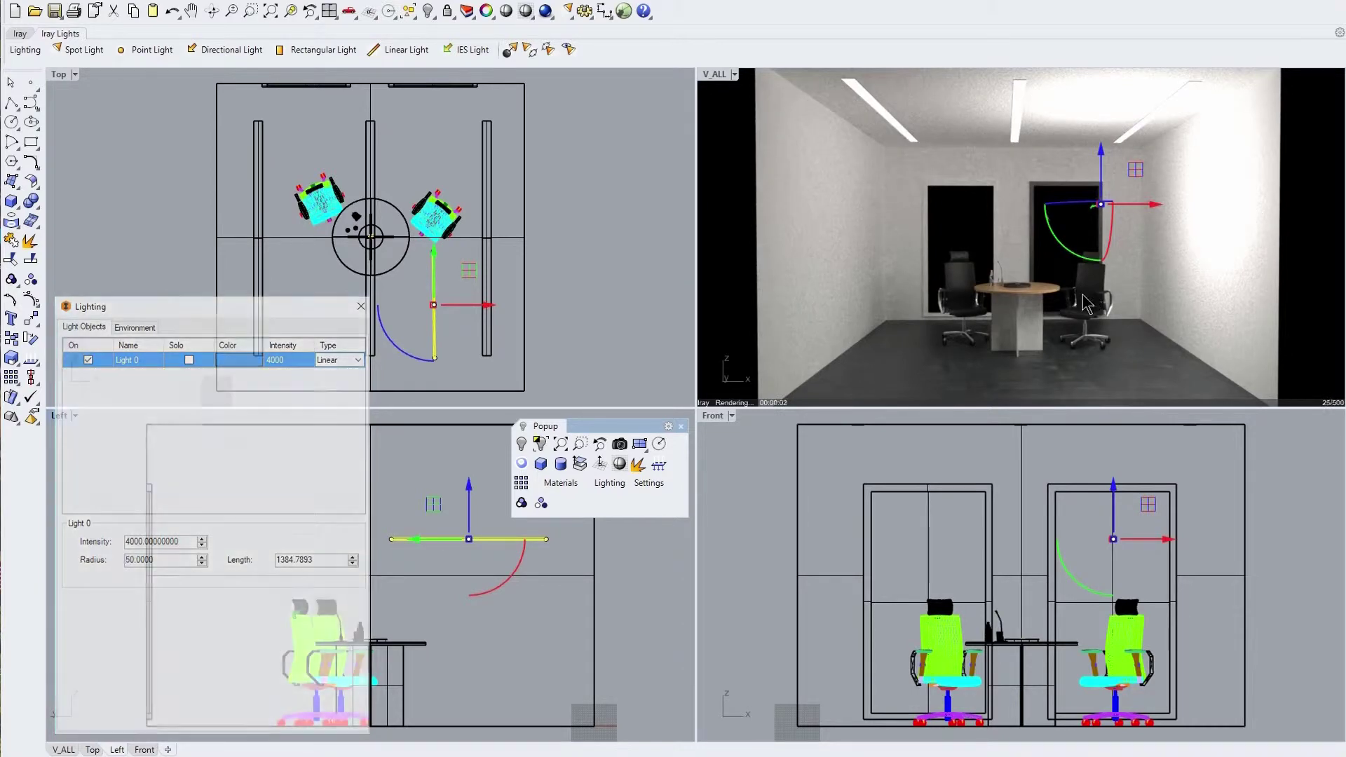
# Step: Move the linear light to the room centre, turn it diagonally, then delete it
pyautogui.moveTo(471, 277); pyautogui.dragTo(410, 198)
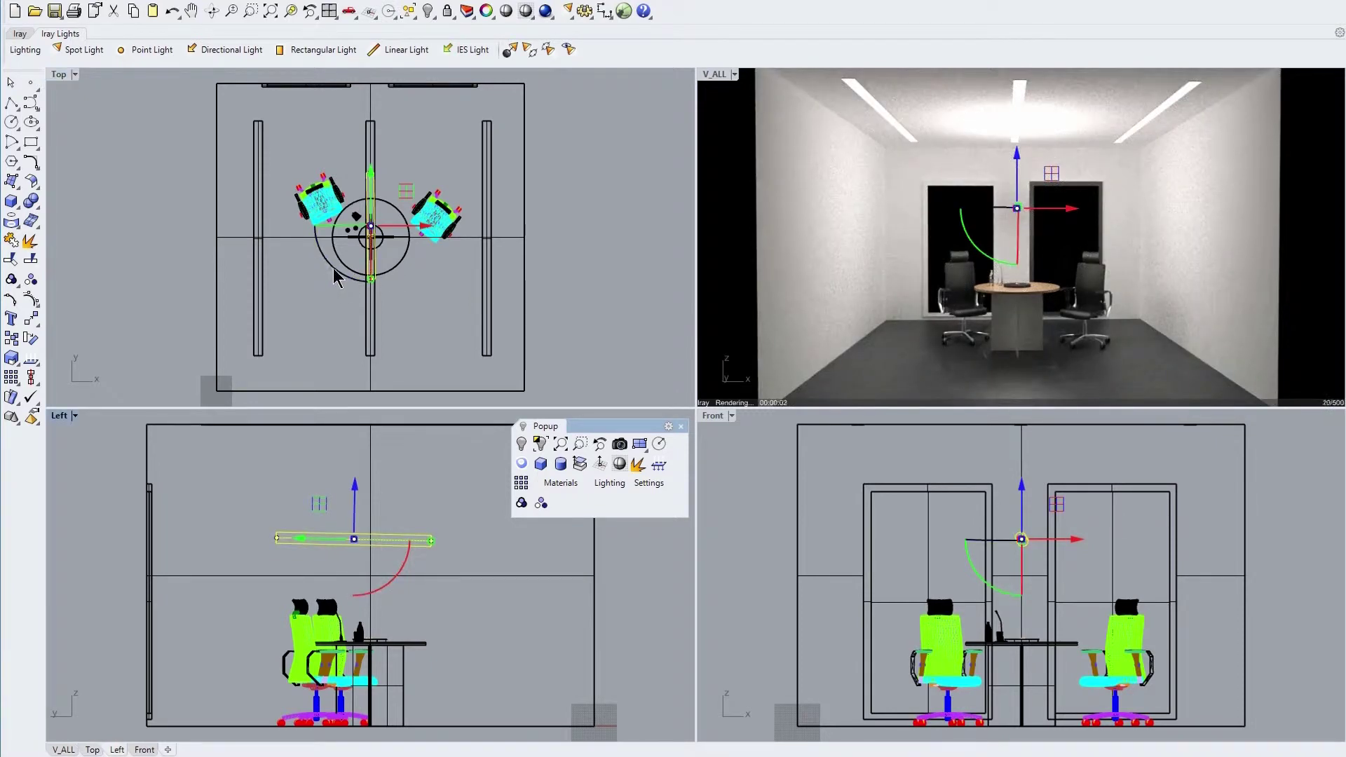
pyautogui.moveTo(343, 282); pyautogui.dragTo(430, 280)
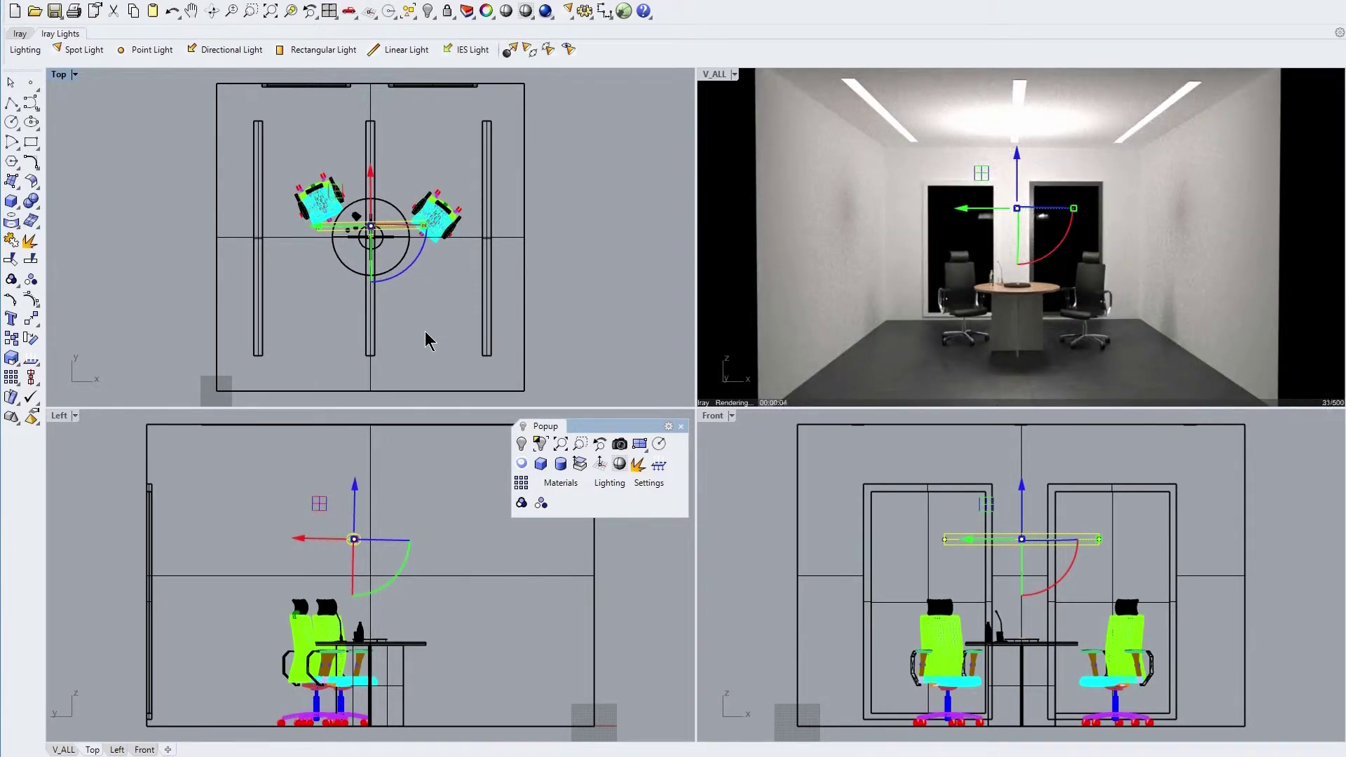
pyautogui.press('Delete')
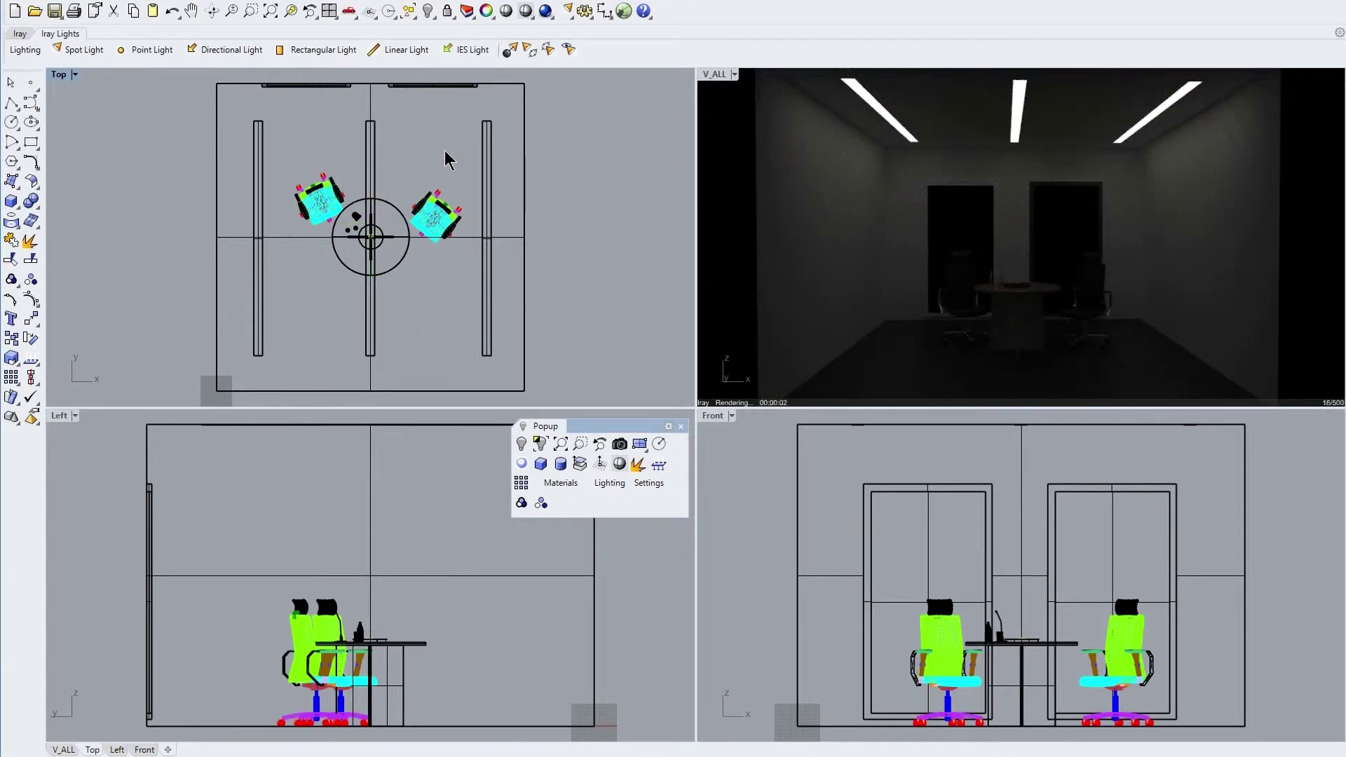
# Step: Place an IES light using default.ies in the room and raise it near the ceiling
pyautogui.click(466, 49)
pyautogui.click(424, 327)
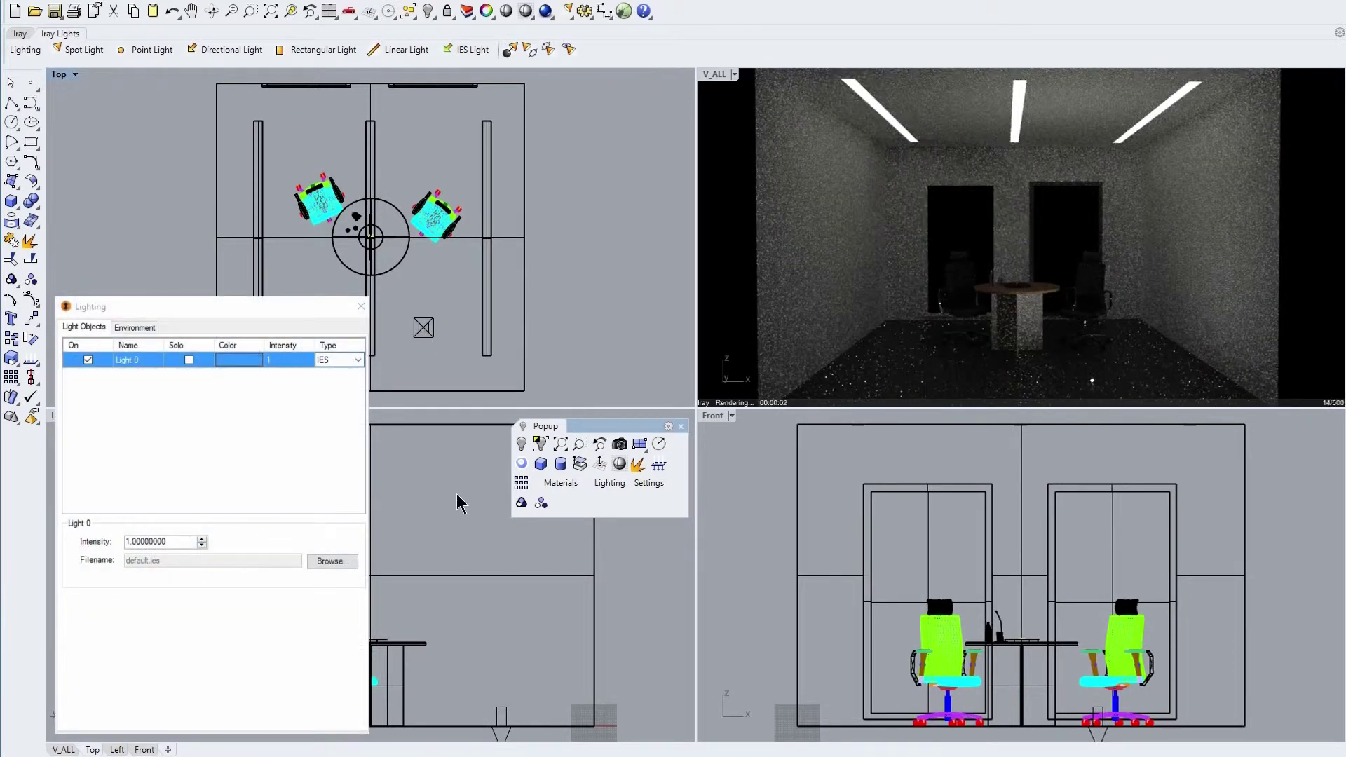
pyautogui.click(504, 717)
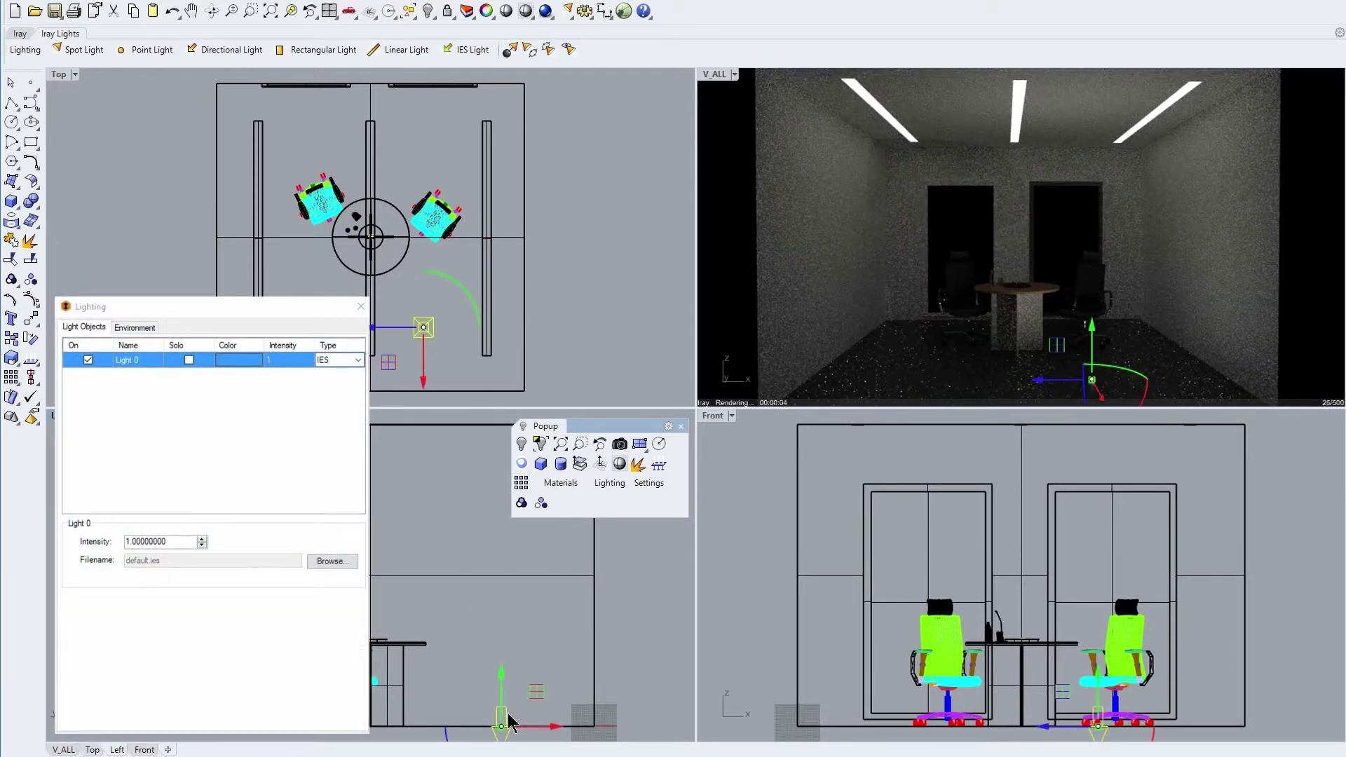
pyautogui.moveTo(540, 694); pyautogui.dragTo(474, 510)
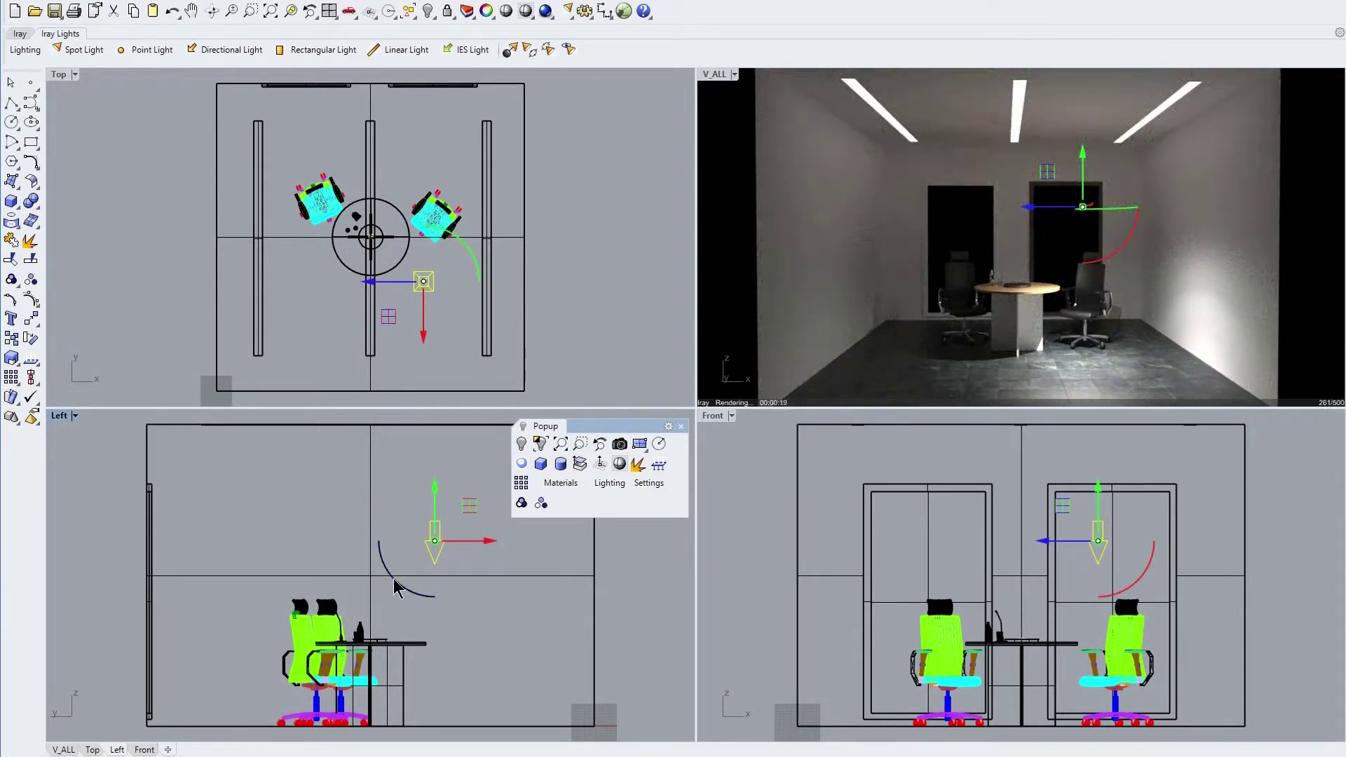
# Step: Aim the IES light straight down over the table, delete it, and show the Environment settings
pyautogui.moveTo(383, 559)
pyautogui.mouseDown()
pyautogui.moveTo(391, 580)
pyautogui.moveTo(359, 554)
pyautogui.mouseUp()
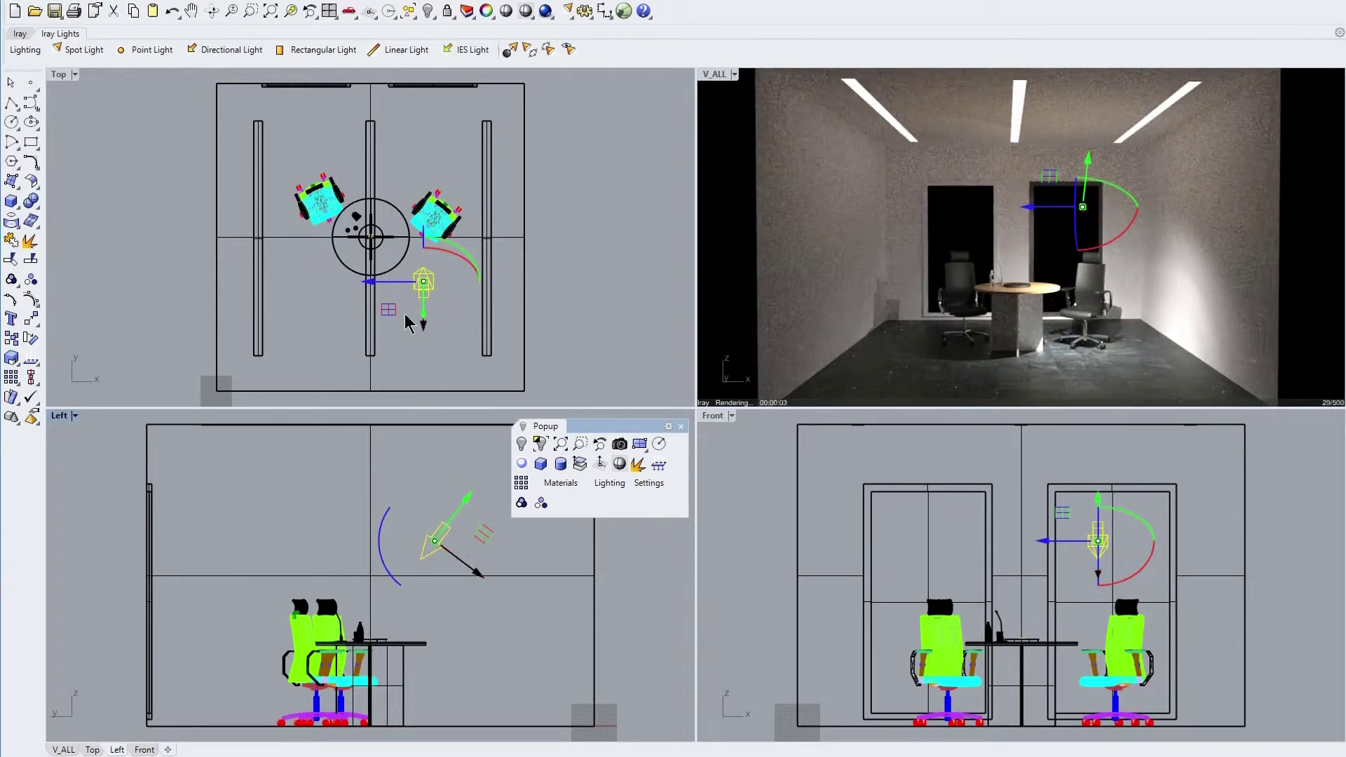
pyautogui.moveTo(389, 314); pyautogui.dragTo(337, 284)
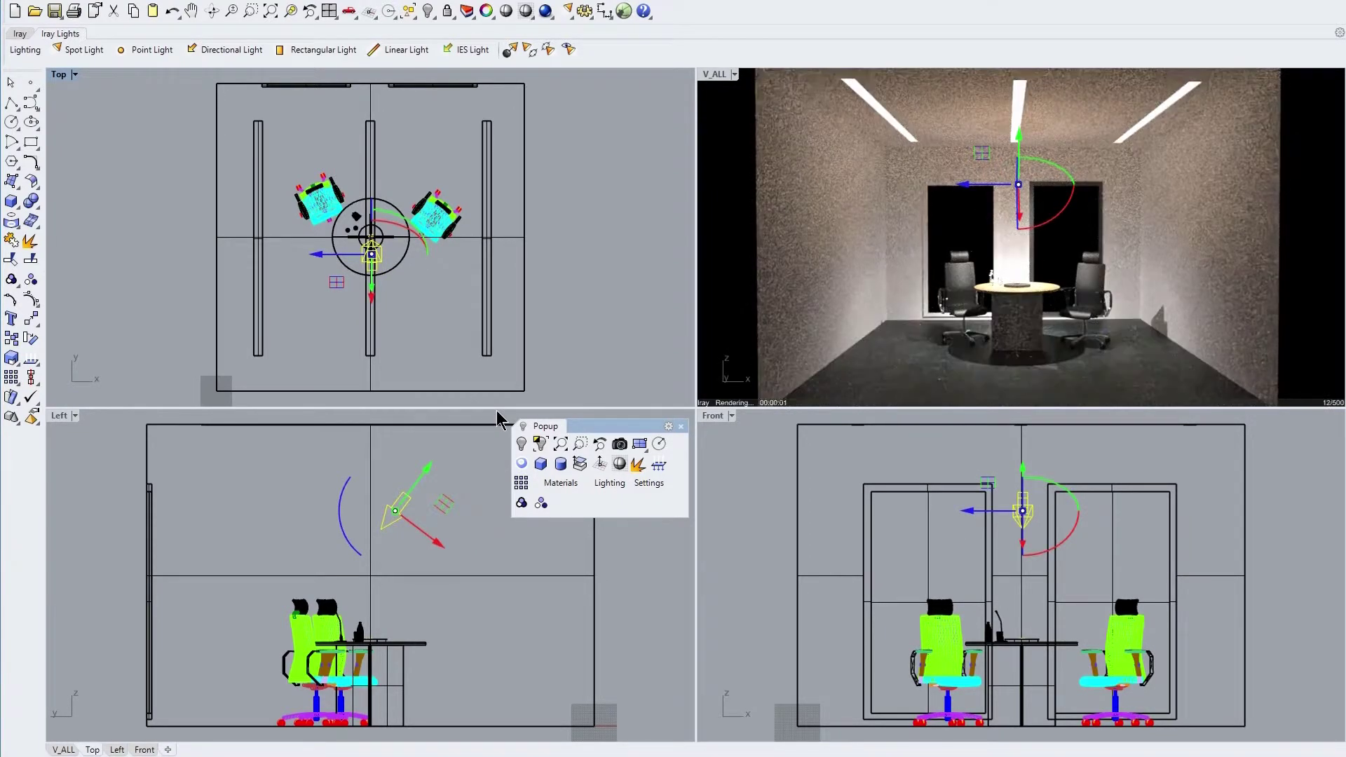
pyautogui.moveTo(443, 505); pyautogui.dragTo(443, 572)
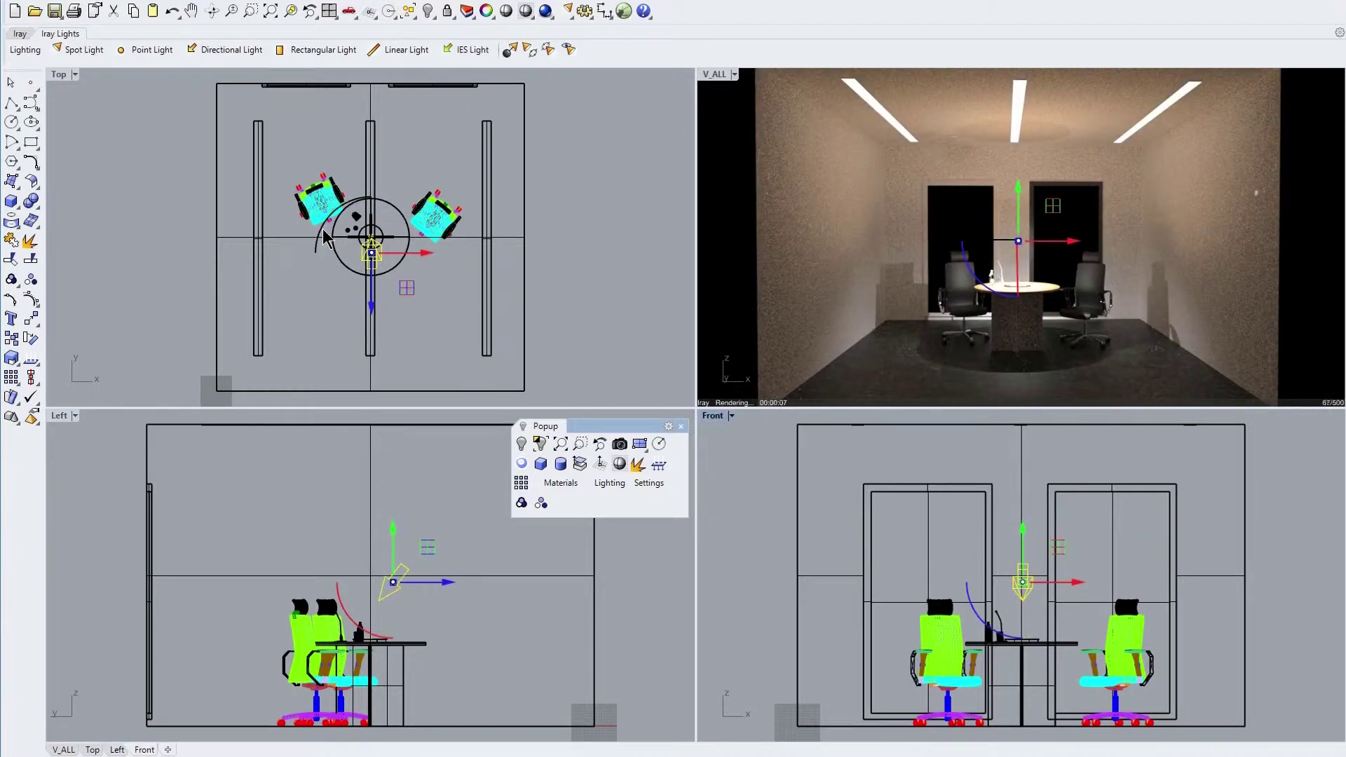
pyautogui.moveTo(325, 236); pyautogui.dragTo(342, 311)
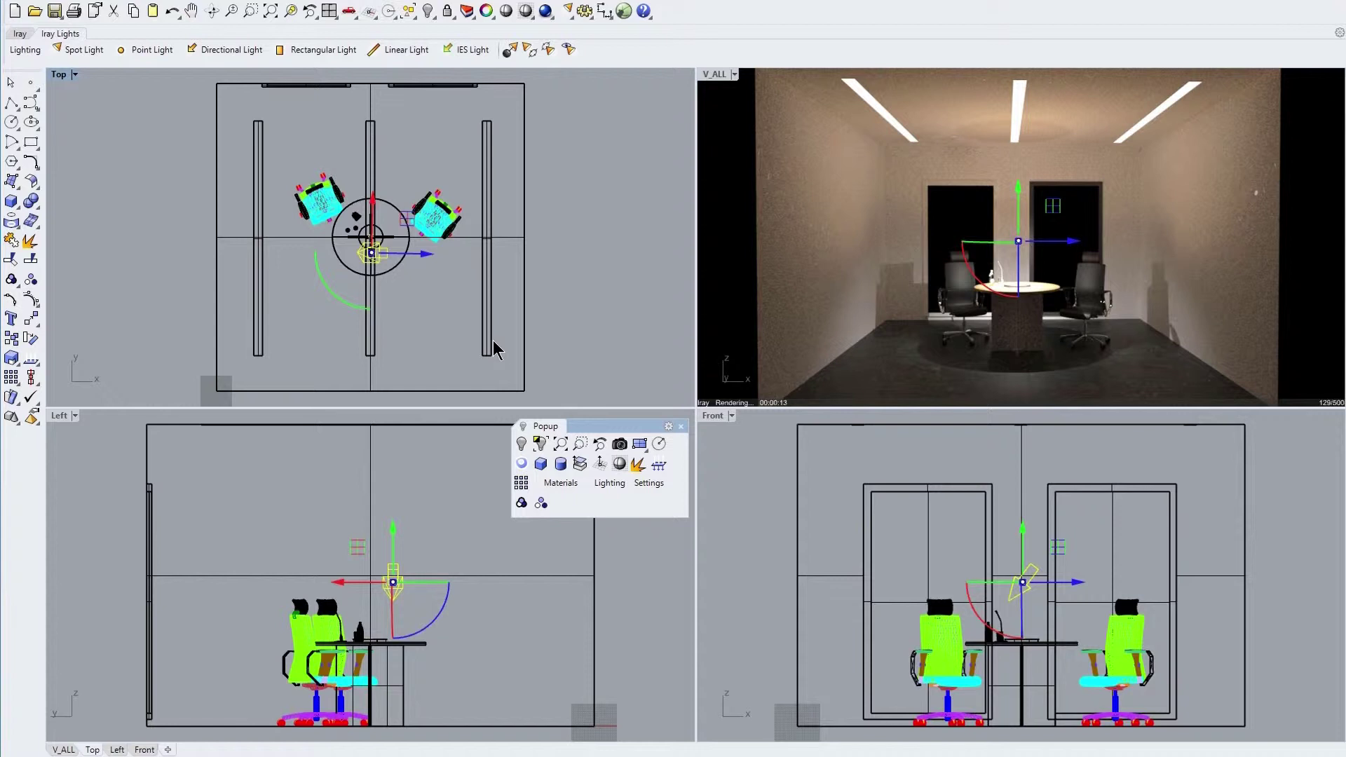
pyautogui.press('Delete')
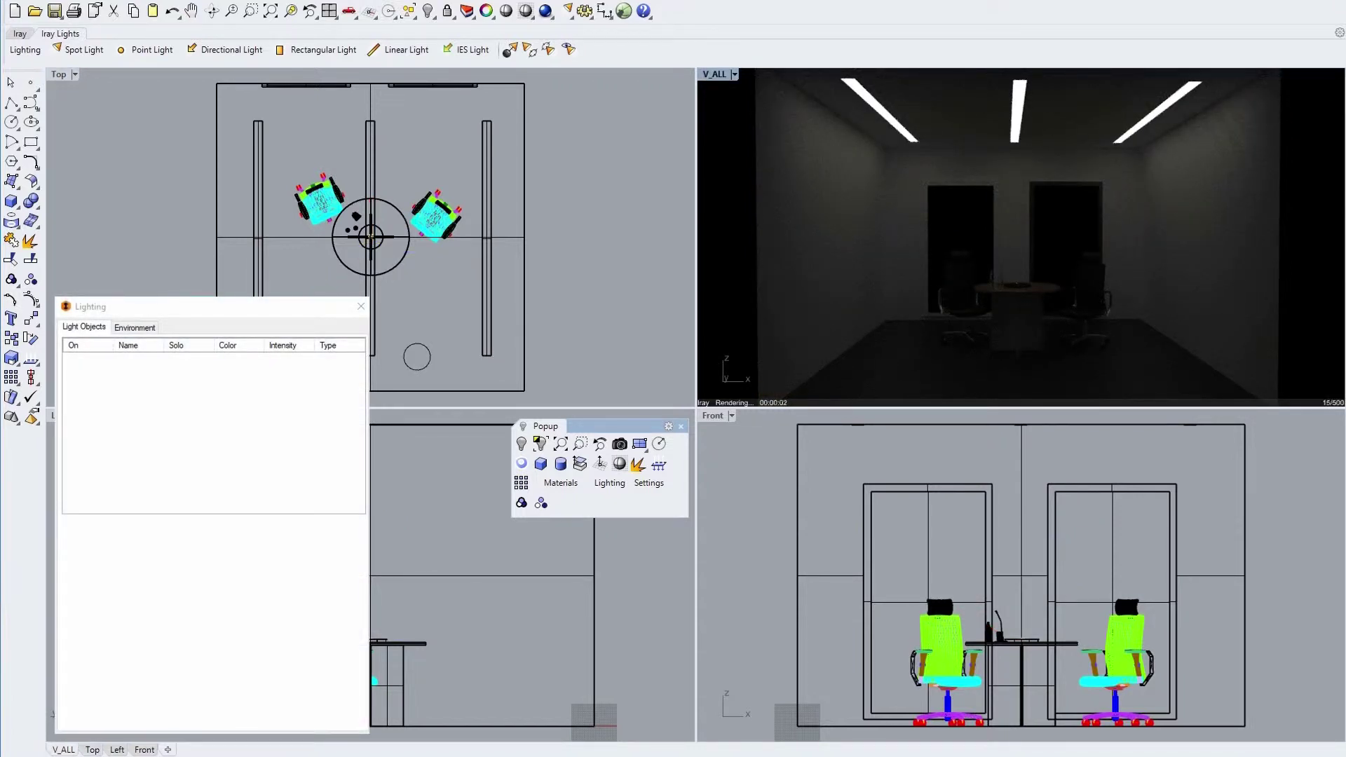
pyautogui.click(136, 328)
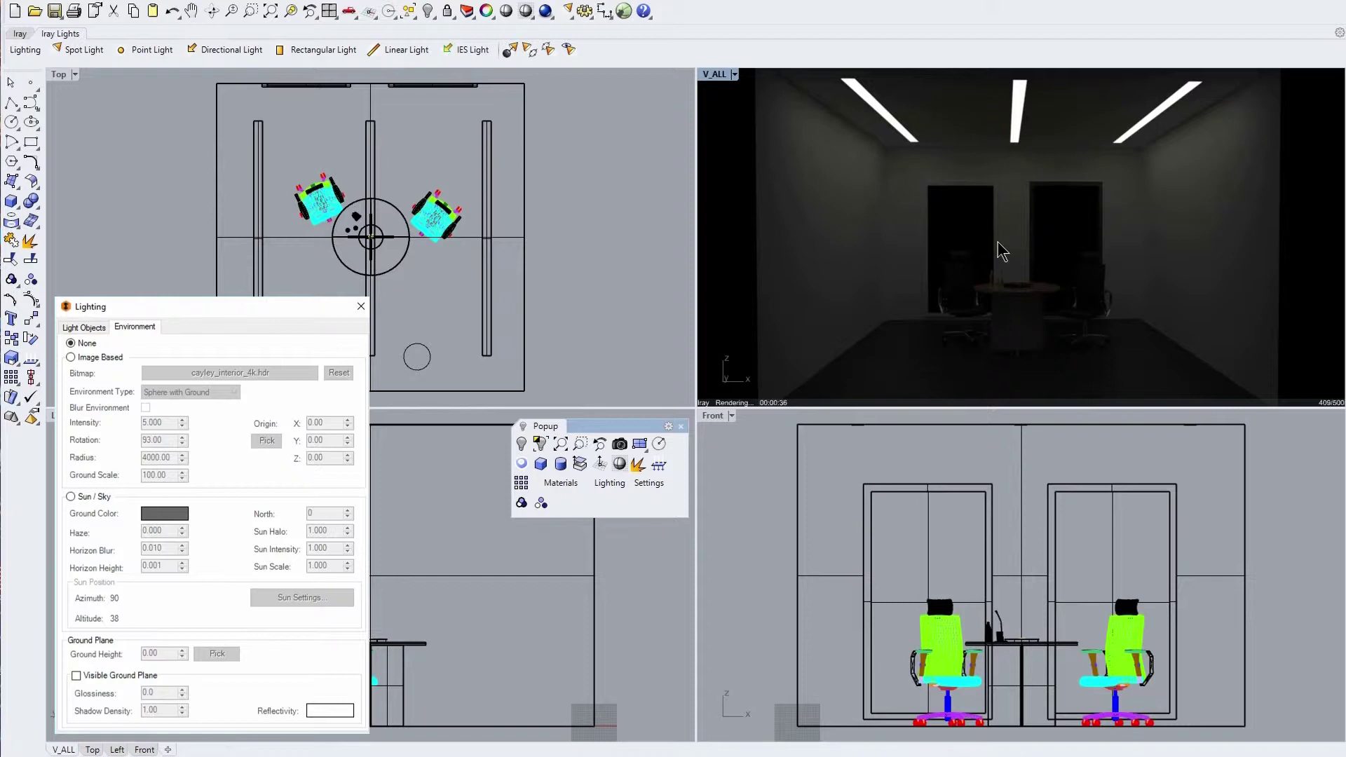
# Step: Switch the environment from None to Image Based using cayley_interior_4k.hdr
pyautogui.scroll(-5, 999, 241)
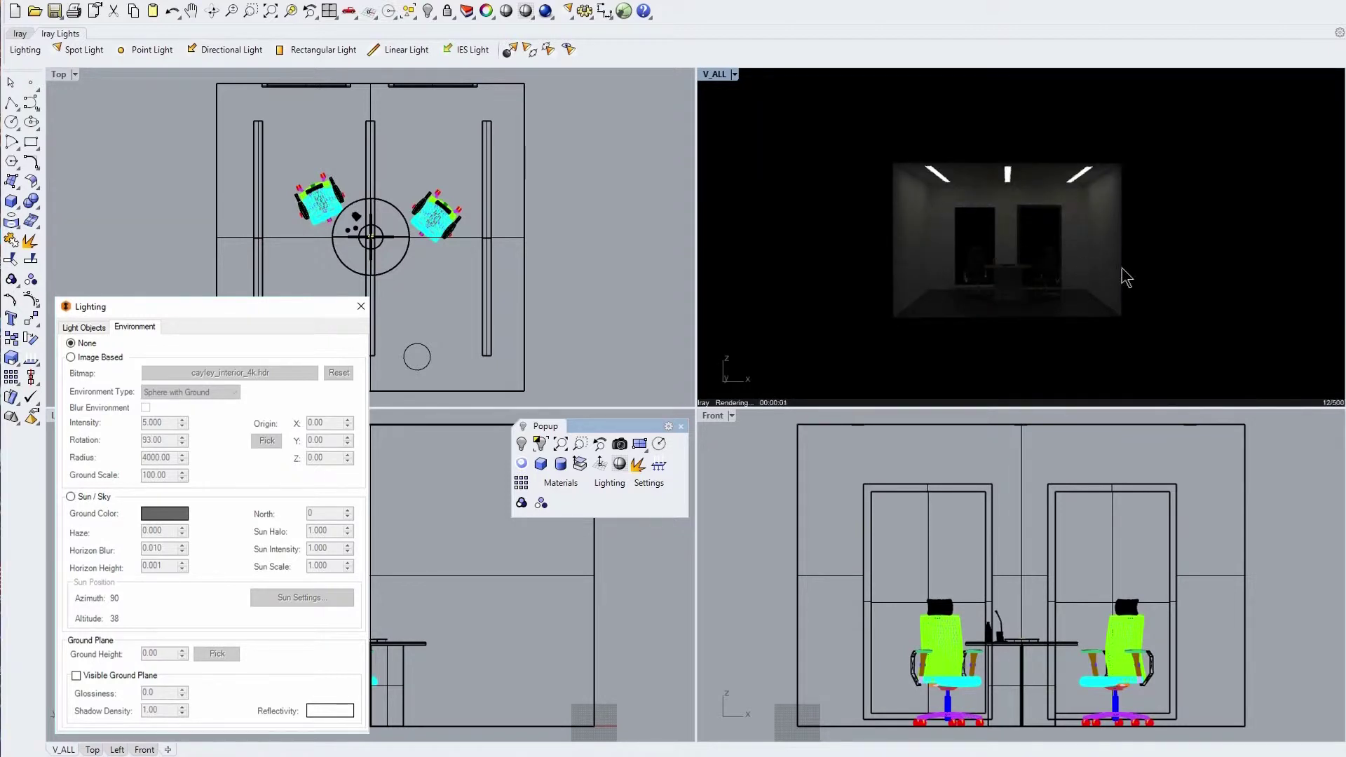
pyautogui.click(70, 357)
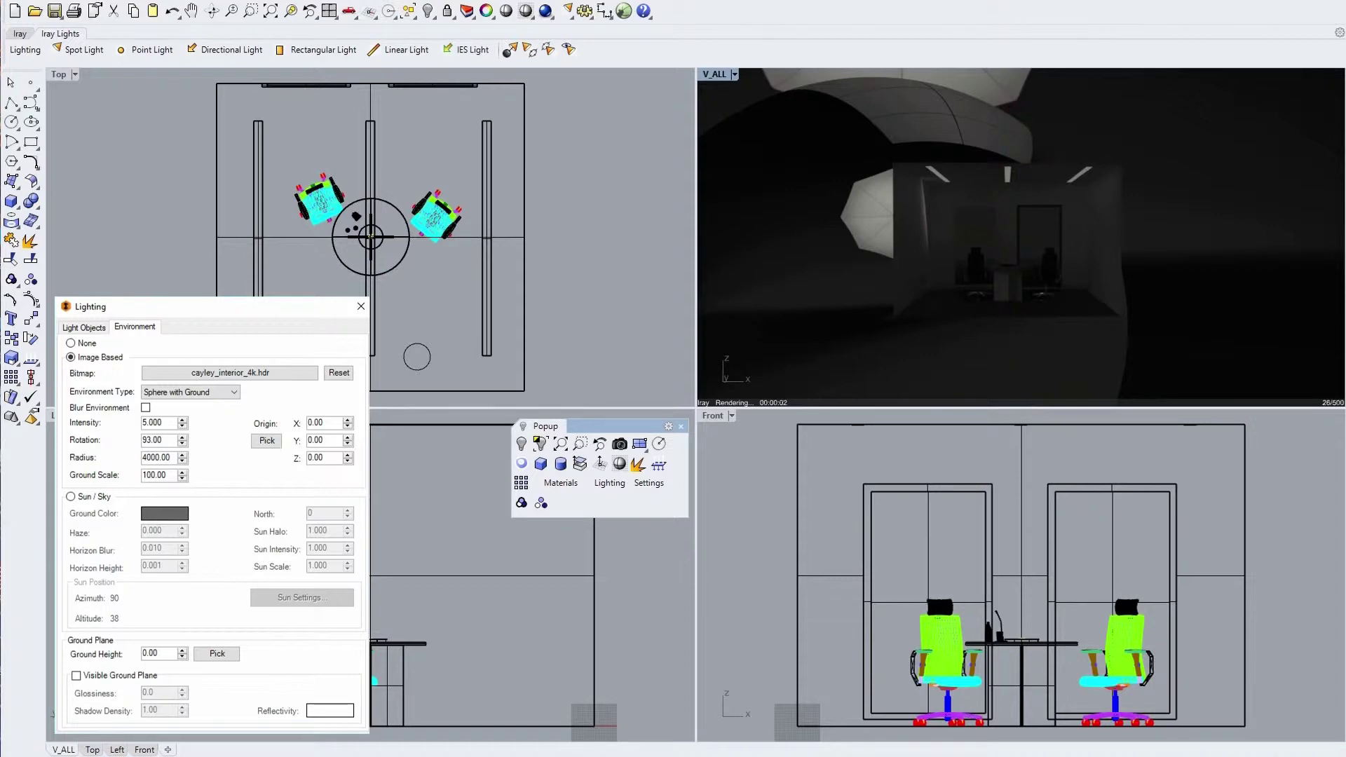
# Step: Load dresden_station_night_2k.hdr as the image-based environment bitmap
pyautogui.click(226, 371)
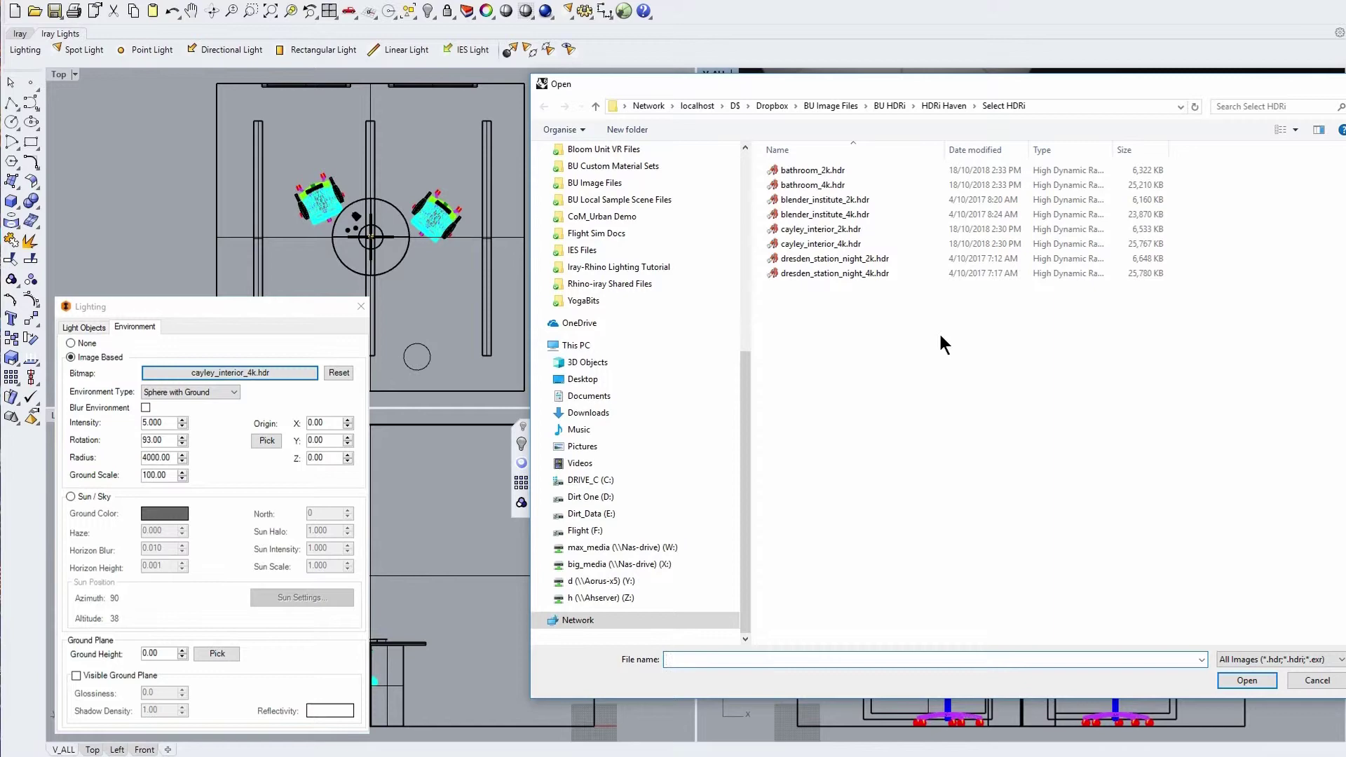
pyautogui.click(843, 260)
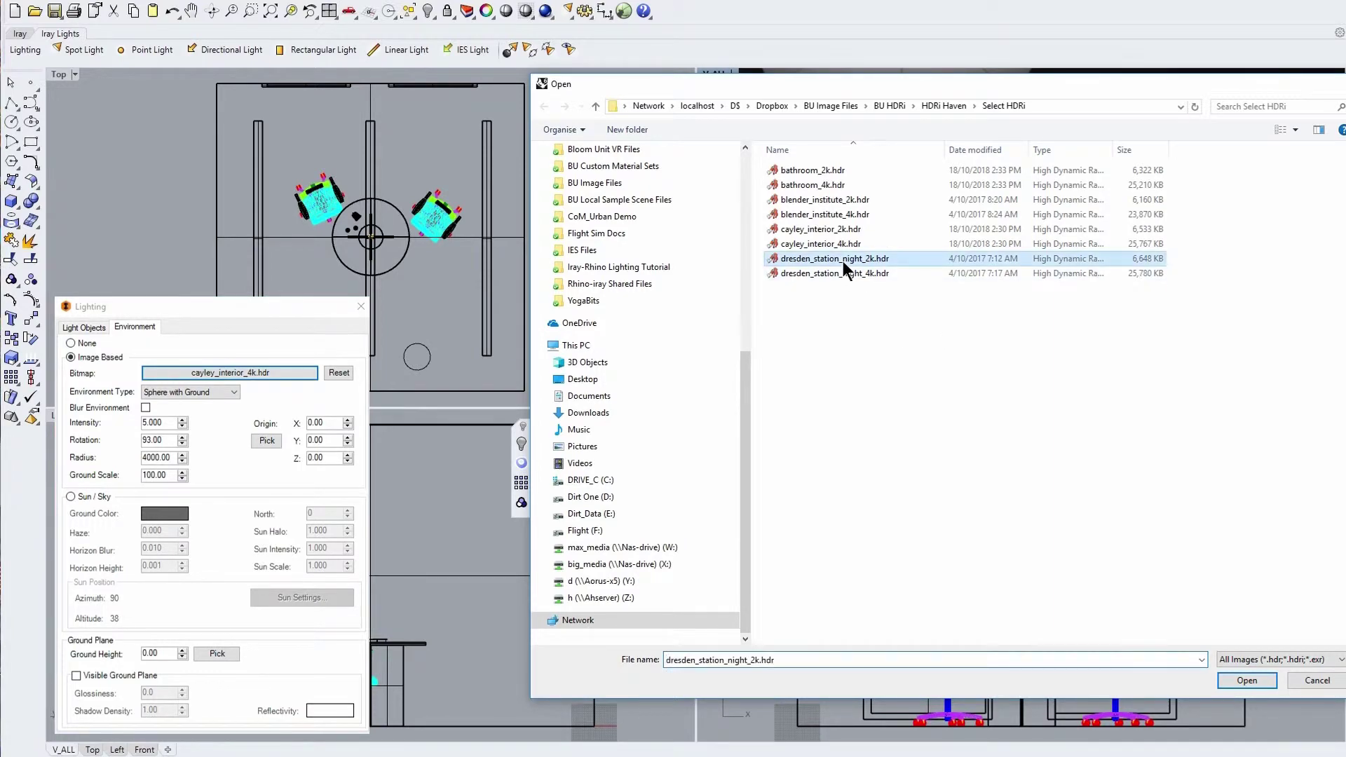
pyautogui.click(1247, 680)
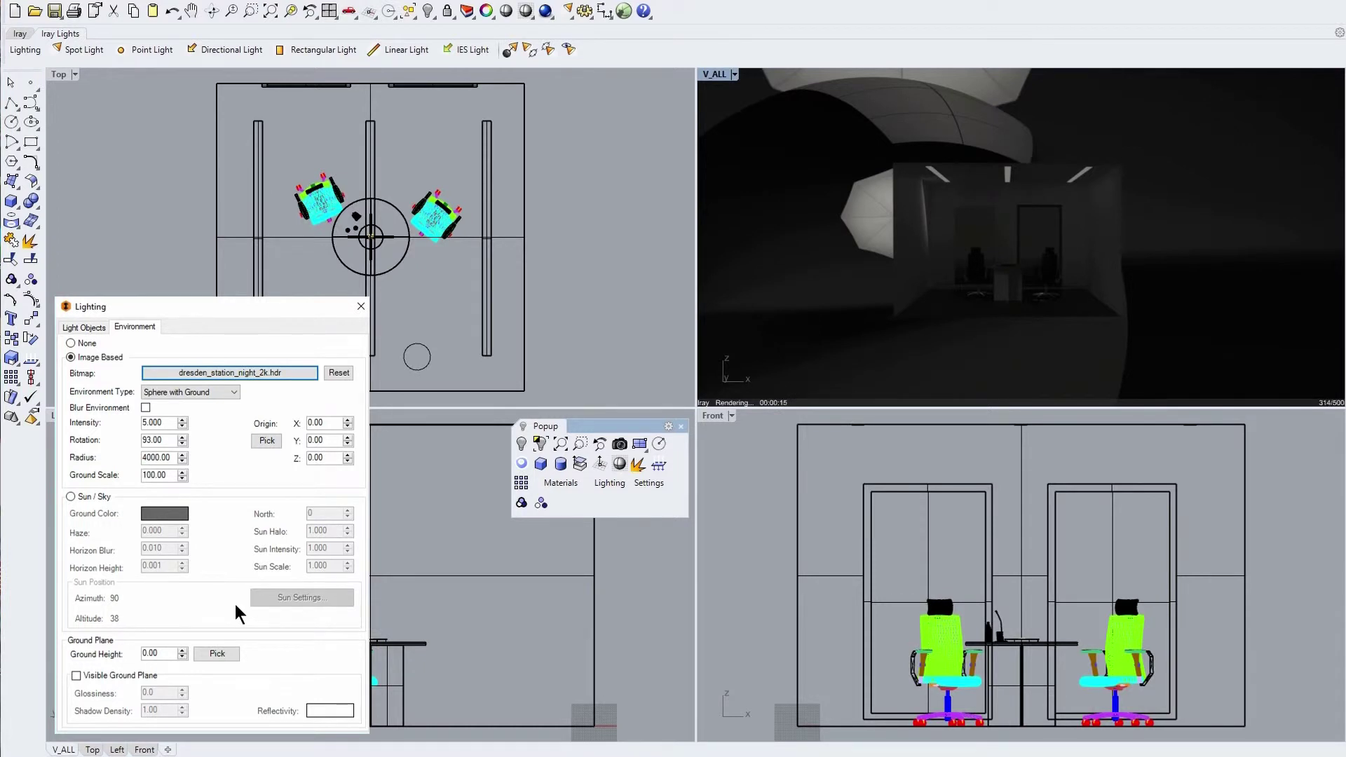
# Step: Set the HDR environment intensity to 100 so the night station scene lights the office
pyautogui.moveTo(165, 423); pyautogui.dragTo(131, 425)
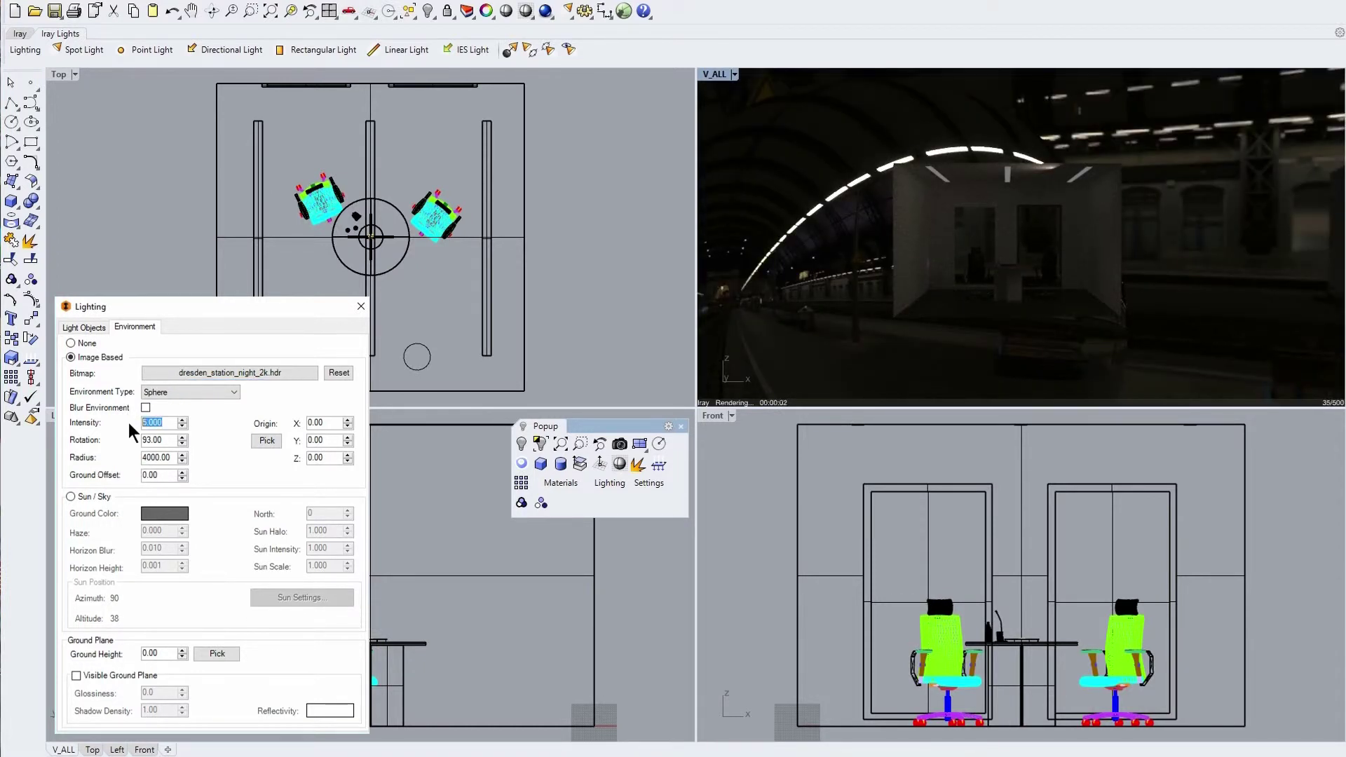
pyautogui.write('100')
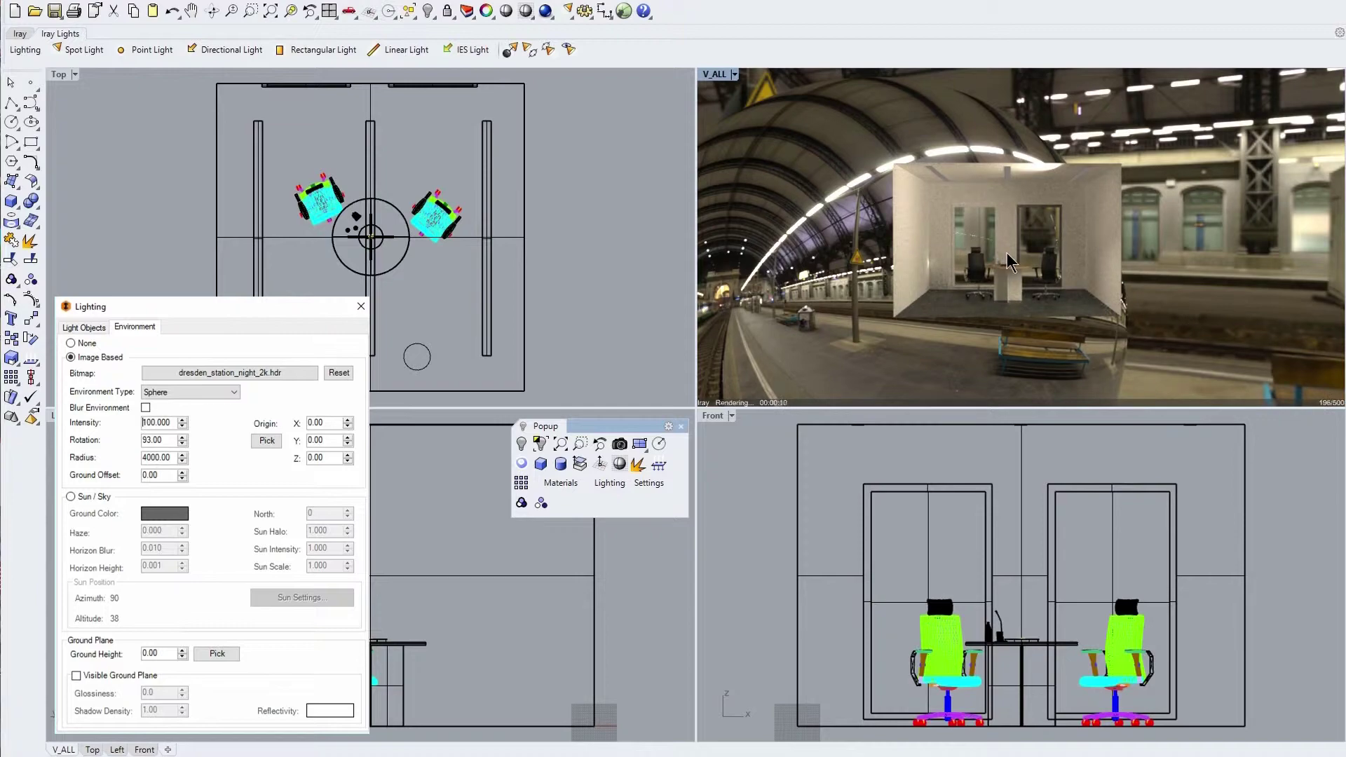
pyautogui.scroll(5, 1008, 254)
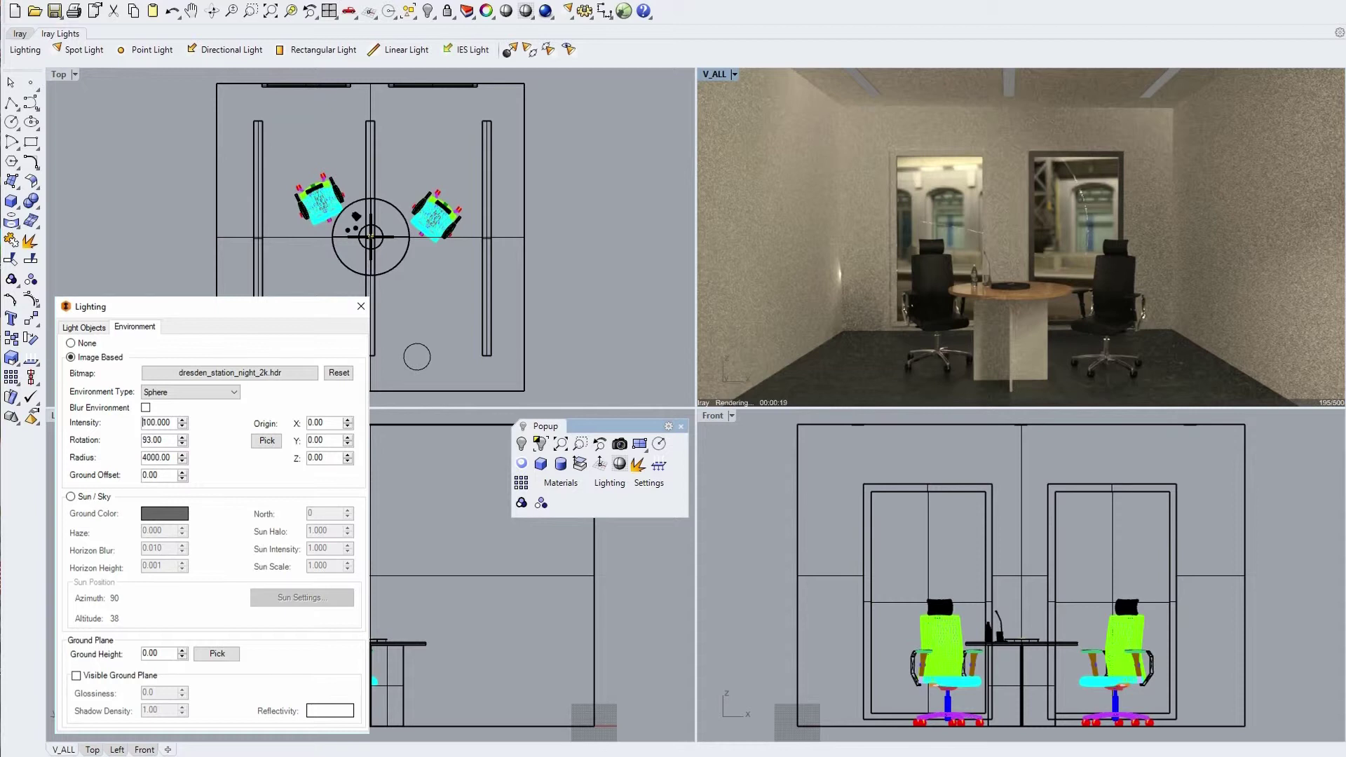
# Step: Switch the environment to Sun/Sky and bring up the Sun Angle Calculator
pyautogui.click(71, 497)
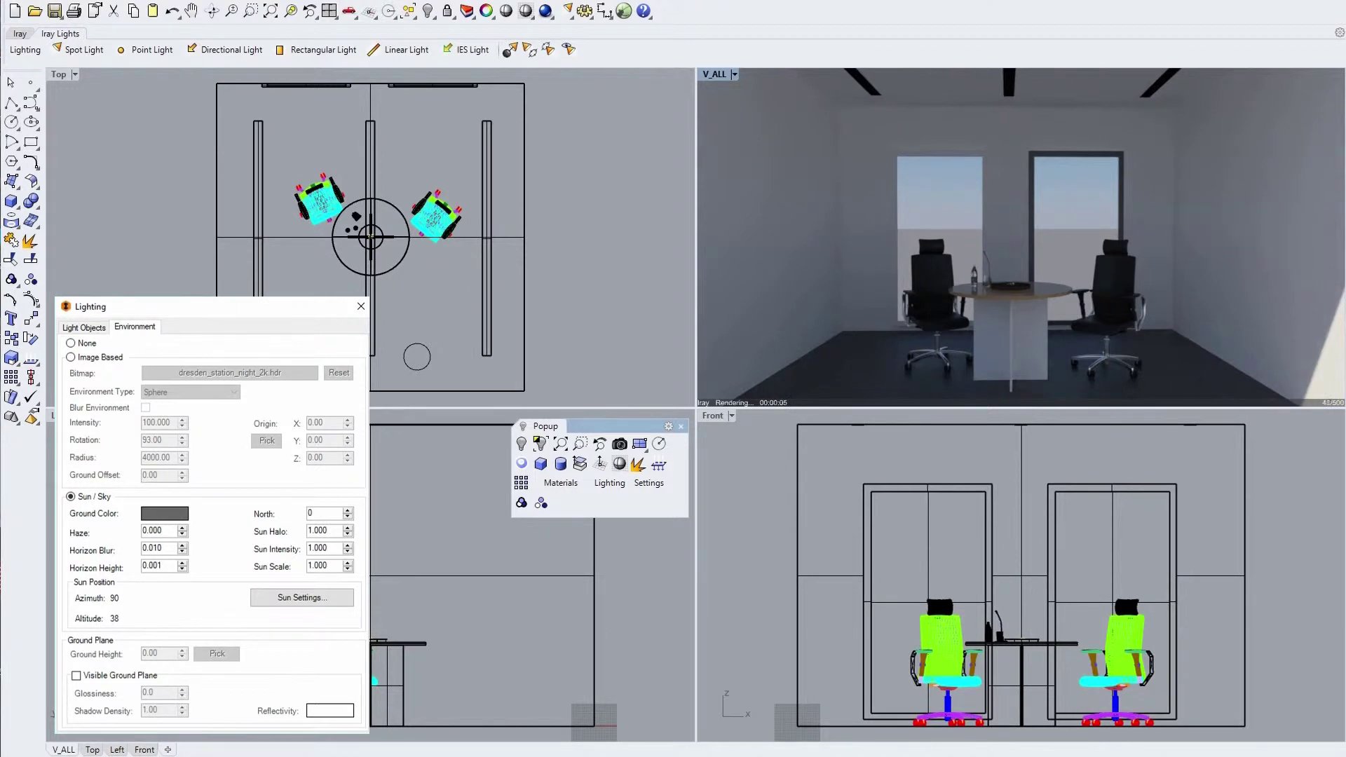
pyautogui.click(289, 599)
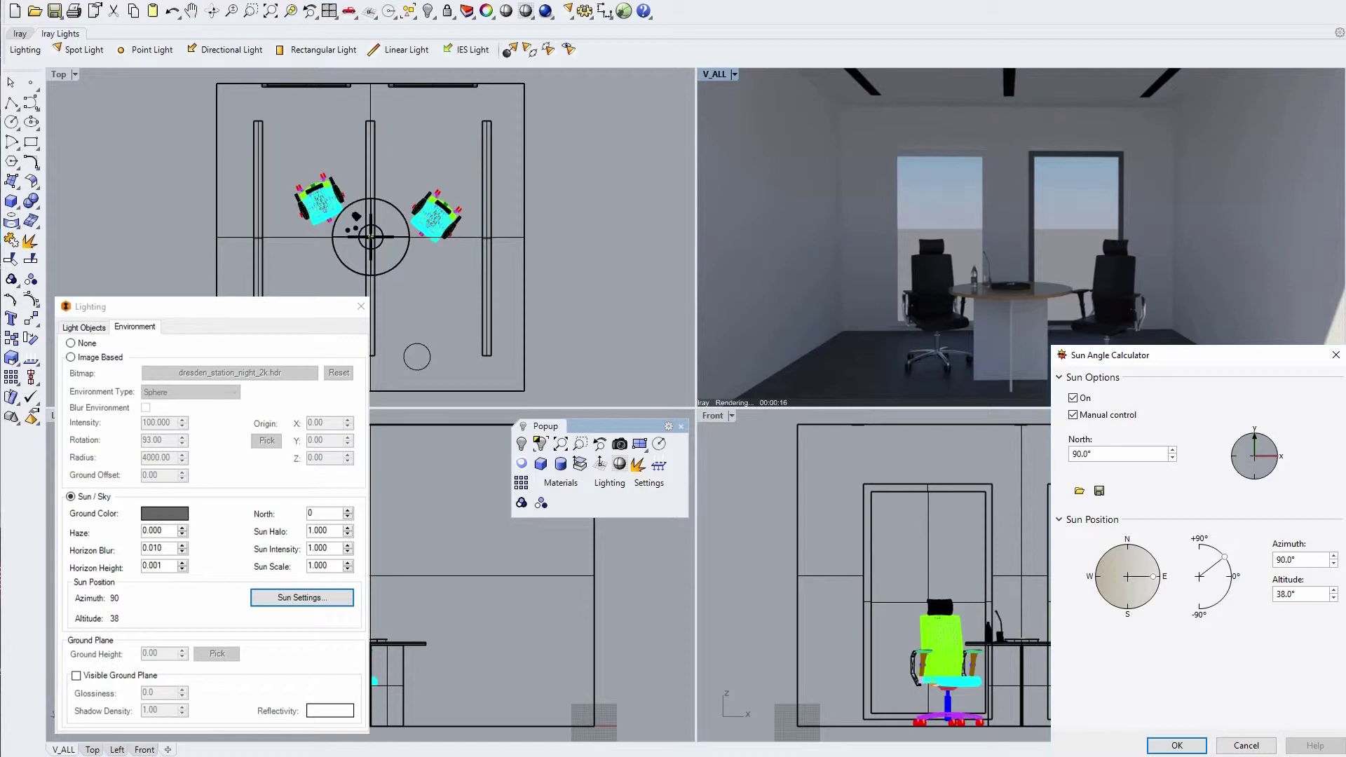
# Step: Manually place the sun at azimuth about 47.5° and altitude about 39.2°, and apply it
pyautogui.click(1073, 416)
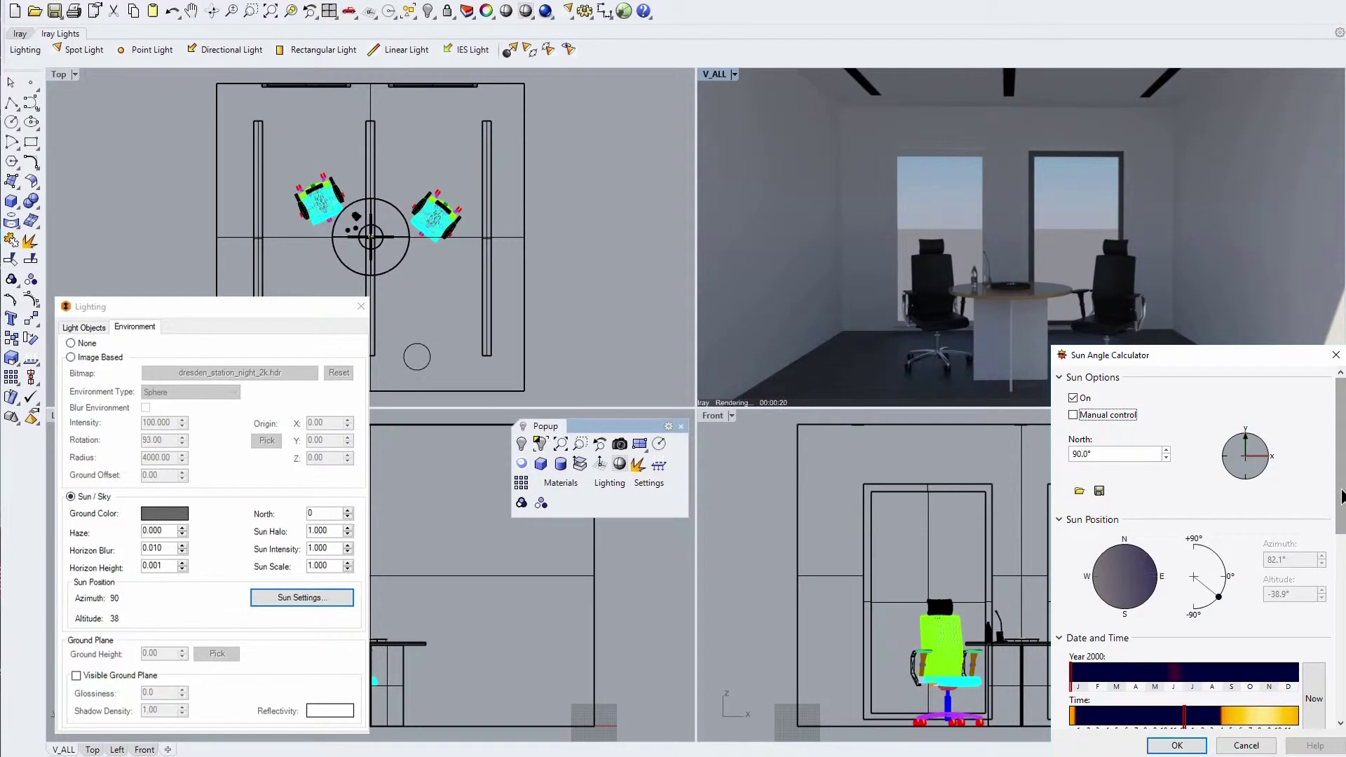
pyautogui.moveTo(1342, 498)
pyautogui.mouseDown()
pyautogui.moveTo(1329, 695)
pyautogui.moveTo(1344, 493)
pyautogui.mouseUp()
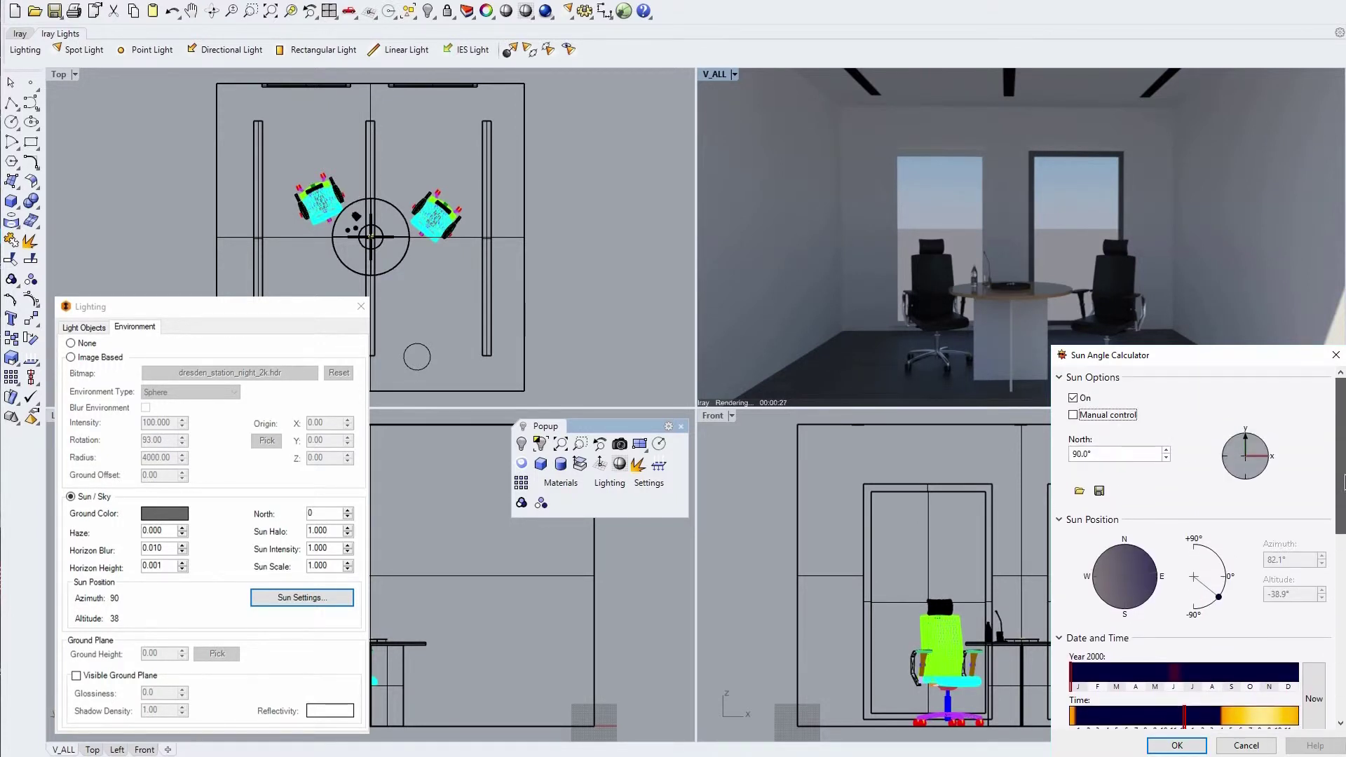
pyautogui.click(1073, 416)
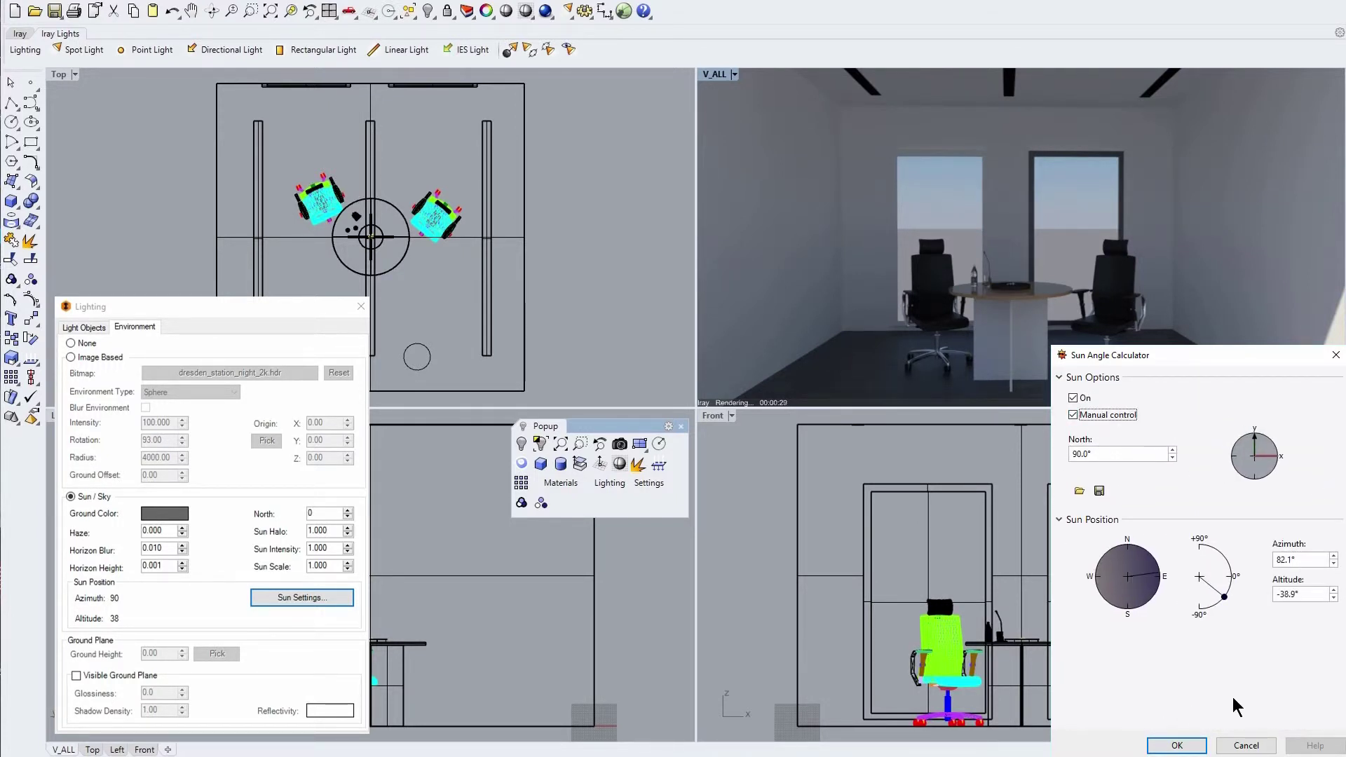
pyautogui.moveTo(1158, 576); pyautogui.dragTo(1150, 554)
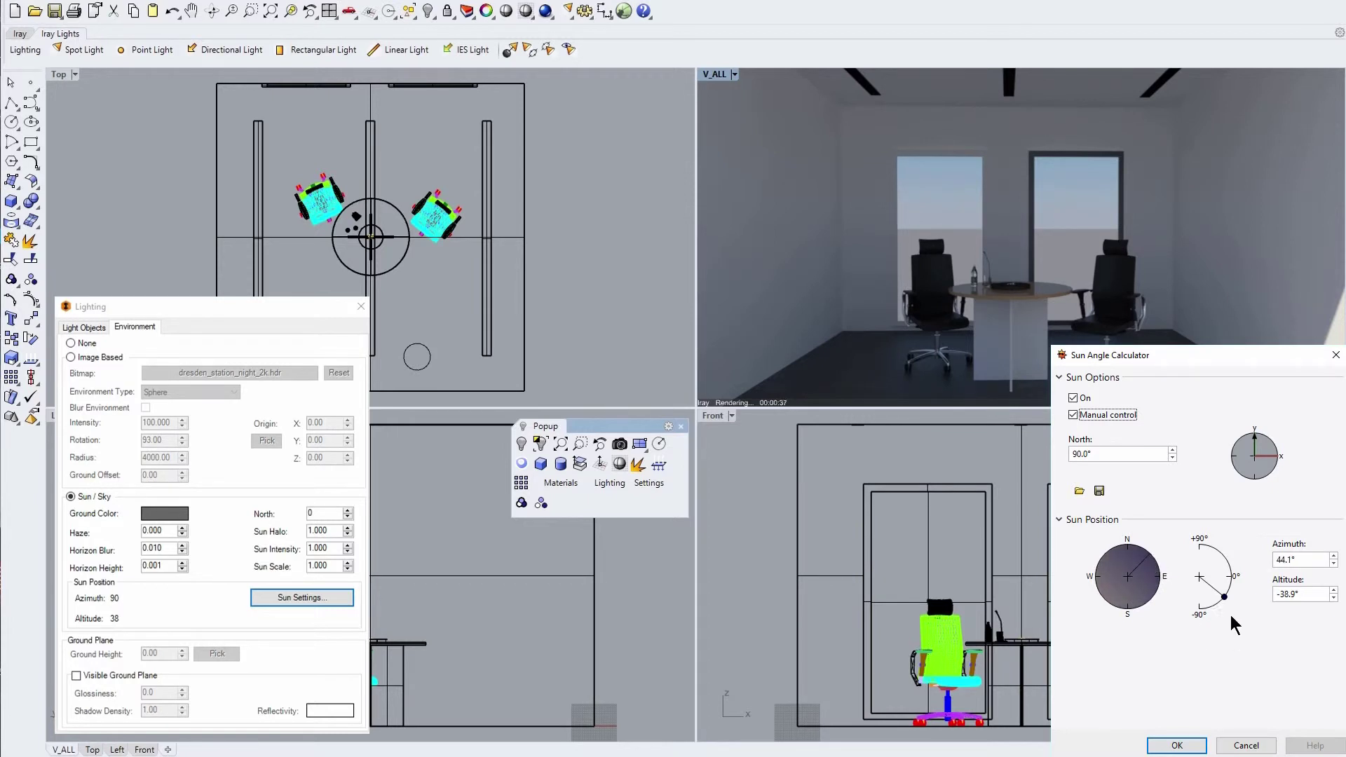
pyautogui.moveTo(1224, 598); pyautogui.dragTo(1221, 552)
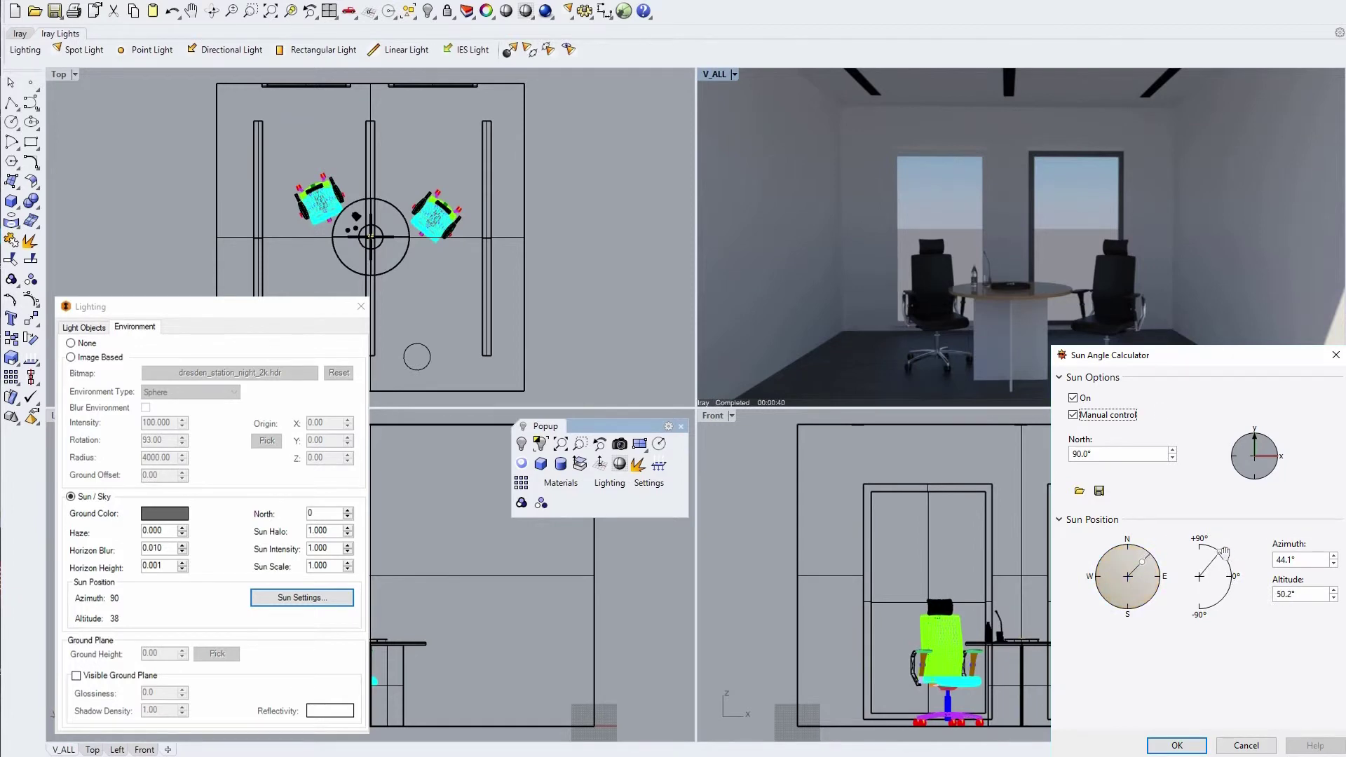
pyautogui.click(1176, 745)
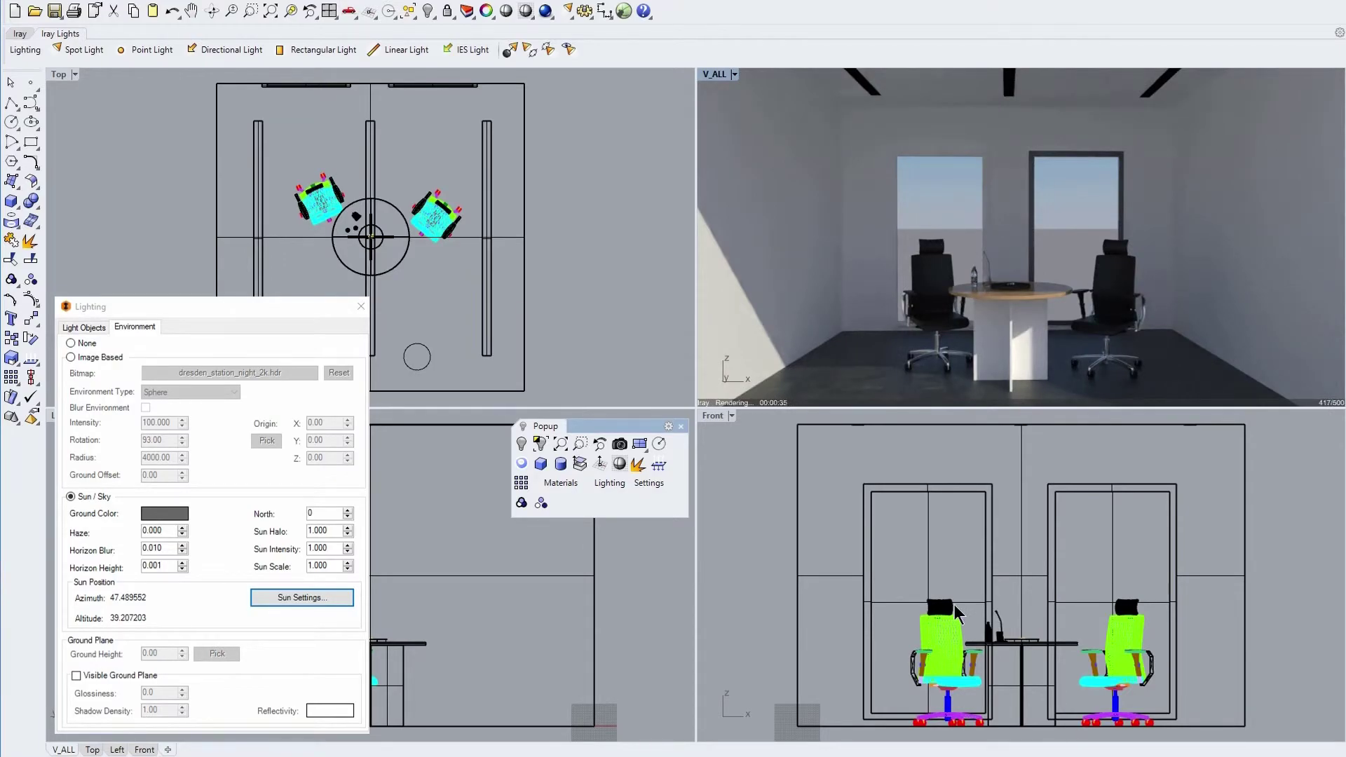
# Step: Pan the render view to the ceiling and show the scene's materials, including StripEmitters
pyautogui.moveTo(990, 322)
pyautogui.keyDown('shift'); pyautogui.mouseDown(button='right')
pyautogui.moveTo(983, 274)
pyautogui.moveTo(980, 308)
pyautogui.mouseUp(button='right'); pyautogui.keyUp('shift')
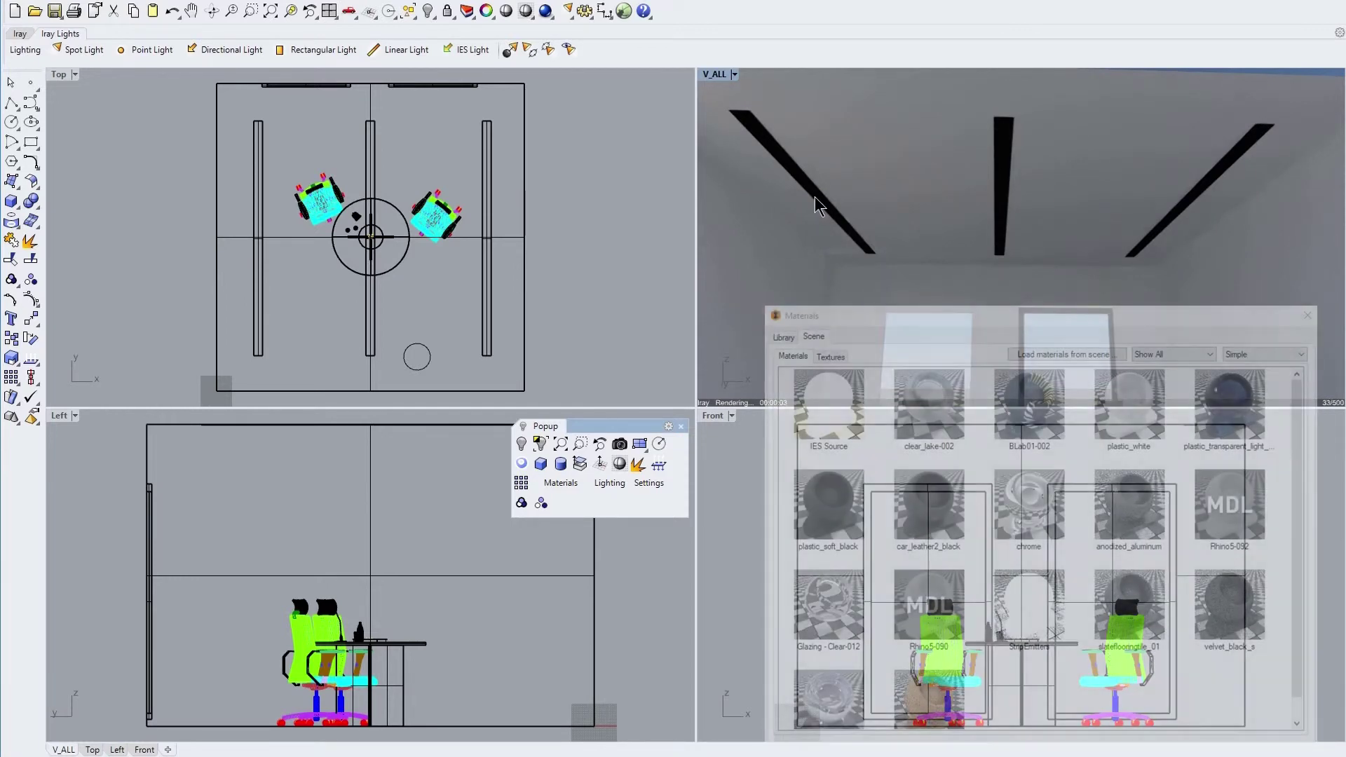
pyautogui.click(785, 337)
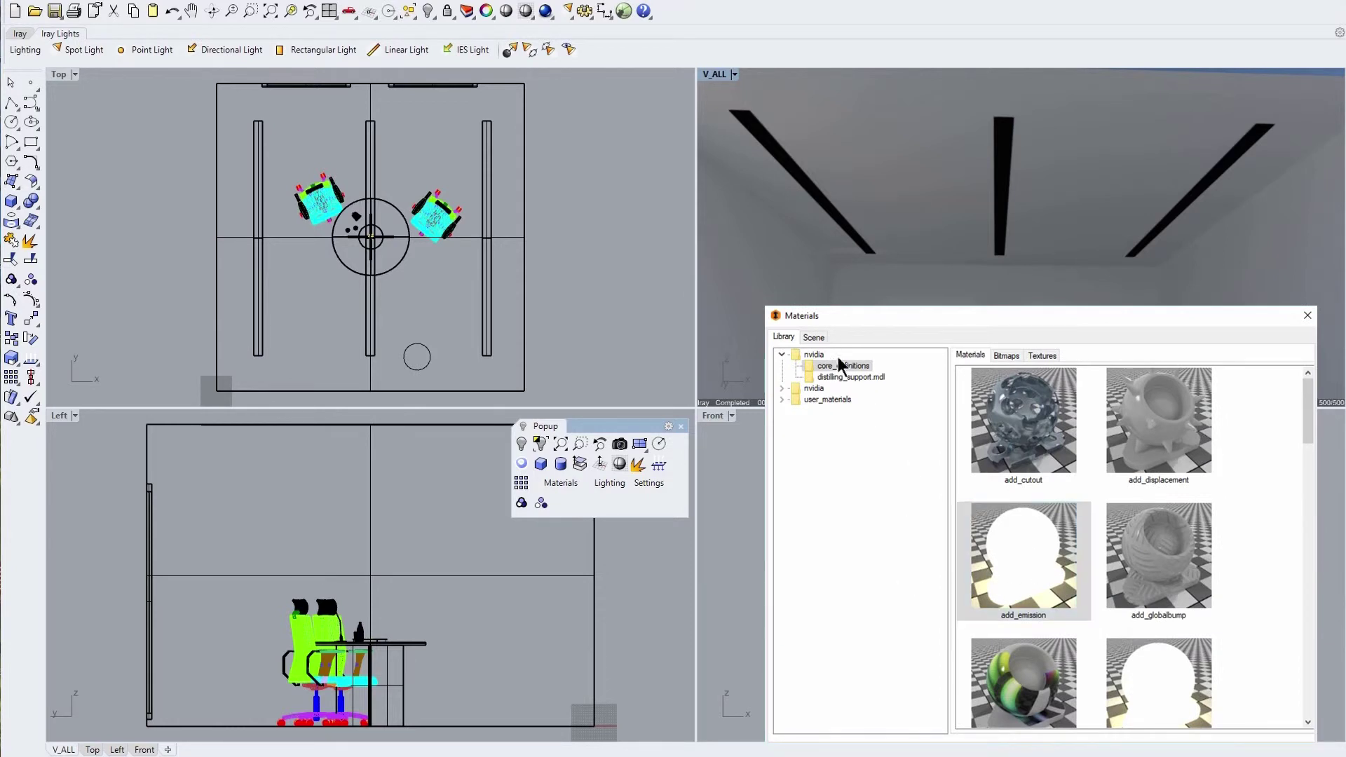
pyautogui.click(814, 337)
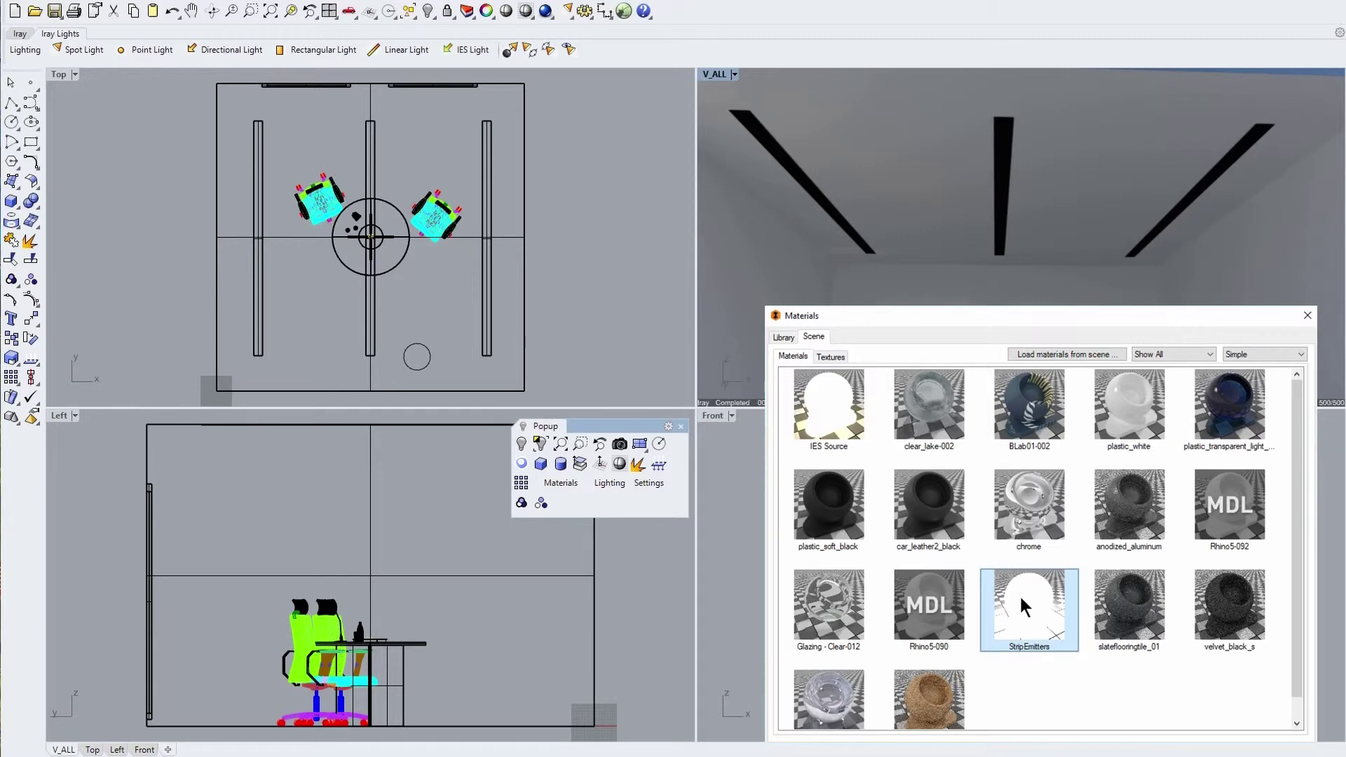
# Step: Set the StripEmitters emission intensity to 200000 lumen_m2 and return to the level room view
pyautogui.doubleClick(1024, 605)
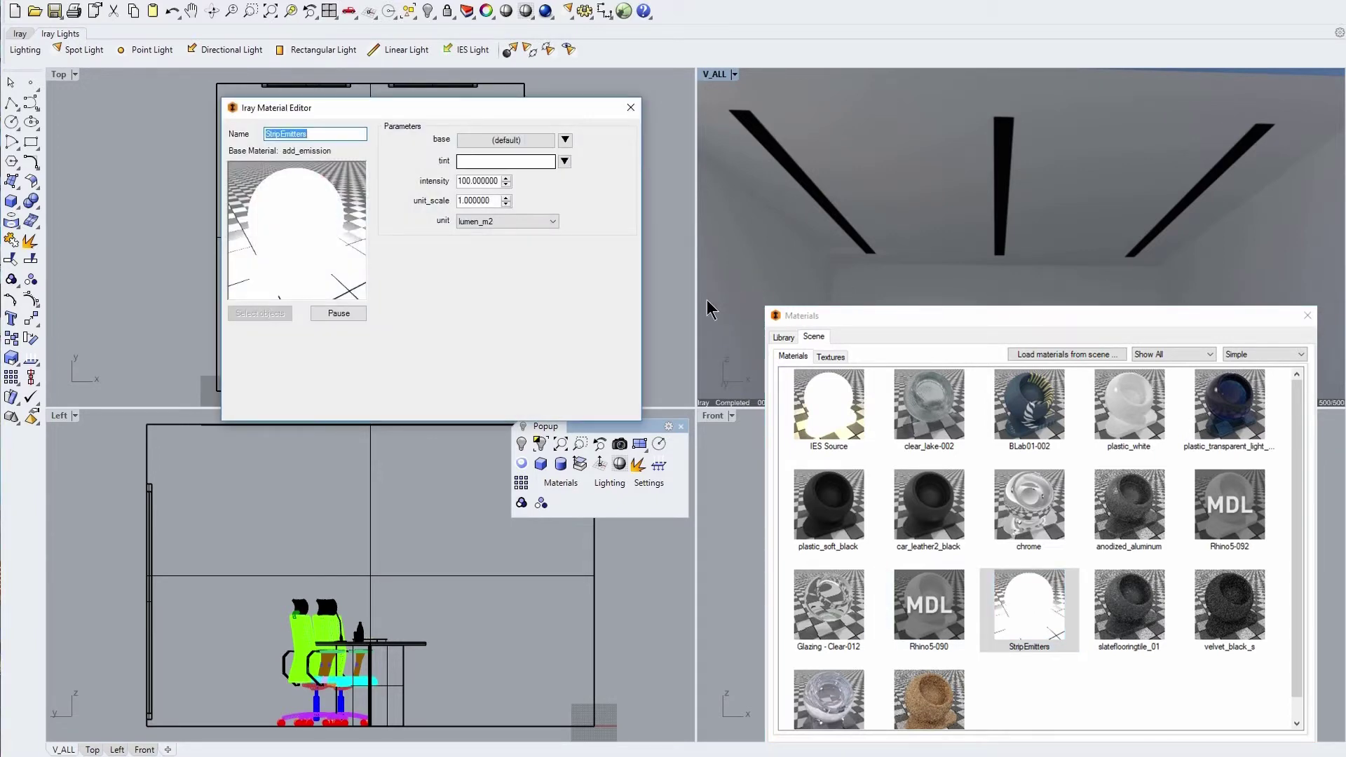
pyautogui.doubleClick(464, 181)
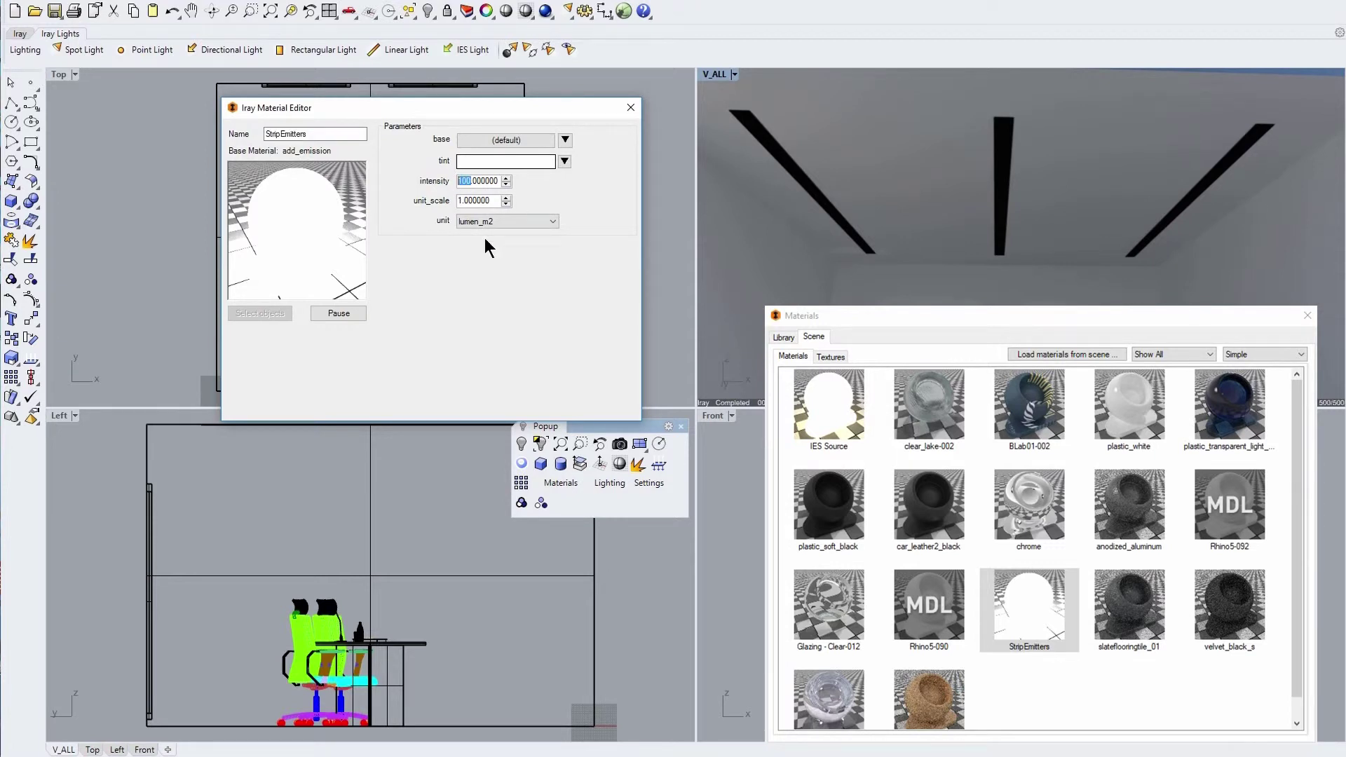
pyautogui.write('200000')
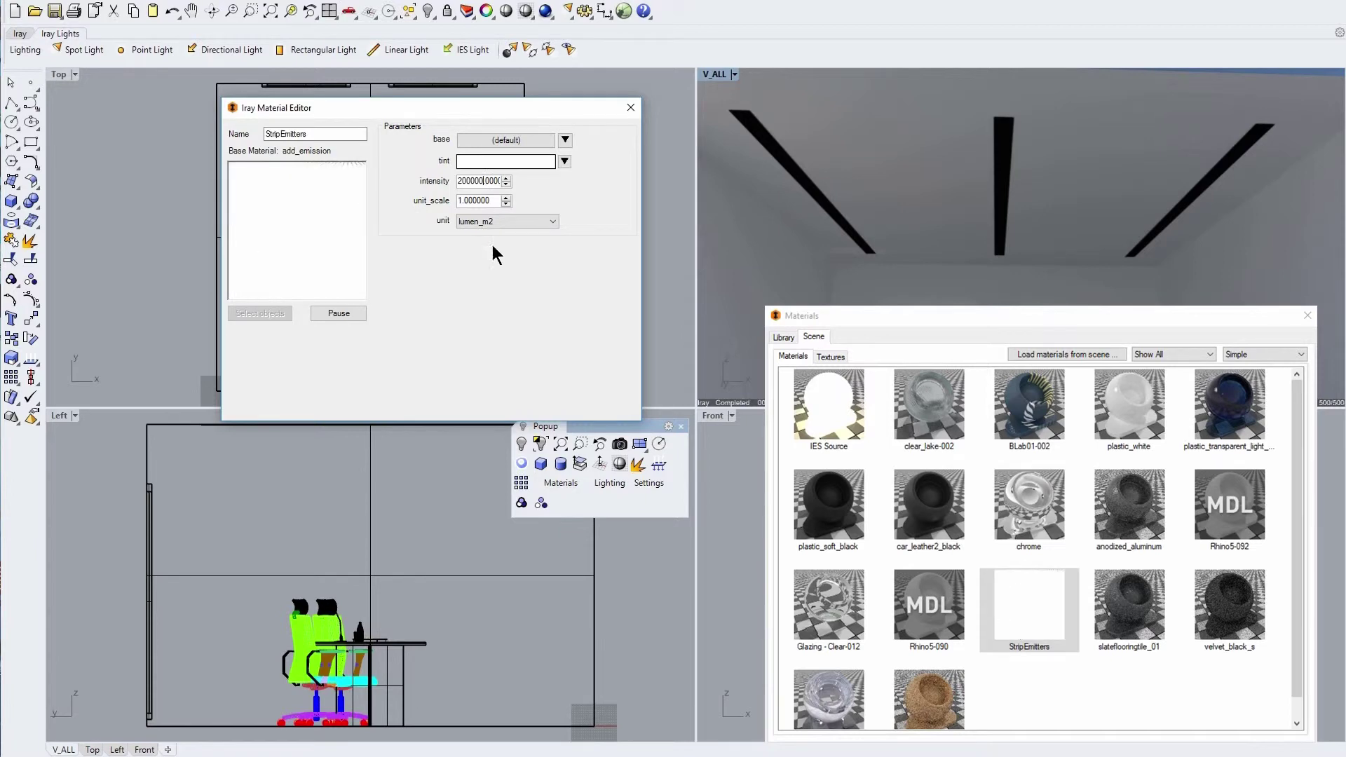
pyautogui.click(742, 246)
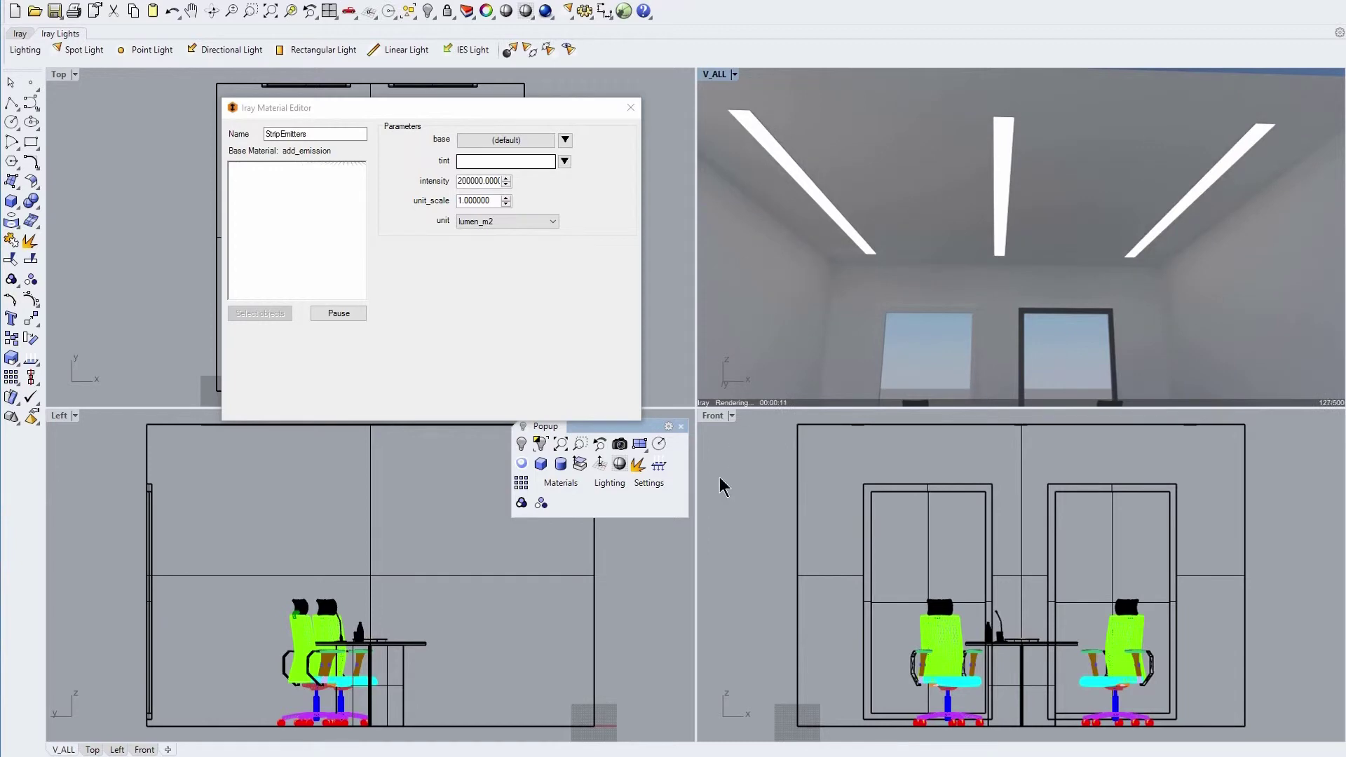
pyautogui.press('Home')
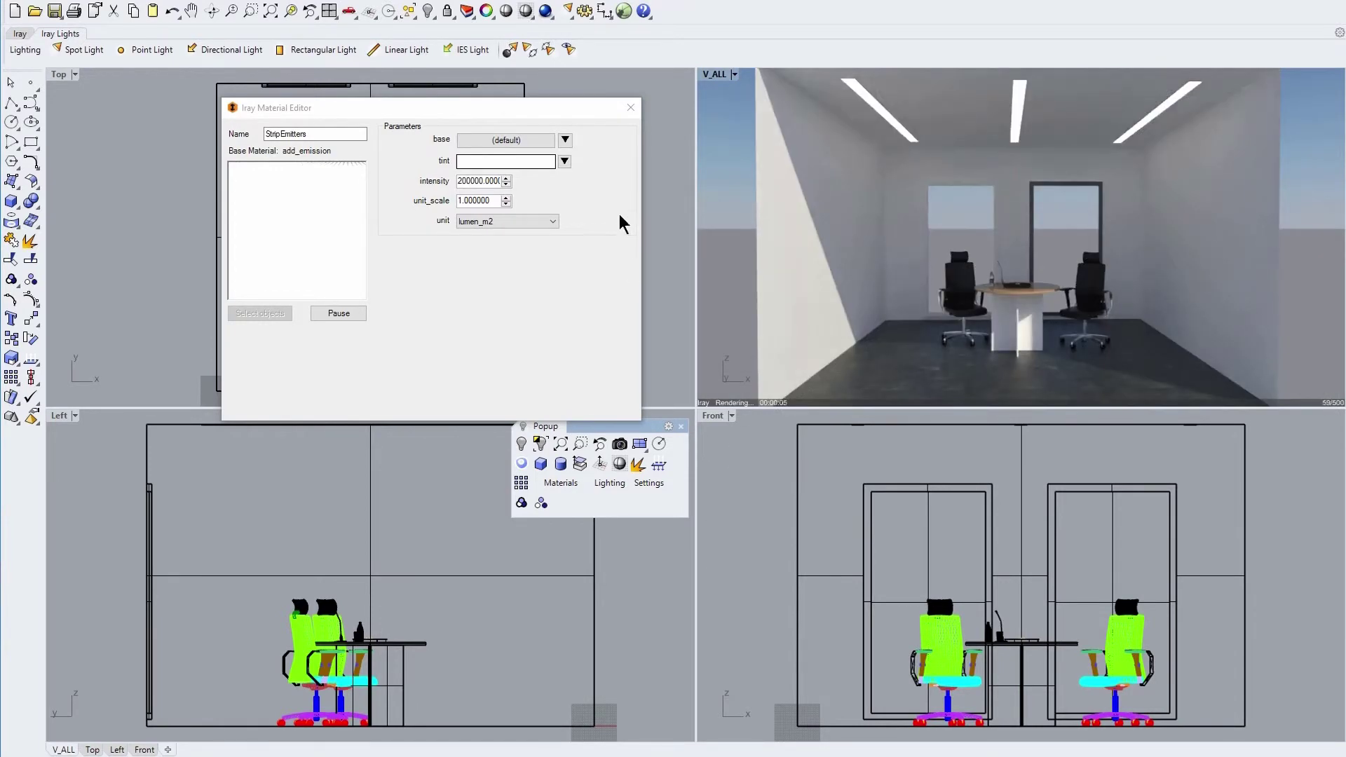
# Step: Close the material editor and place a new spotlight from a base point and direction point
pyautogui.click(631, 107)
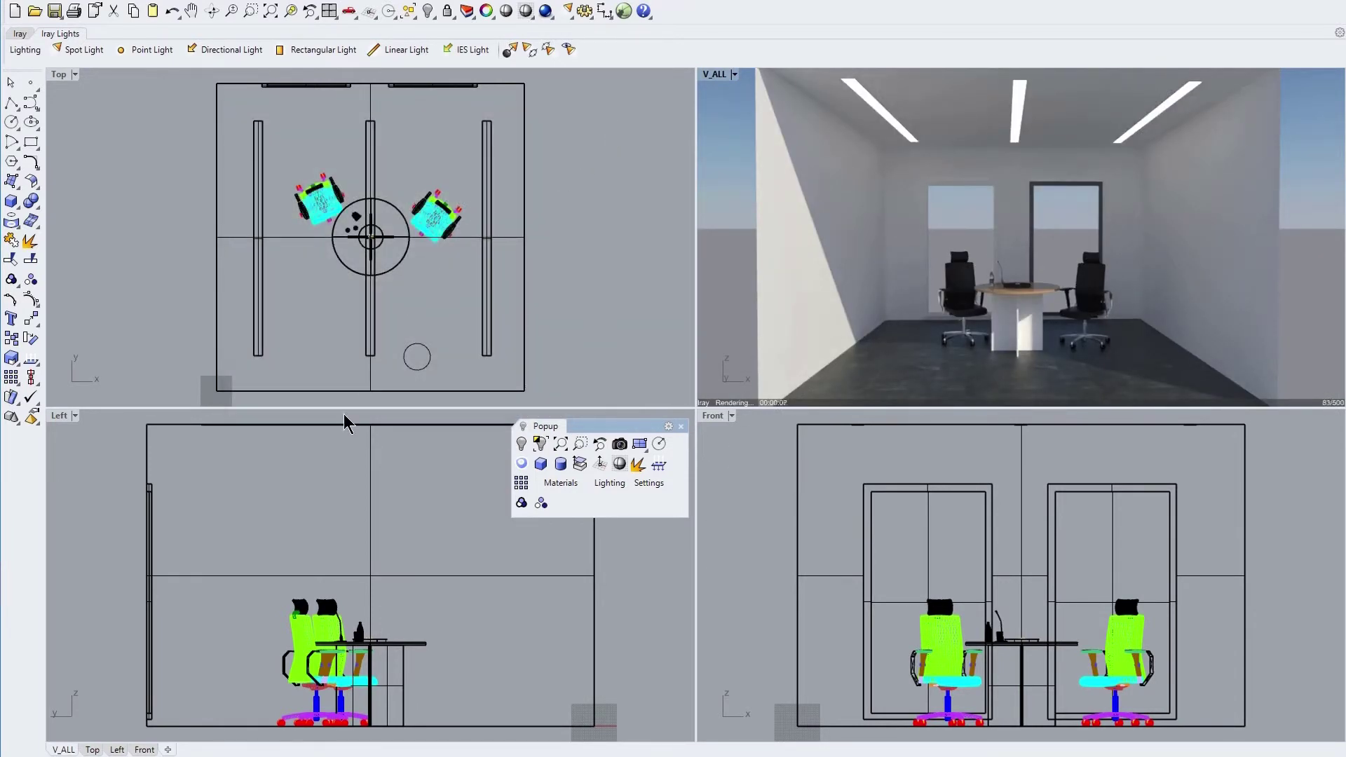
pyautogui.click(57, 48)
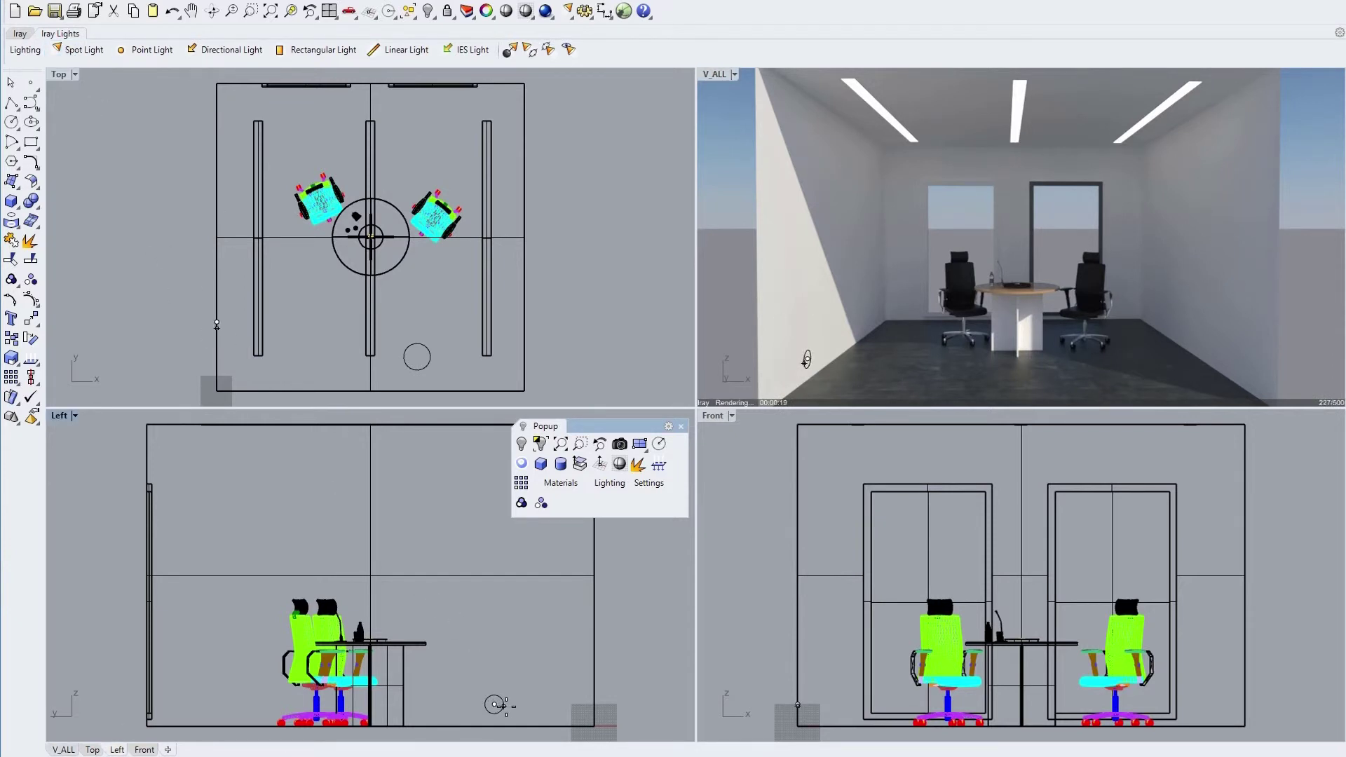
pyautogui.click(496, 705)
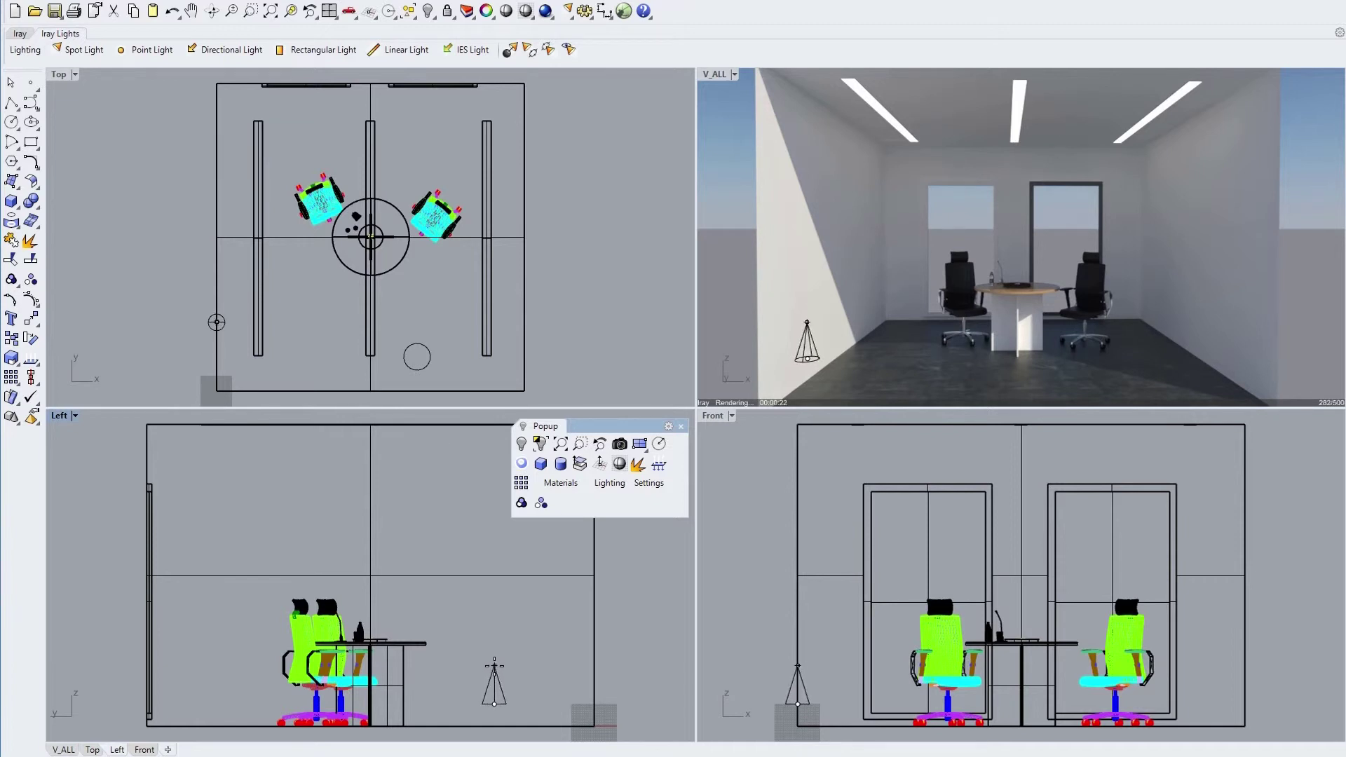
pyautogui.click(494, 663)
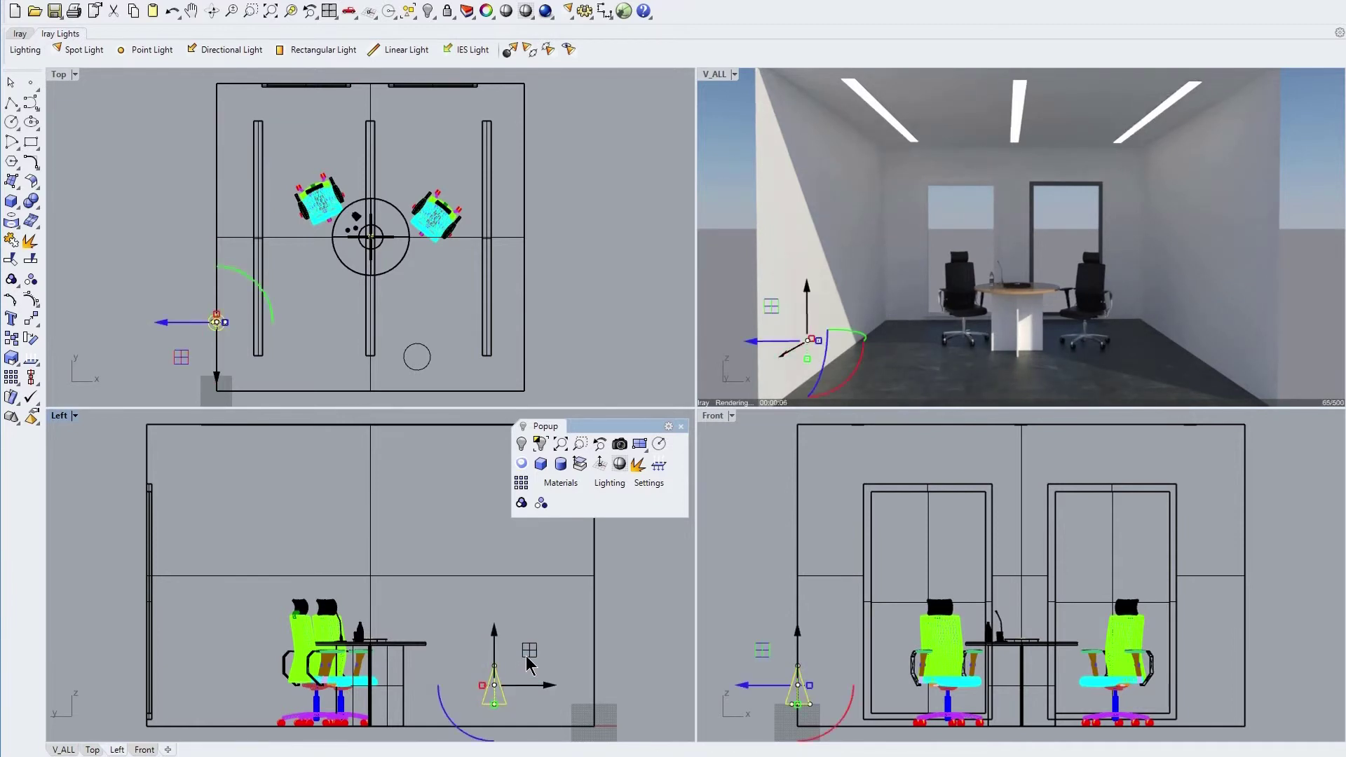
# Step: Raise the spotlight, centre it over the table, and rotate it to aim at the diamonds
pyautogui.moveTo(529, 648); pyautogui.dragTo(383, 561)
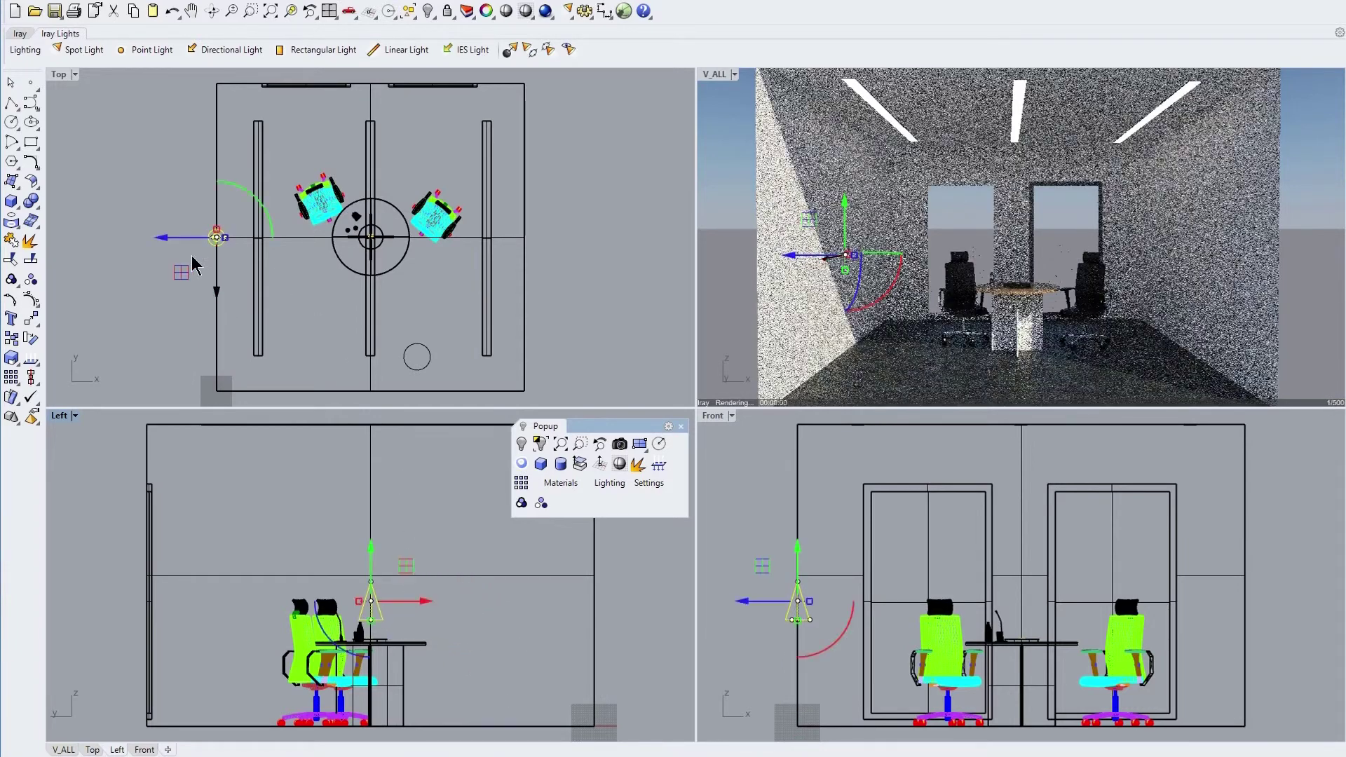
pyautogui.moveTo(181, 271); pyautogui.dragTo(337, 276)
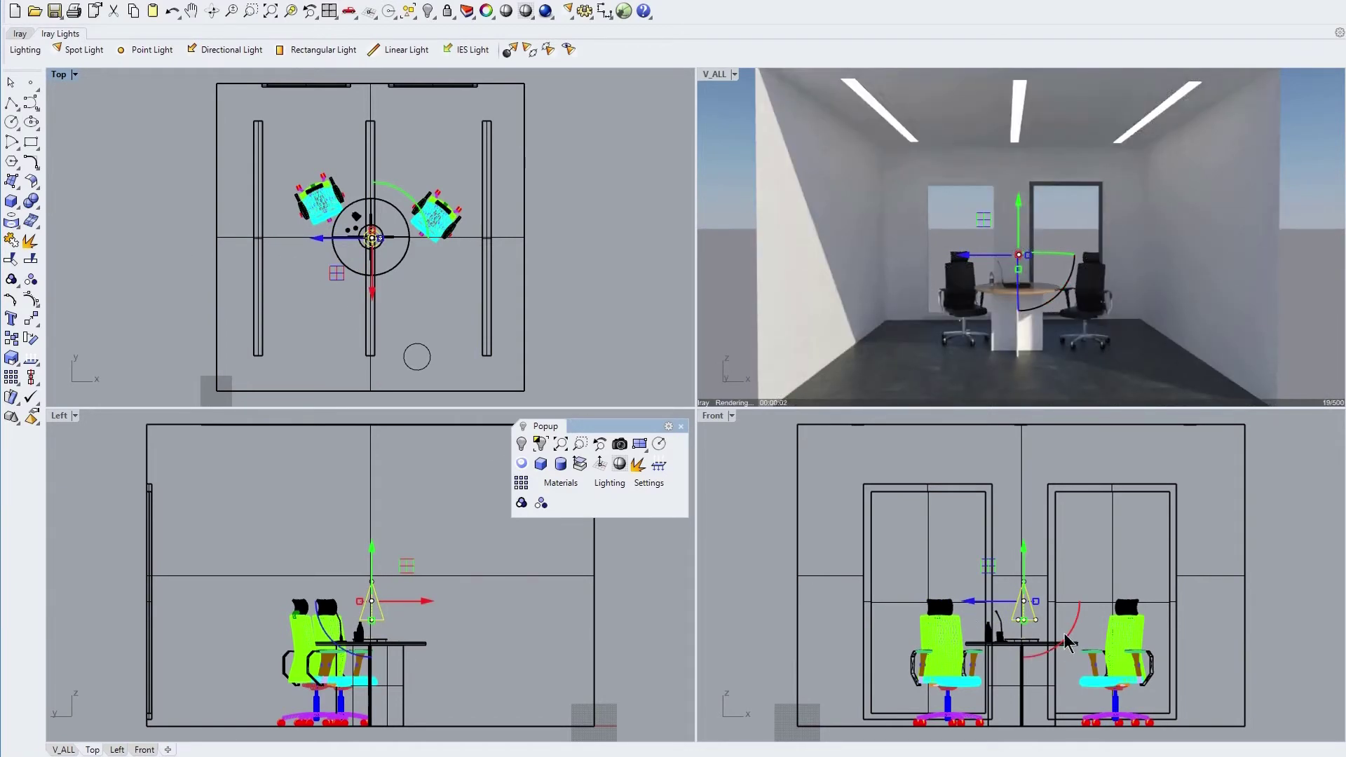
pyautogui.moveTo(1067, 642)
pyautogui.mouseDown()
pyautogui.moveTo(1041, 656)
pyautogui.moveTo(1045, 644)
pyautogui.mouseUp()
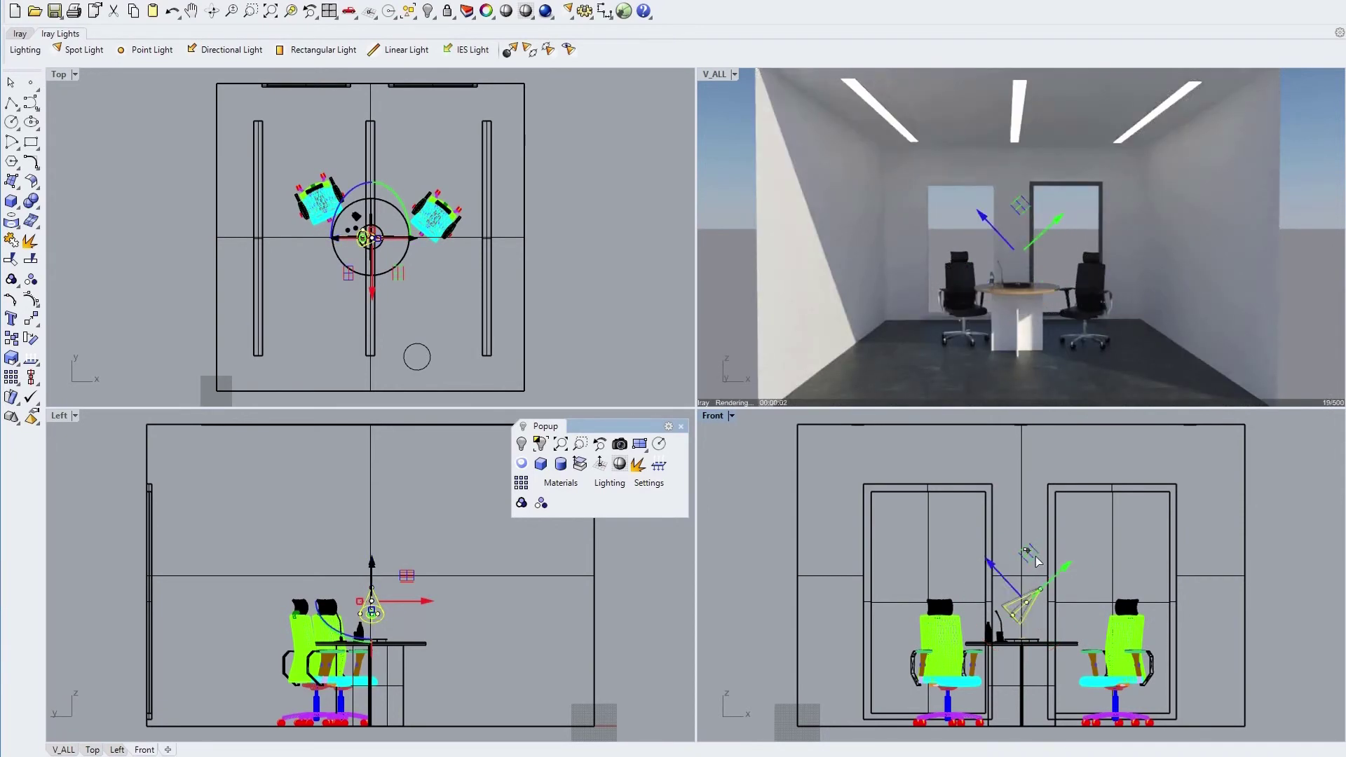
pyautogui.moveTo(1036, 561); pyautogui.dragTo(1056, 573)
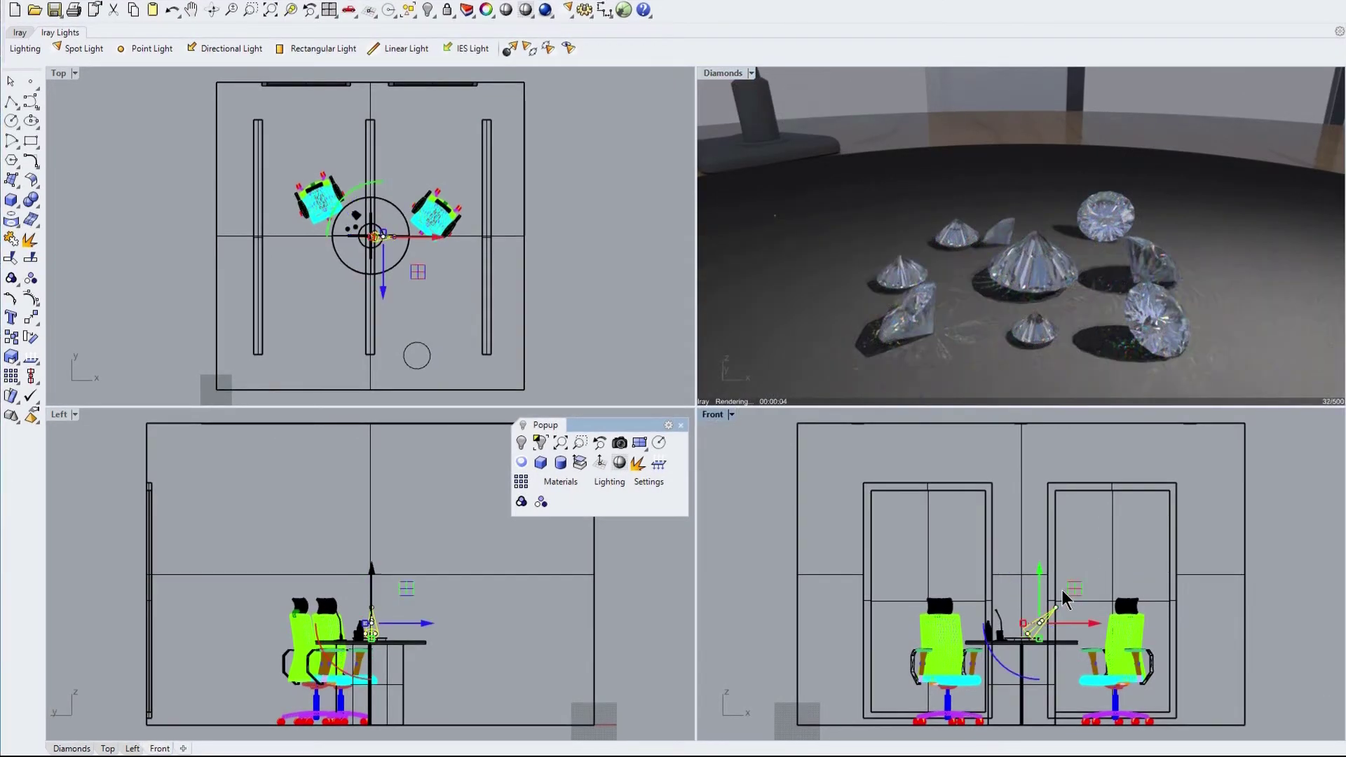
# Step: Move and tilt the spotlight in the Front view to light the diamonds from a new angle
pyautogui.moveTo(1075, 588); pyautogui.dragTo(1024, 585)
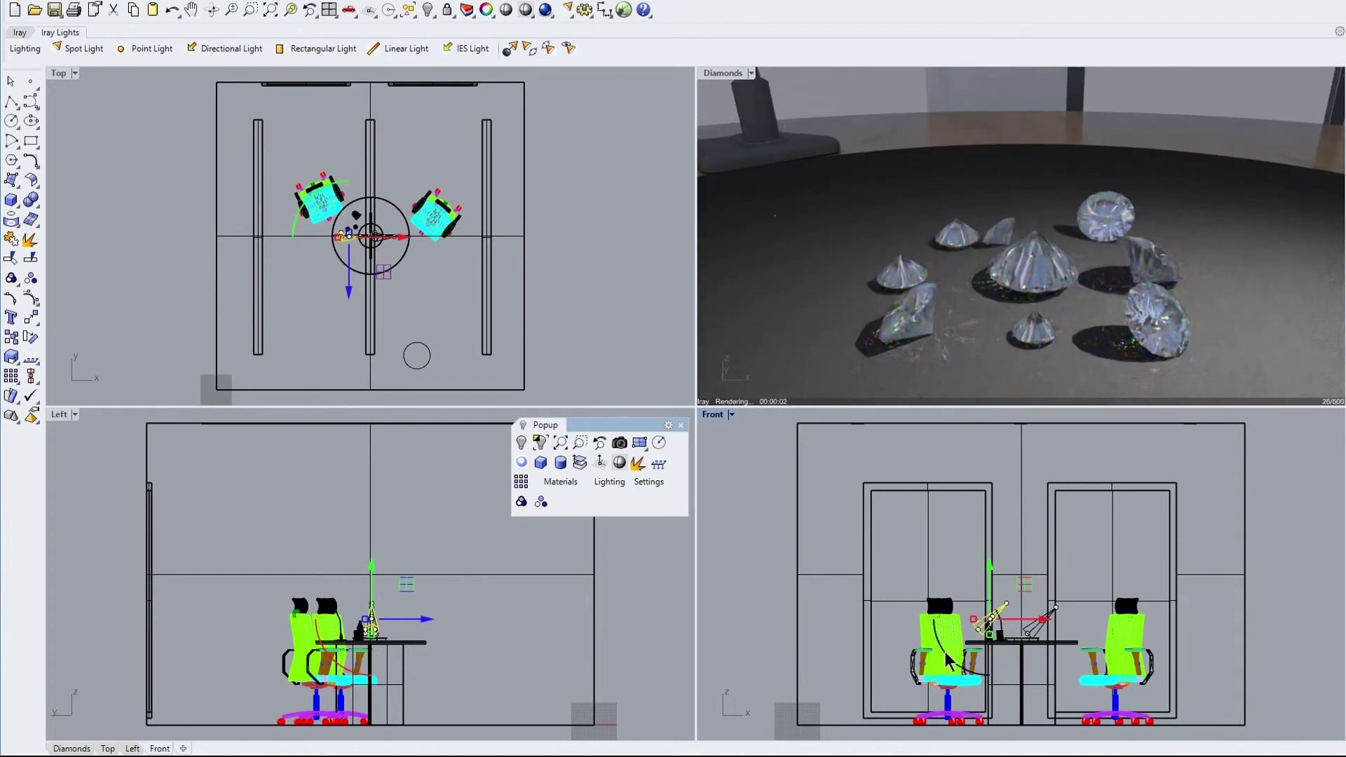
pyautogui.moveTo(942, 658); pyautogui.dragTo(1045, 681)
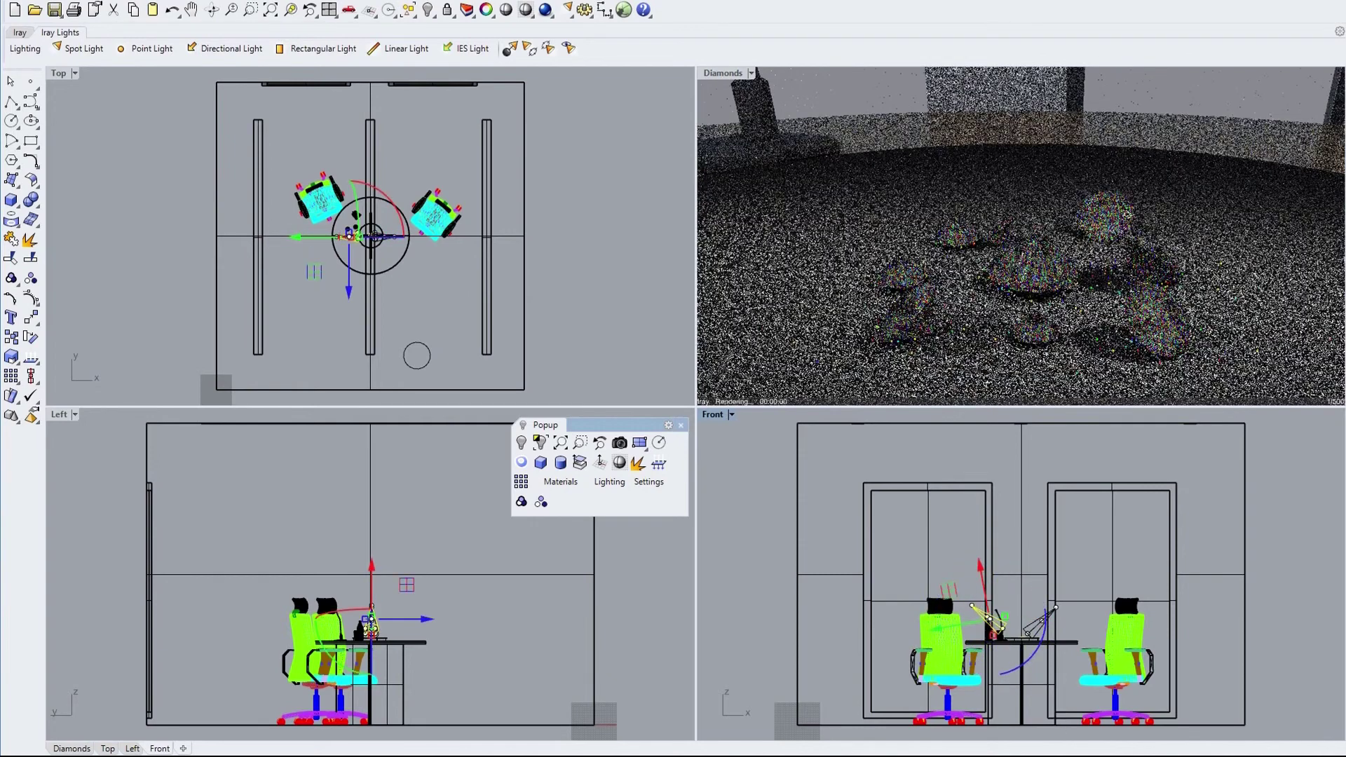